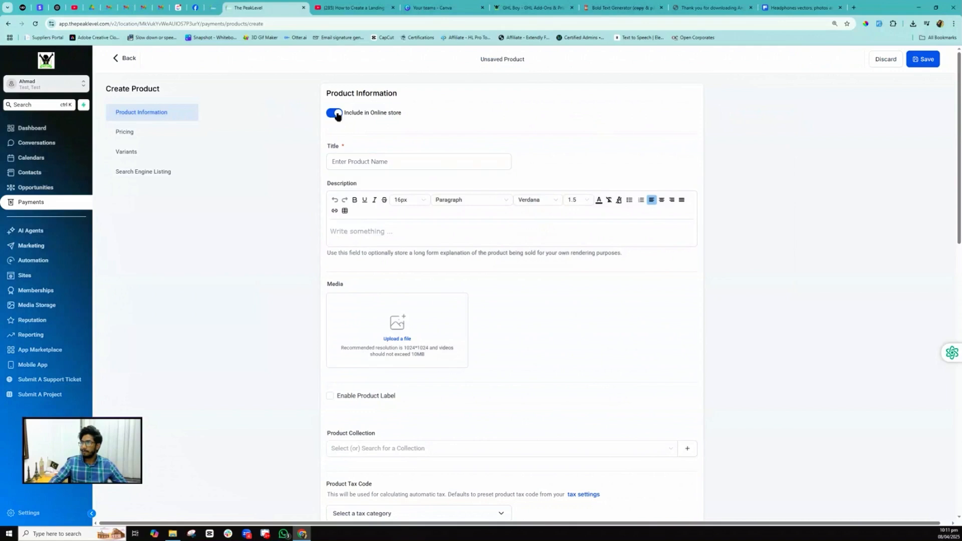
- Title the new product 'Laptop'
{"action": "left_click", "coordinate": [353, 159]}
{"action": "type", "text": "Laptop"}
{"action": "scroll", "coordinate": [345, 251], "scroll_direction": "down", "scroll_amount": 2}
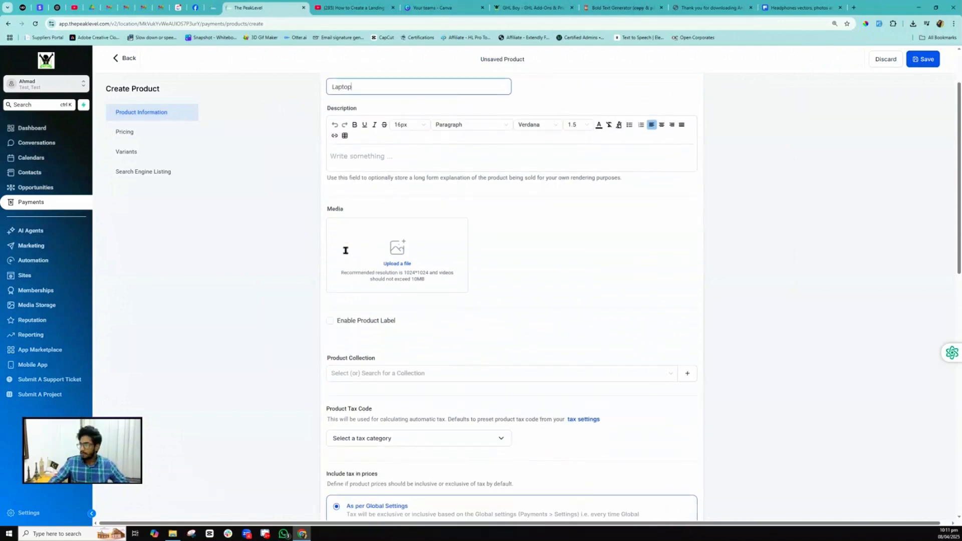
- Search all media sources for 'laptop' and insert the laptop-on-desk stock photo
{"action": "left_click", "coordinate": [393, 265]}
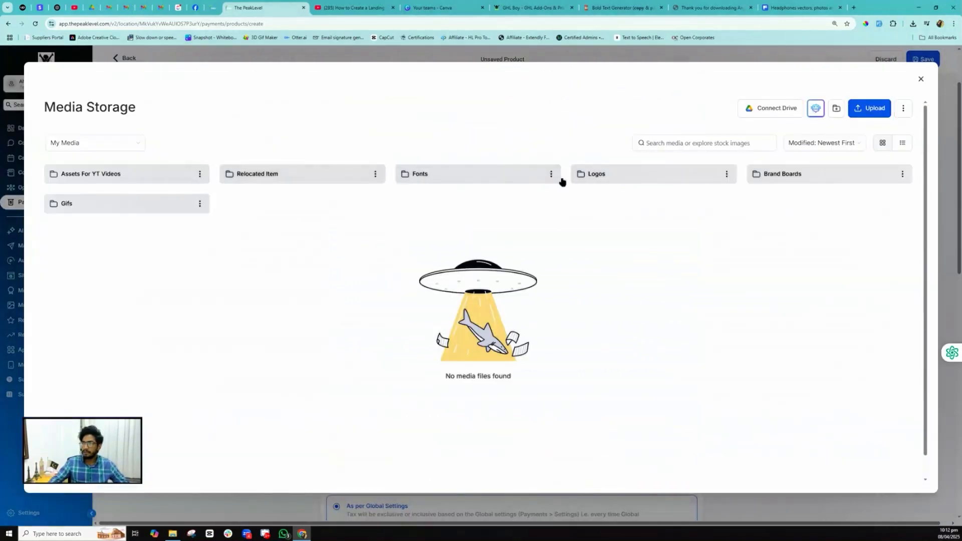
{"action": "left_click", "coordinate": [94, 140]}
{"action": "left_click", "coordinate": [85, 161]}
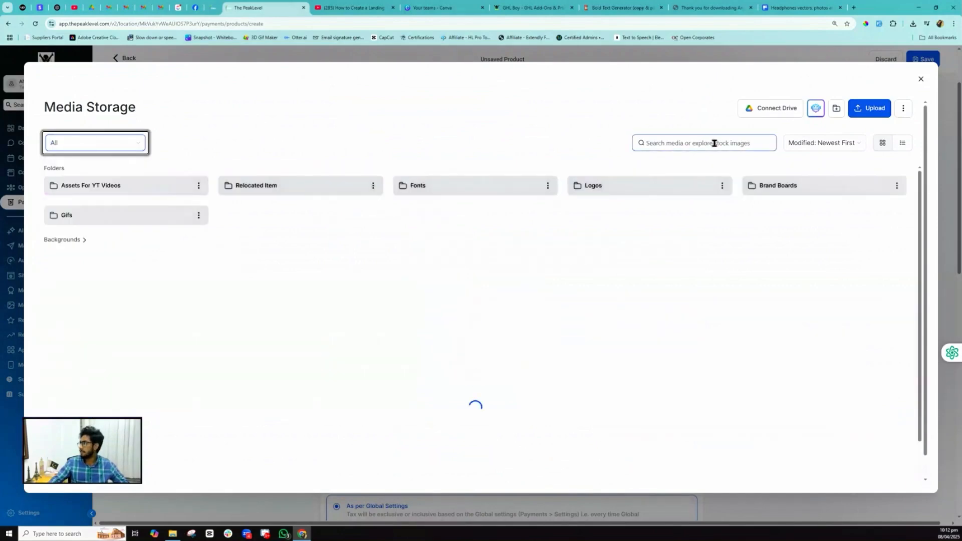
{"action": "left_click", "coordinate": [714, 144]}
{"action": "type", "text": "laptop"}
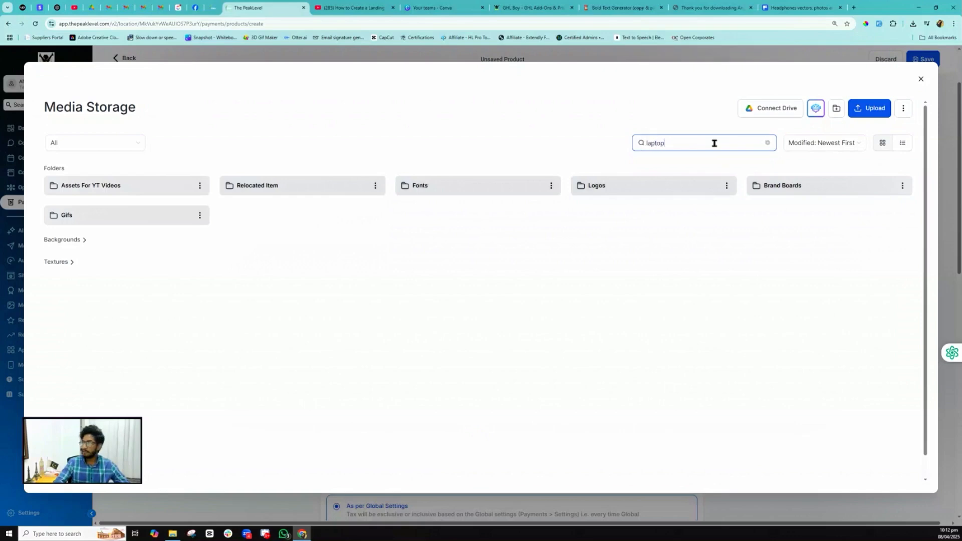
{"action": "scroll", "coordinate": [552, 256], "scroll_direction": "down", "scroll_amount": 10}
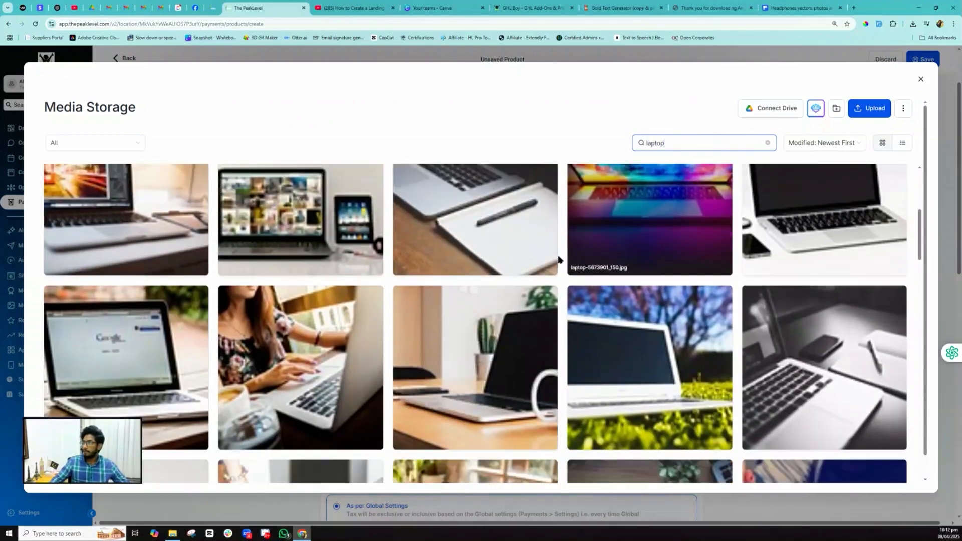
{"action": "scroll", "coordinate": [552, 256], "scroll_direction": "down", "scroll_amount": 7}
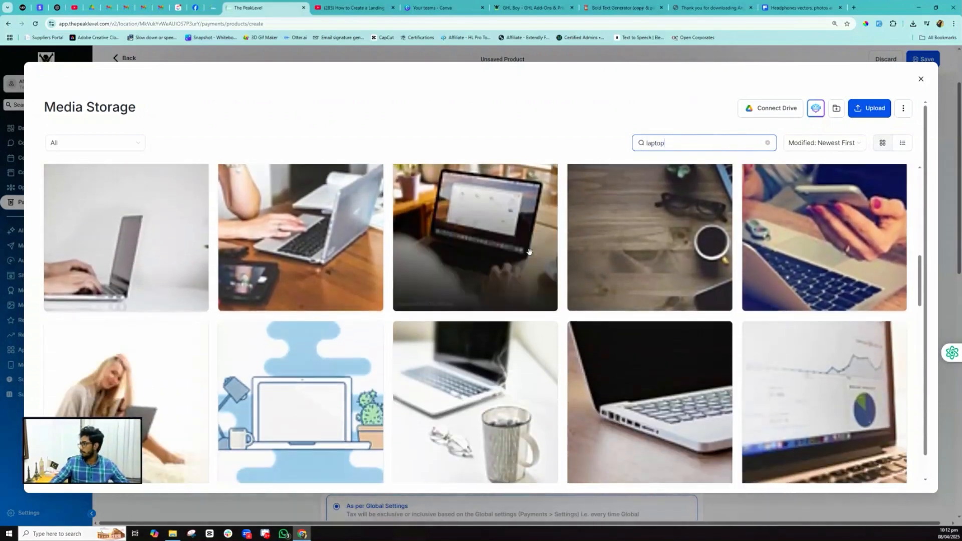
{"action": "scroll", "coordinate": [527, 252], "scroll_direction": "down", "scroll_amount": 8}
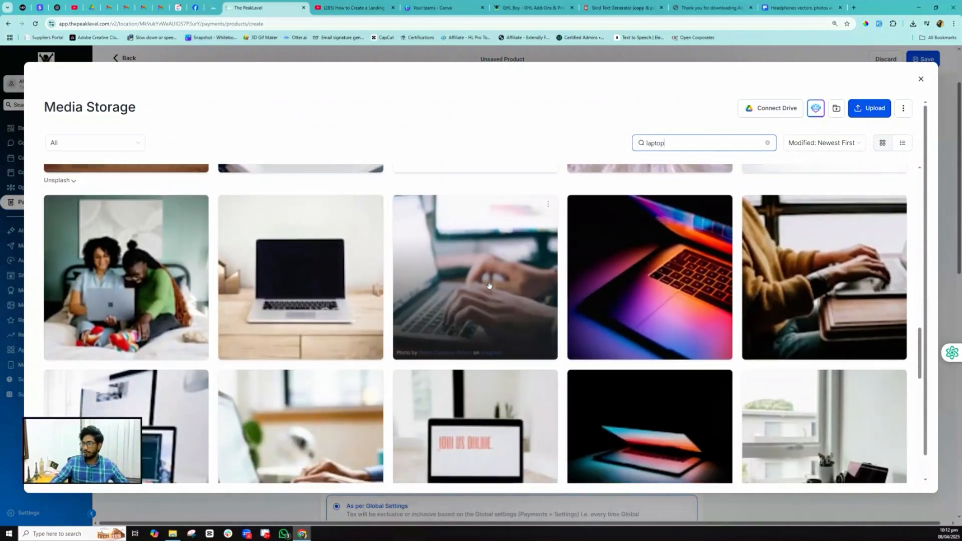
{"action": "left_click", "coordinate": [333, 284]}
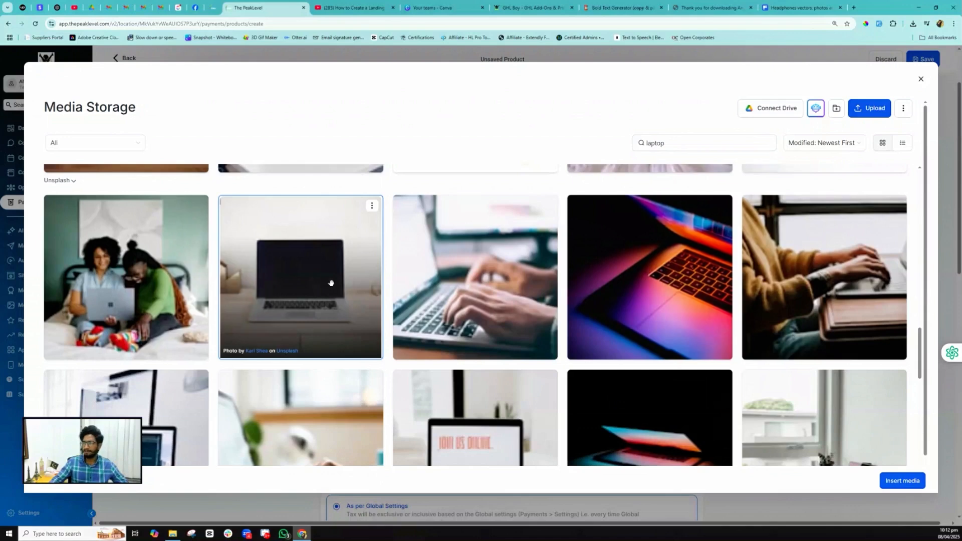
{"action": "left_click", "coordinate": [313, 274]}
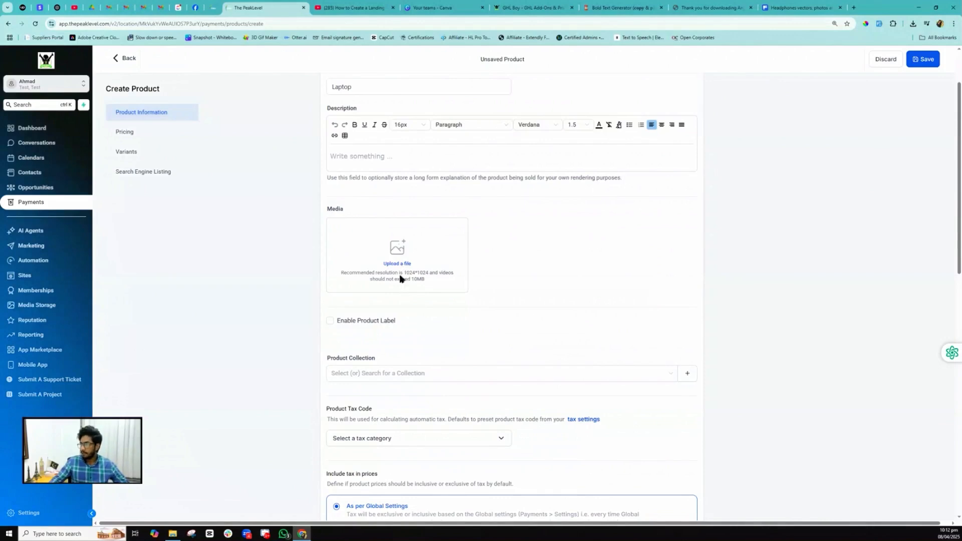
{"action": "scroll", "coordinate": [400, 275], "scroll_direction": "down", "scroll_amount": 2}
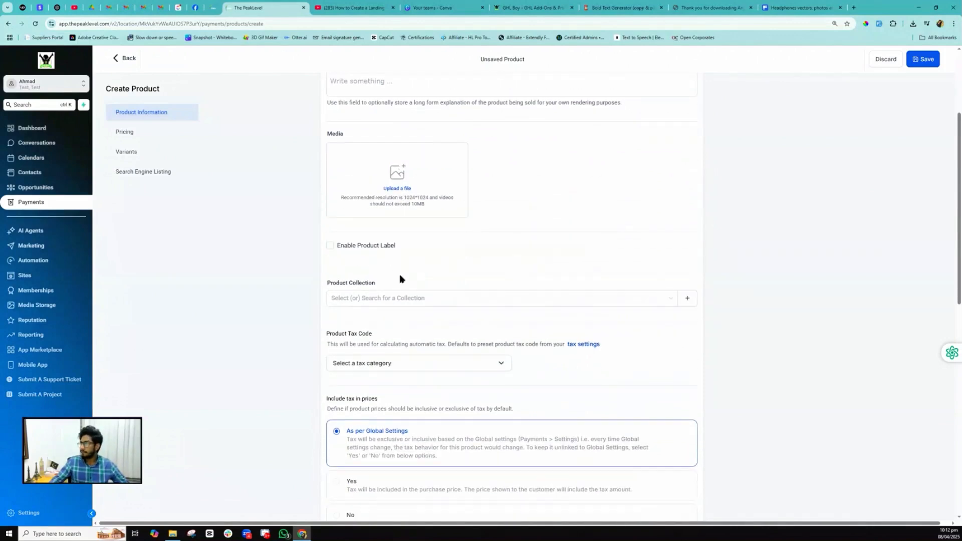
{"action": "scroll", "coordinate": [400, 279], "scroll_direction": "up", "scroll_amount": 3}
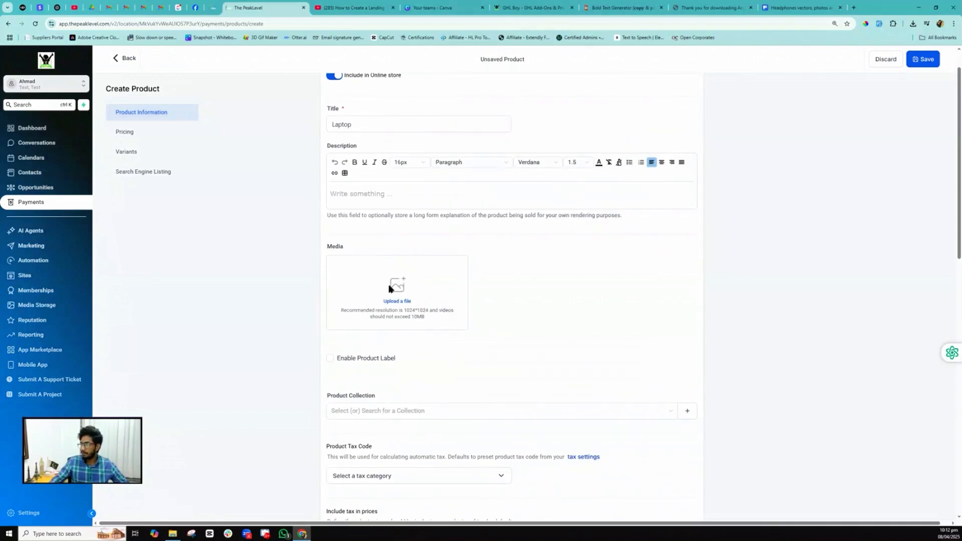
- Save the laptop stock photo to My Media and insert macbook-459196_150.jpg as the product image
{"action": "left_click", "coordinate": [395, 302]}
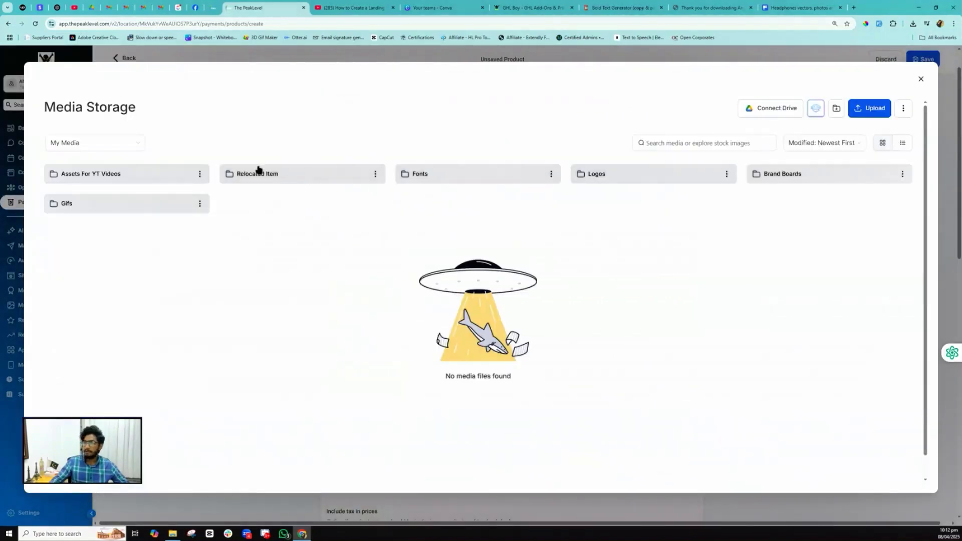
{"action": "left_click", "coordinate": [72, 145]}
{"action": "left_click", "coordinate": [73, 163]}
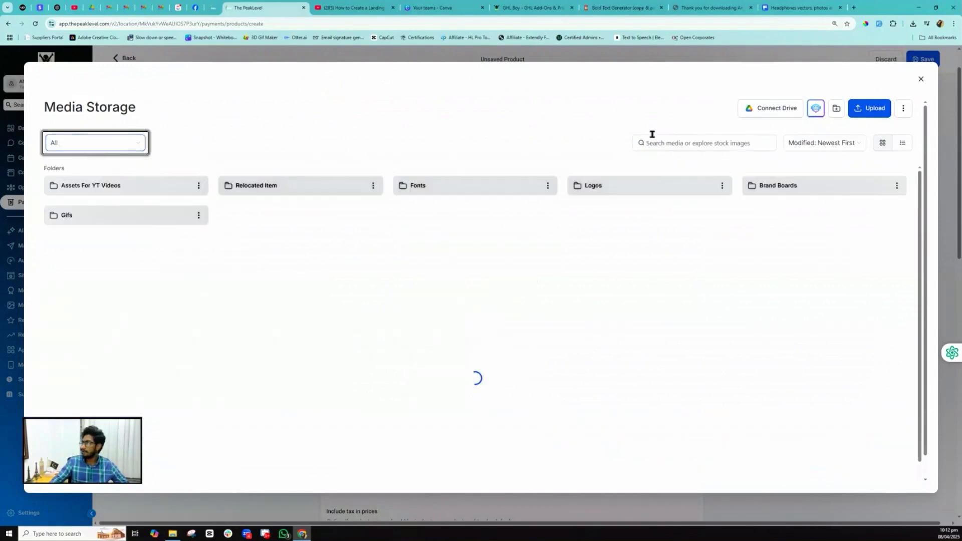
{"action": "left_click", "coordinate": [679, 141]}
{"action": "type", "text": "laptop"}
{"action": "scroll", "coordinate": [210, 253], "scroll_direction": "down", "scroll_amount": 5}
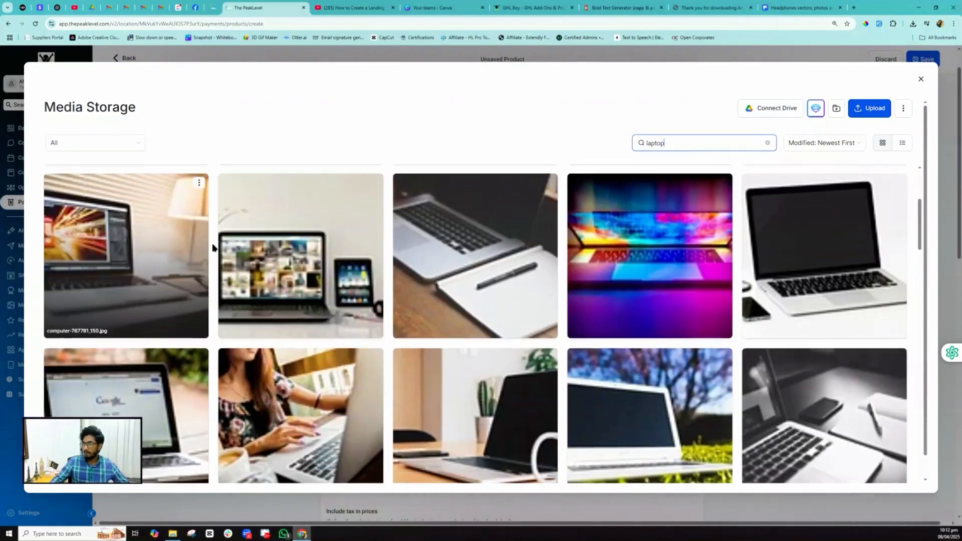
{"action": "scroll", "coordinate": [210, 253], "scroll_direction": "down", "scroll_amount": 3}
{"action": "right_click", "coordinate": [147, 262]}
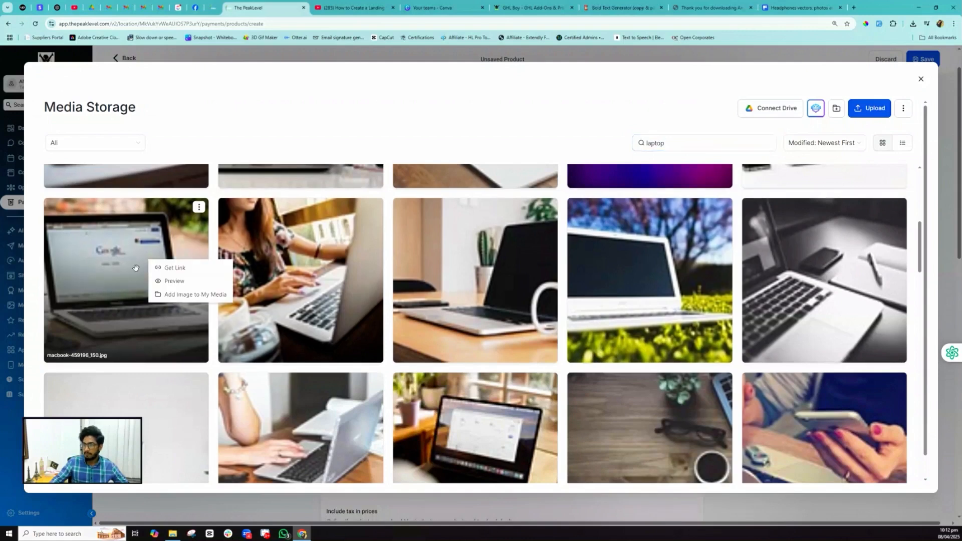
{"action": "left_click", "coordinate": [189, 295]}
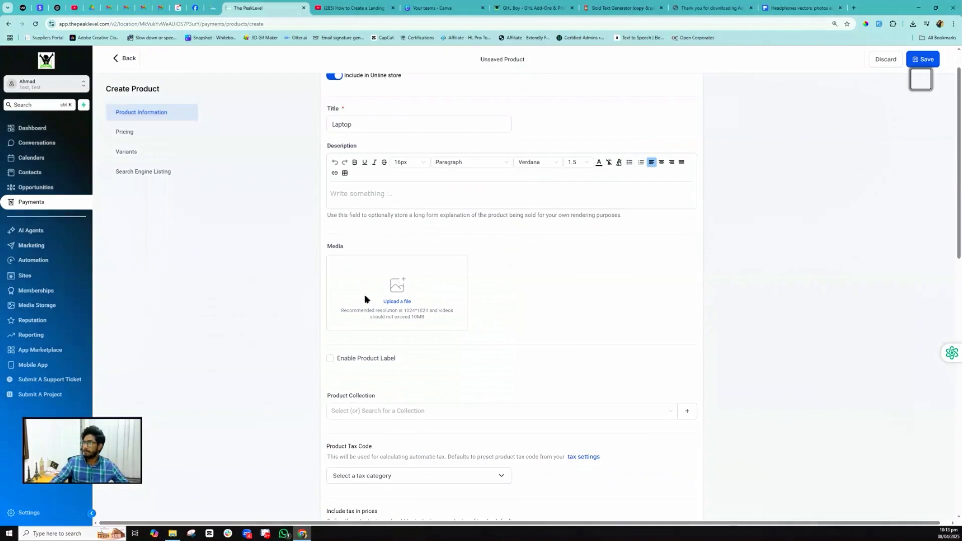
{"action": "left_click", "coordinate": [403, 287]}
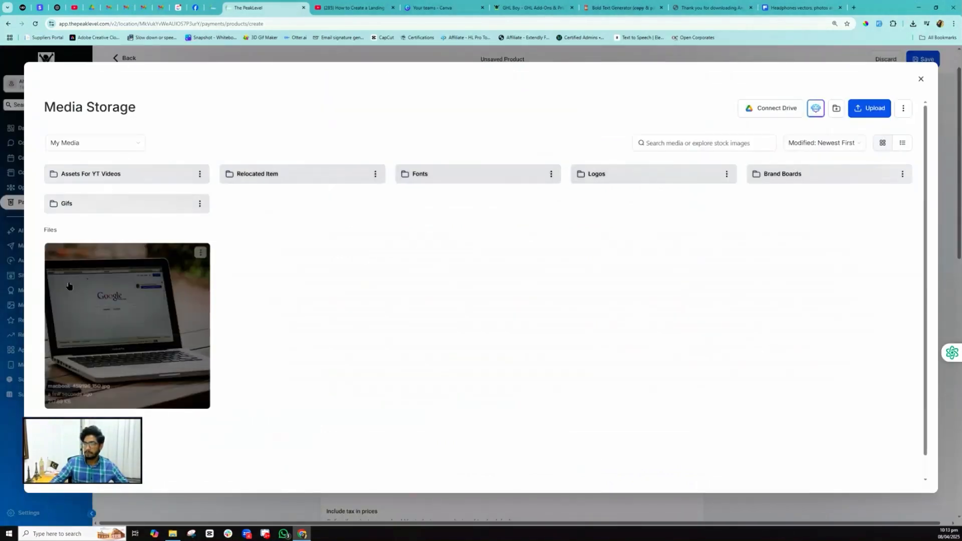
{"action": "left_click", "coordinate": [202, 293]}
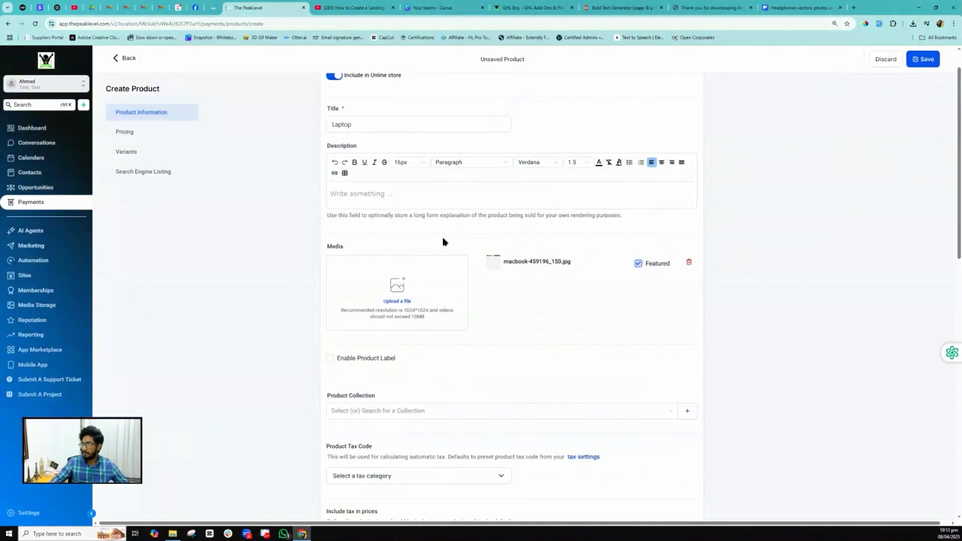
- Set the Laptop's one-time price to $250, save it, and return to Products
{"action": "scroll", "coordinate": [425, 271], "scroll_direction": "down", "scroll_amount": 3}
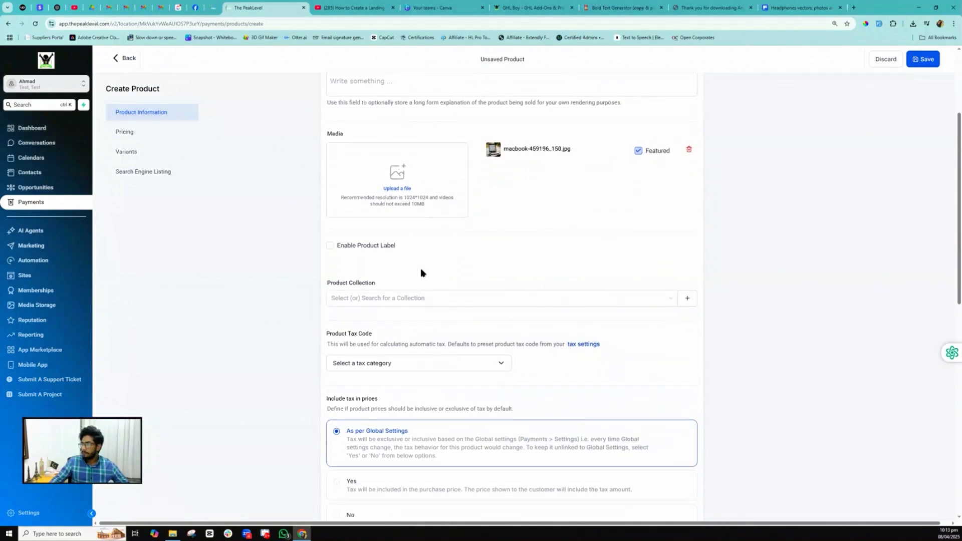
{"action": "scroll", "coordinate": [410, 260], "scroll_direction": "down", "scroll_amount": 5}
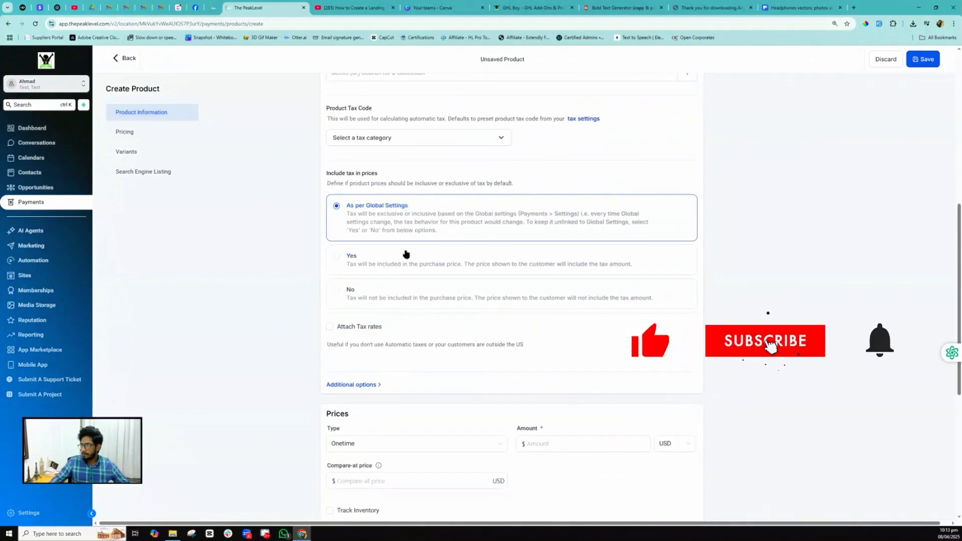
{"action": "scroll", "coordinate": [406, 253], "scroll_direction": "down", "scroll_amount": 3}
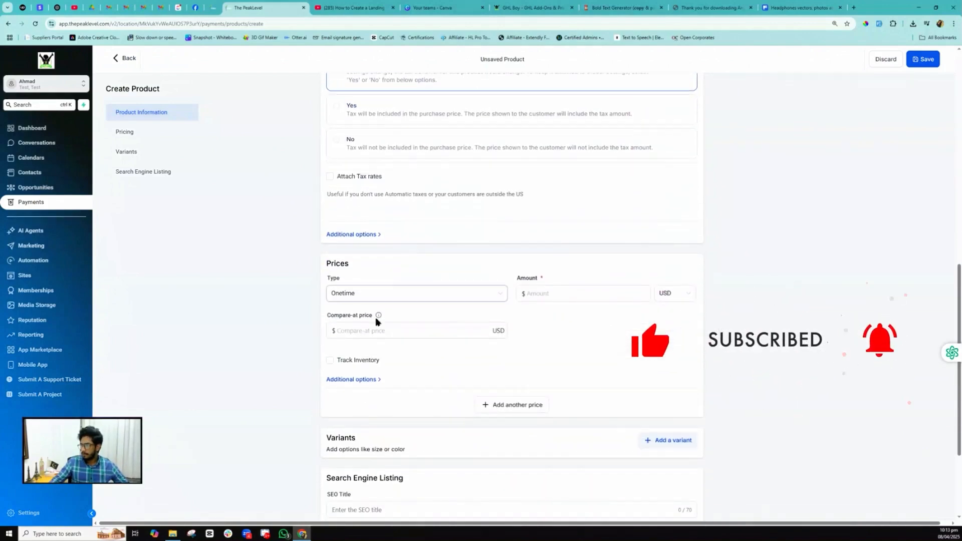
{"action": "left_click", "coordinate": [532, 293]}
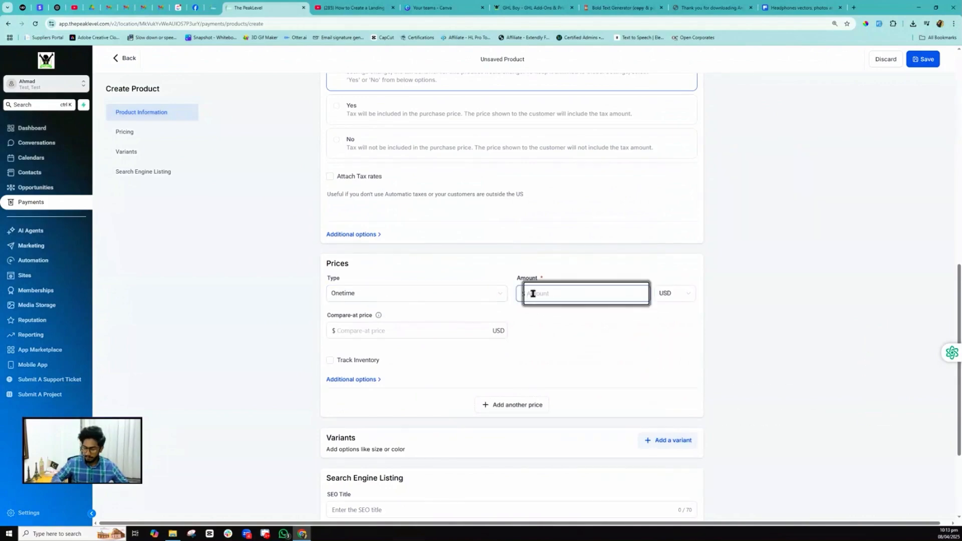
{"action": "type", "text": "20"}
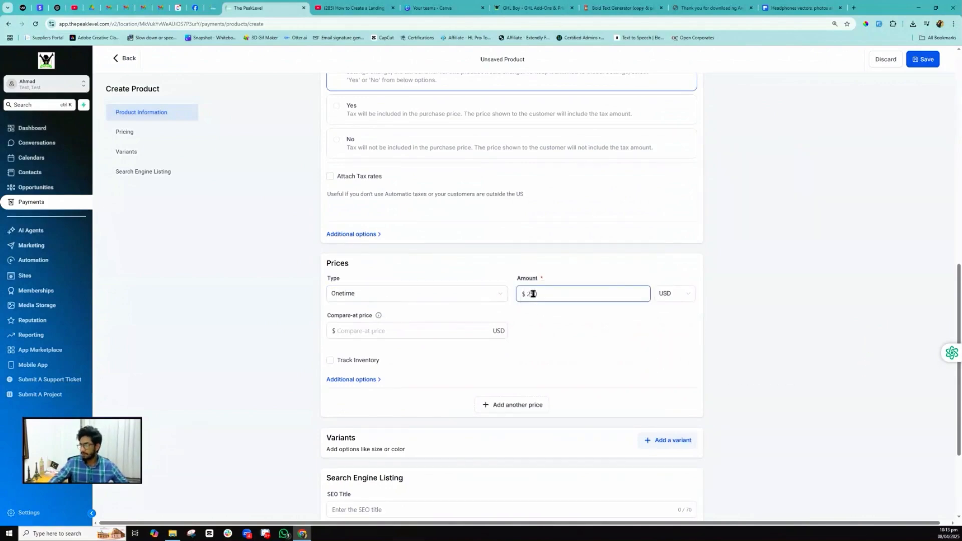
{"action": "scroll", "coordinate": [340, 356], "scroll_direction": "down", "scroll_amount": 2}
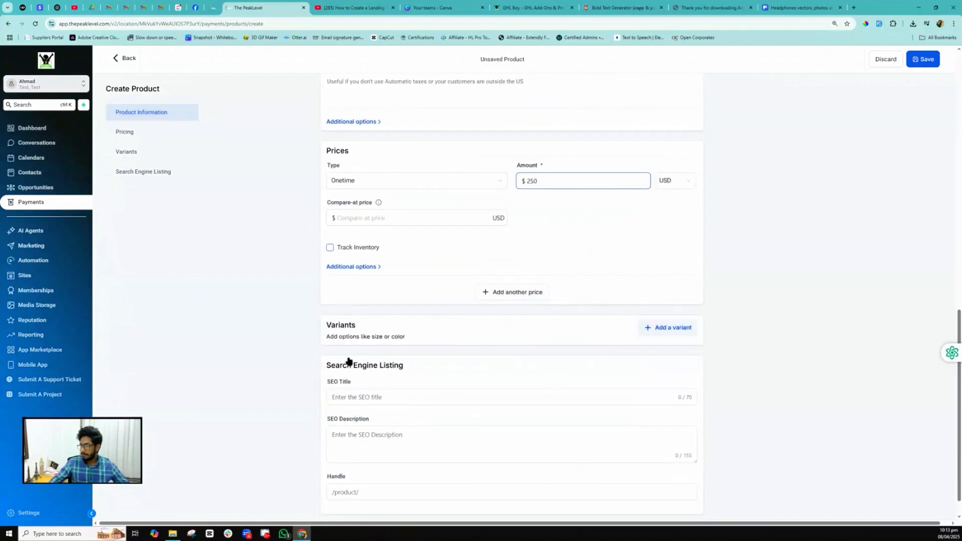
{"action": "scroll", "coordinate": [396, 333], "scroll_direction": "down", "scroll_amount": 1}
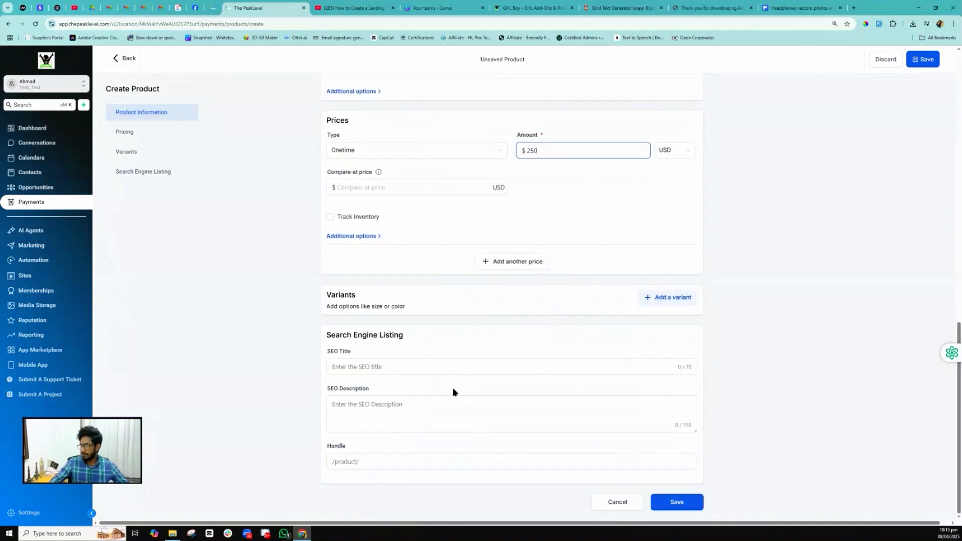
{"action": "left_click", "coordinate": [682, 510]}
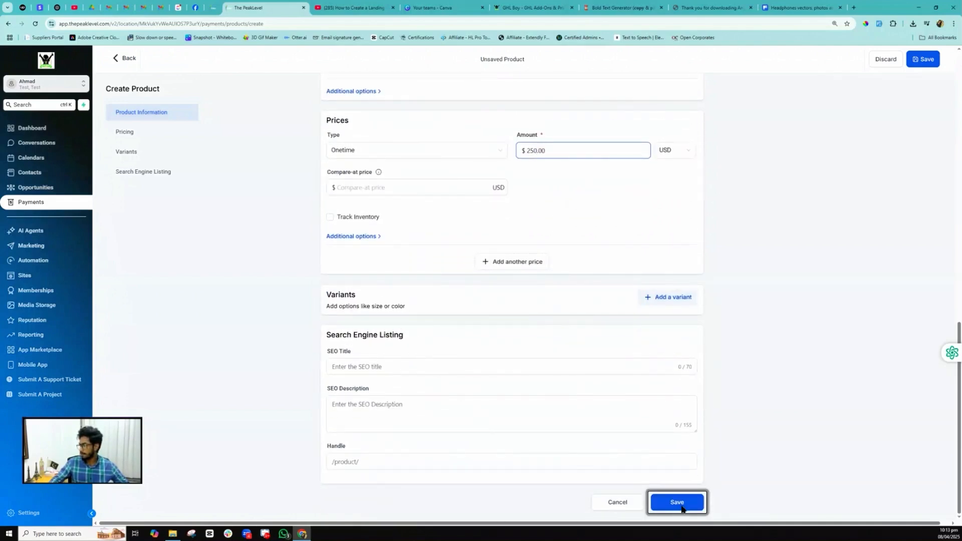
{"action": "left_click", "coordinate": [114, 58]}
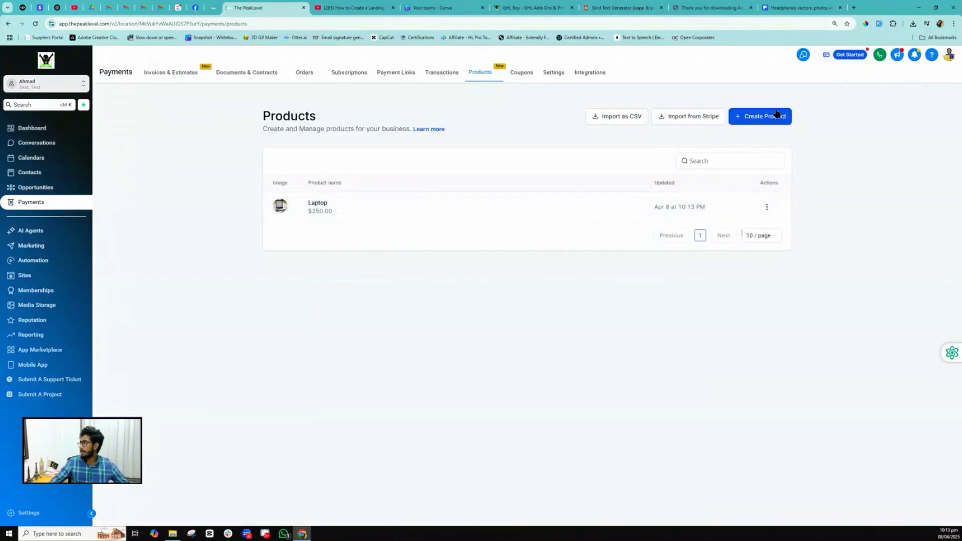
- Start another new product titled 'Headphone'
{"action": "left_click", "coordinate": [767, 116]}
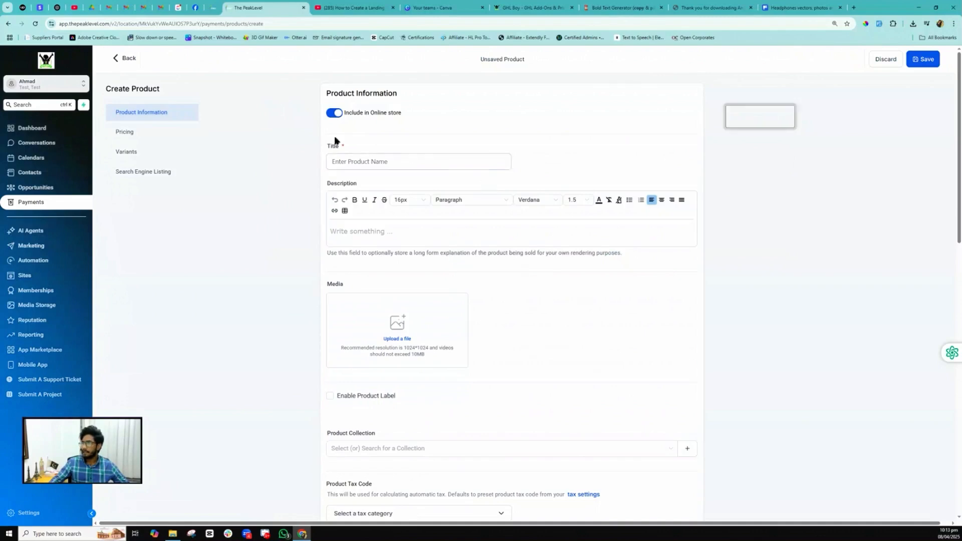
{"action": "left_click", "coordinate": [350, 161]}
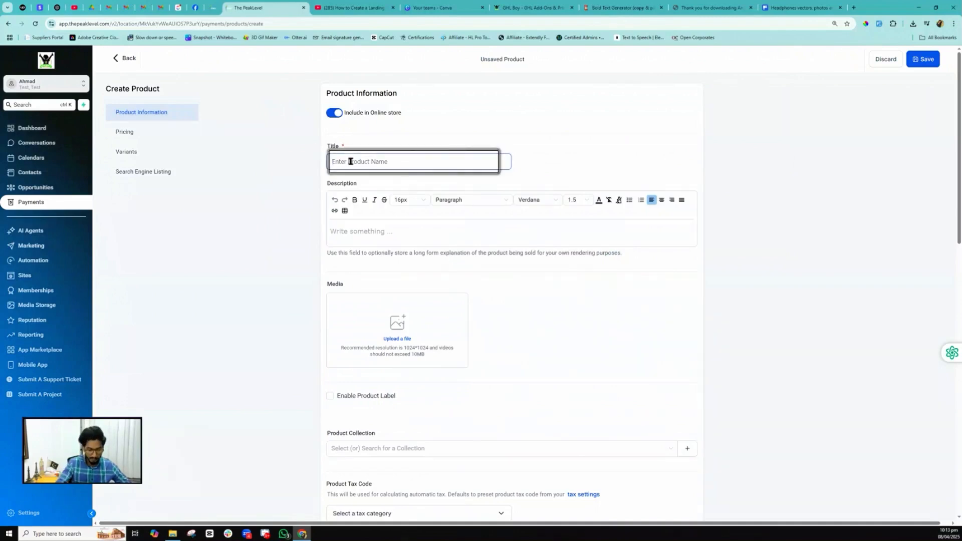
{"action": "type", "text": "Headphone"}
- Search all media sources for 'headphone' and add the grey headphone image to the library
{"action": "left_click", "coordinate": [401, 339]}
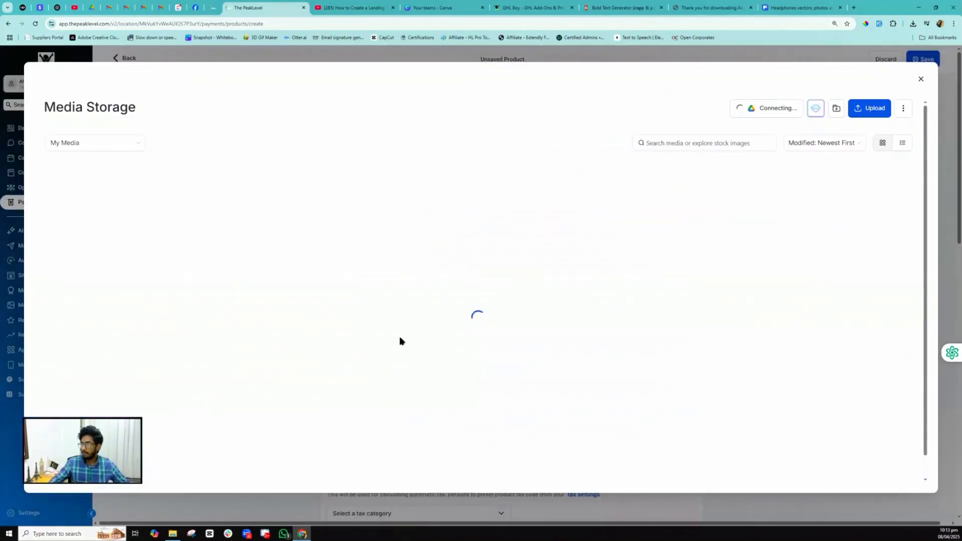
{"action": "left_click", "coordinate": [93, 143]}
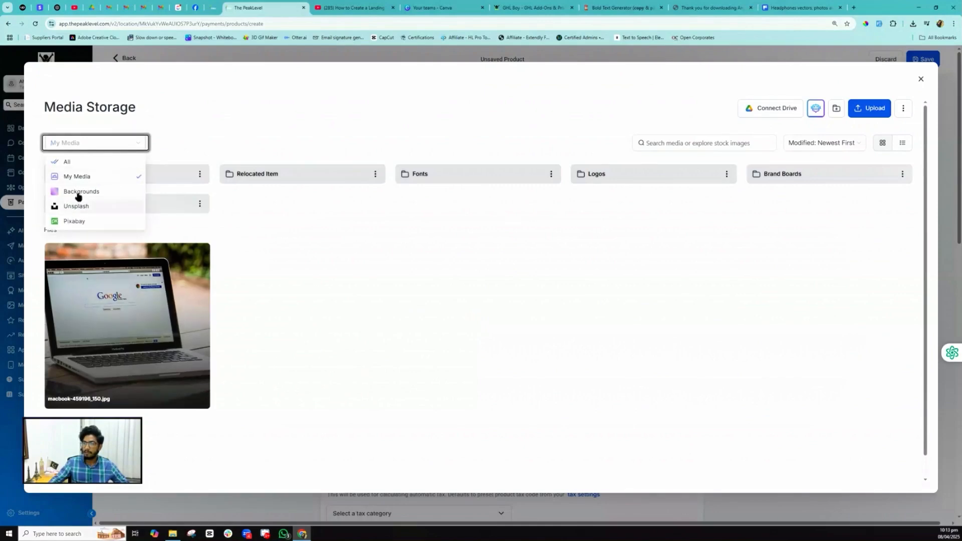
{"action": "left_click", "coordinate": [68, 161]}
{"action": "left_click", "coordinate": [702, 143]}
{"action": "type", "text": "headphone"}
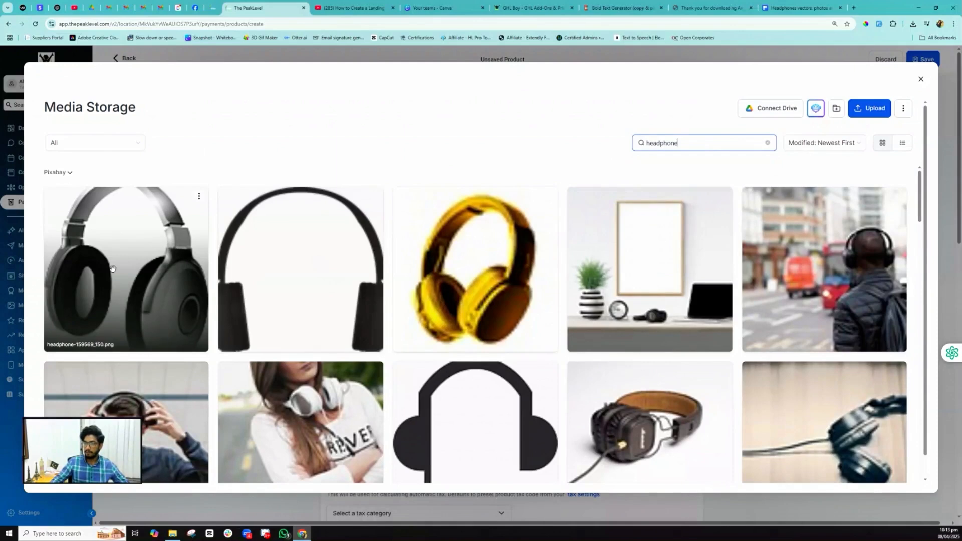
{"action": "left_click", "coordinate": [141, 297]}
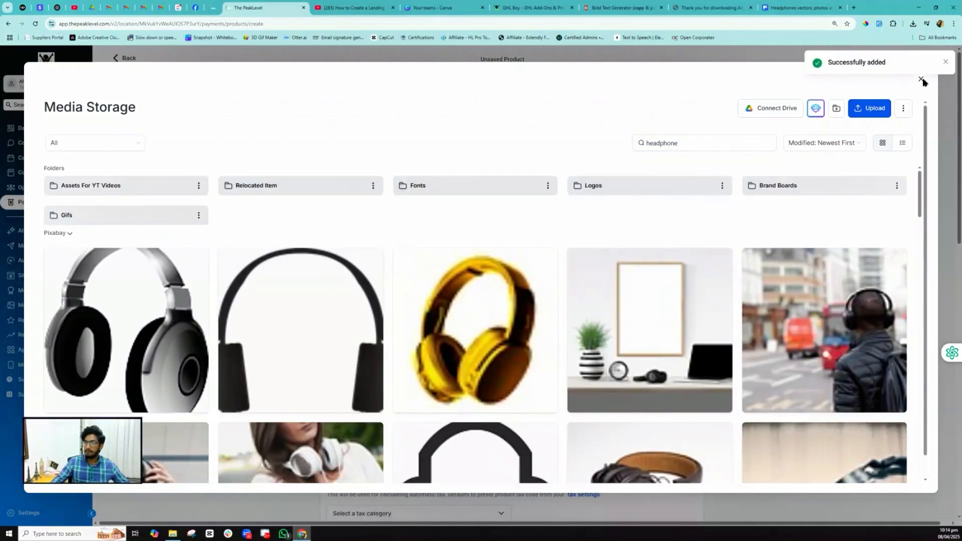
{"action": "left_click", "coordinate": [920, 79]}
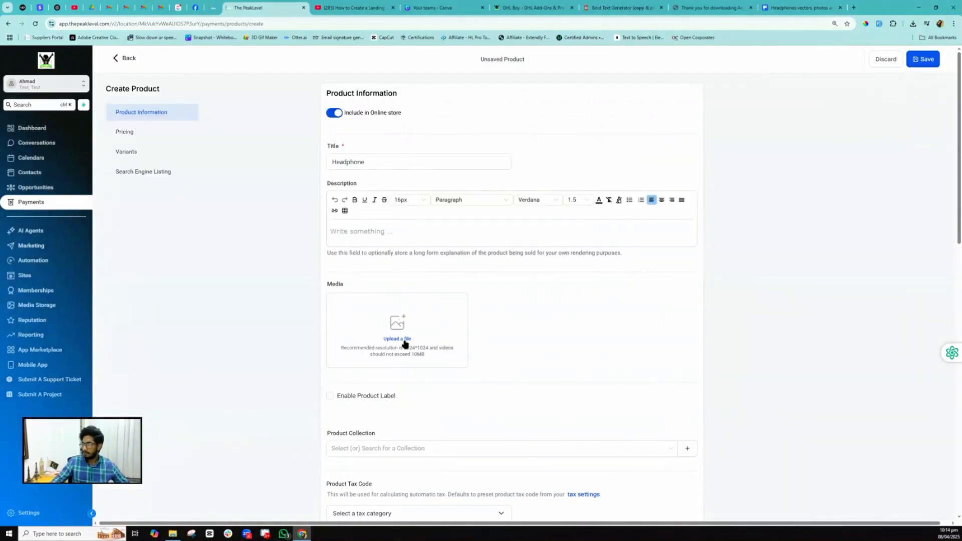
{"action": "left_click", "coordinate": [404, 338]}
- Insert the headphone image, price Headphone at $100, save it, and begin another product
{"action": "double_click", "coordinate": [136, 296]}
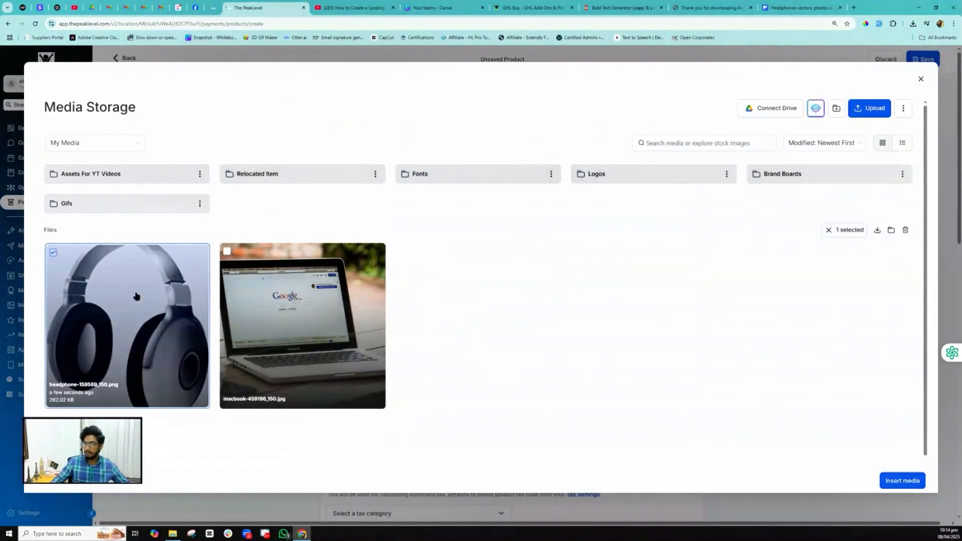
{"action": "scroll", "coordinate": [373, 324], "scroll_direction": "down", "scroll_amount": 15}
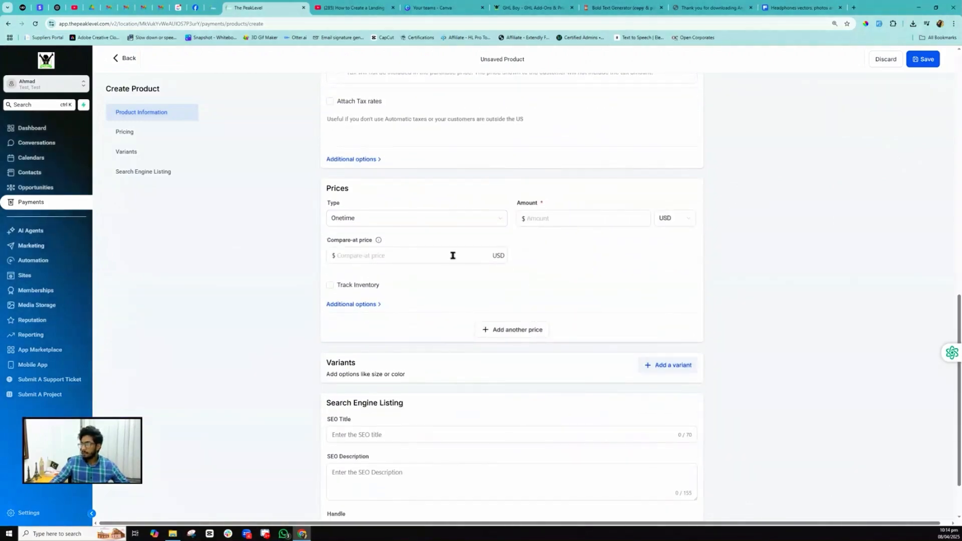
{"action": "left_click", "coordinate": [545, 219]}
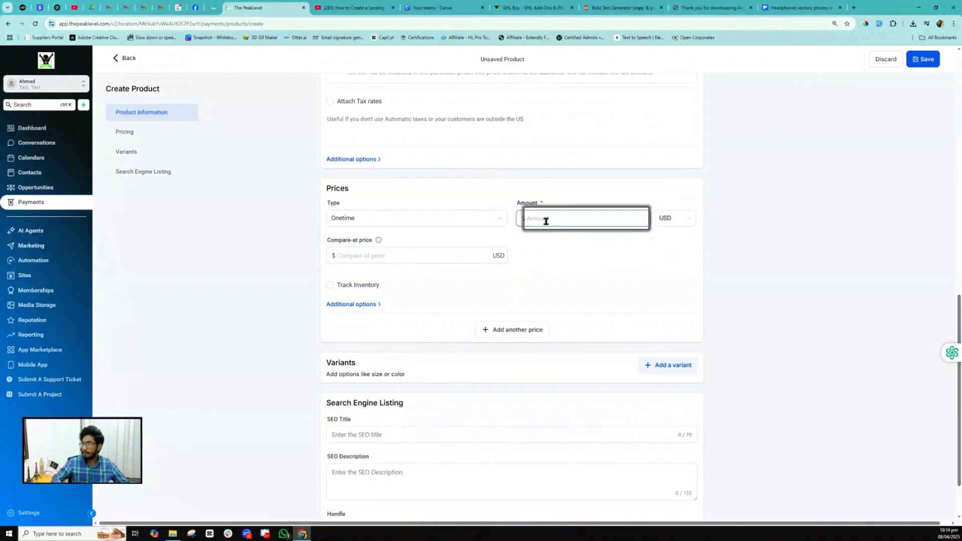
{"action": "type", "text": "100"}
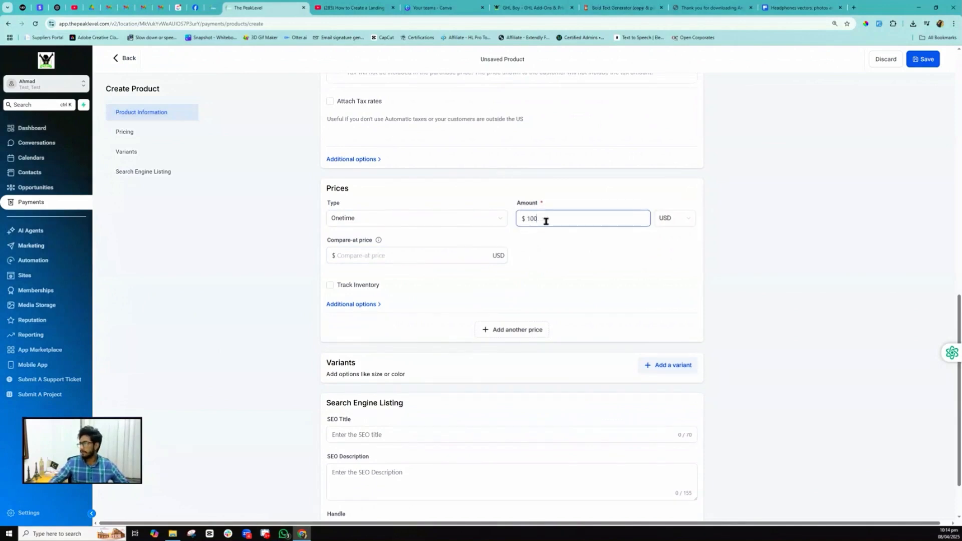
{"action": "left_click", "coordinate": [924, 60]}
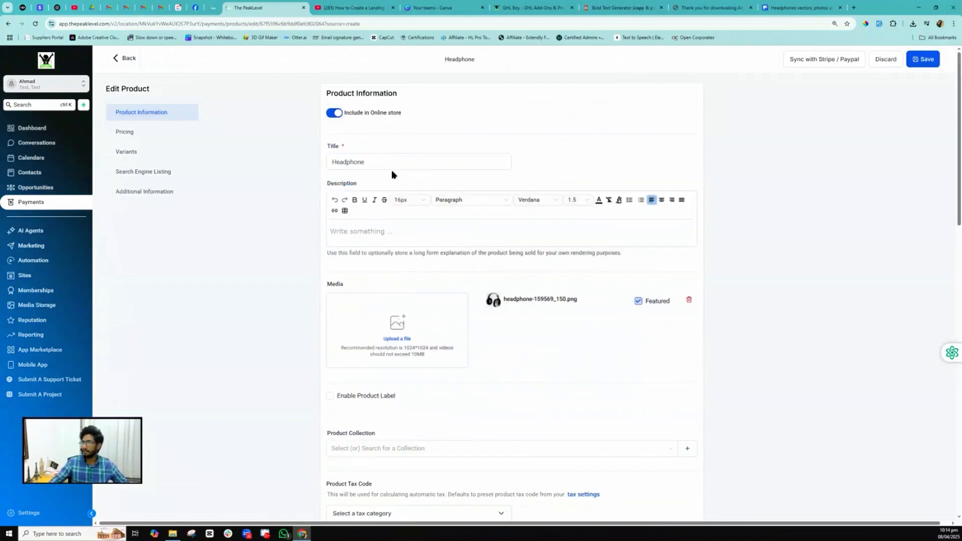
{"action": "left_click", "coordinate": [125, 59]}
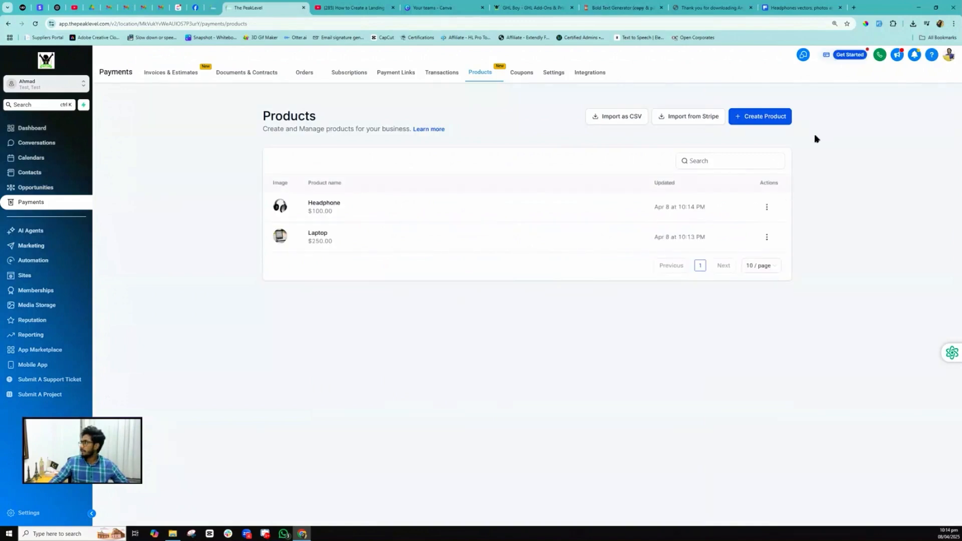
{"action": "left_click", "coordinate": [766, 119]}
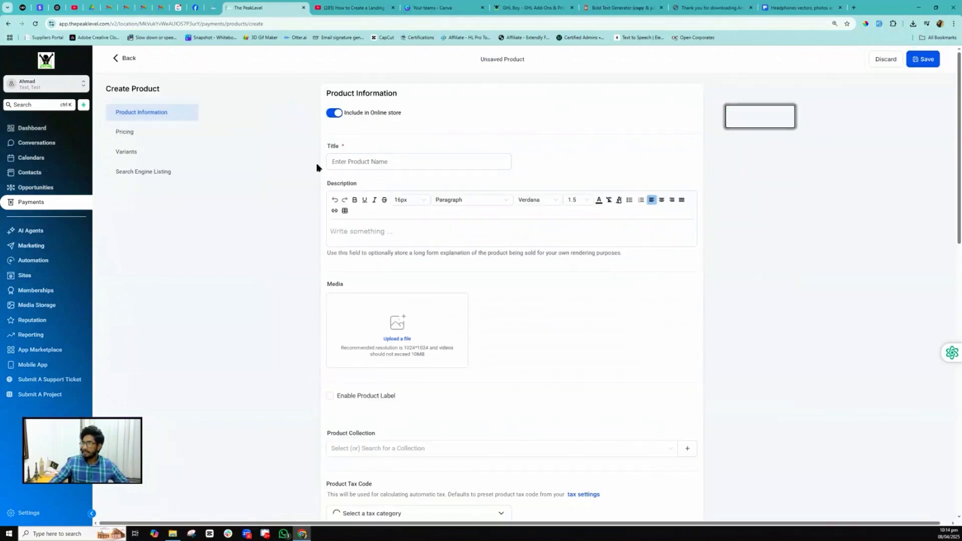
- Title the product 'Bag' and add the blue backpack stock image to My Media
{"action": "left_click", "coordinate": [341, 160]}
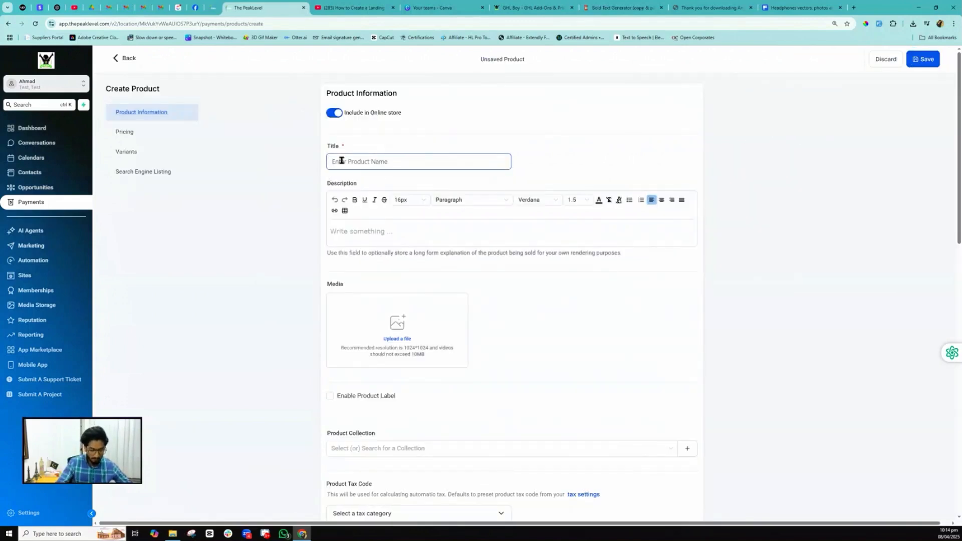
{"action": "type", "text": "Bag"}
{"action": "left_click", "coordinate": [397, 338]}
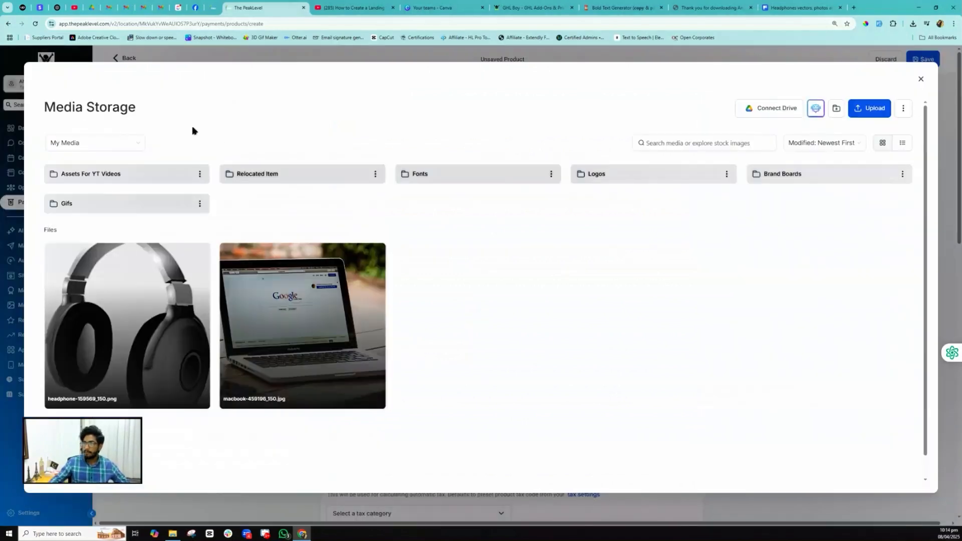
{"action": "left_click", "coordinate": [86, 141]}
{"action": "left_click", "coordinate": [70, 161]}
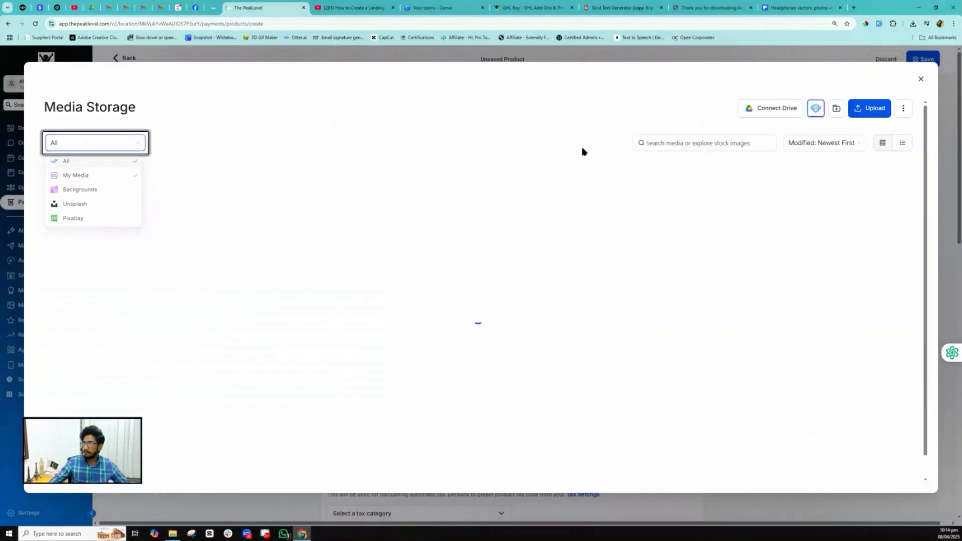
{"action": "left_click", "coordinate": [674, 144]}
{"action": "type", "text": "bag"}
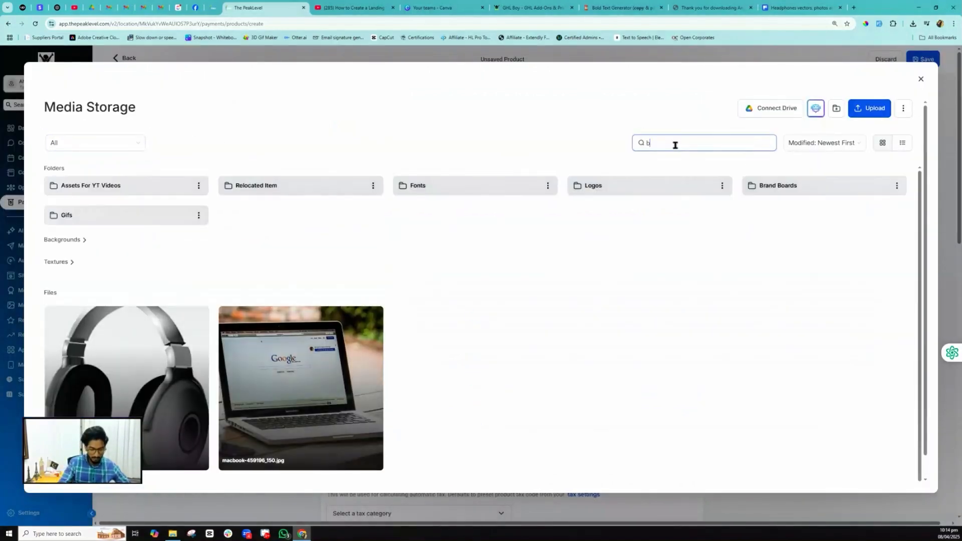
{"action": "scroll", "coordinate": [484, 244], "scroll_direction": "down", "scroll_amount": 5}
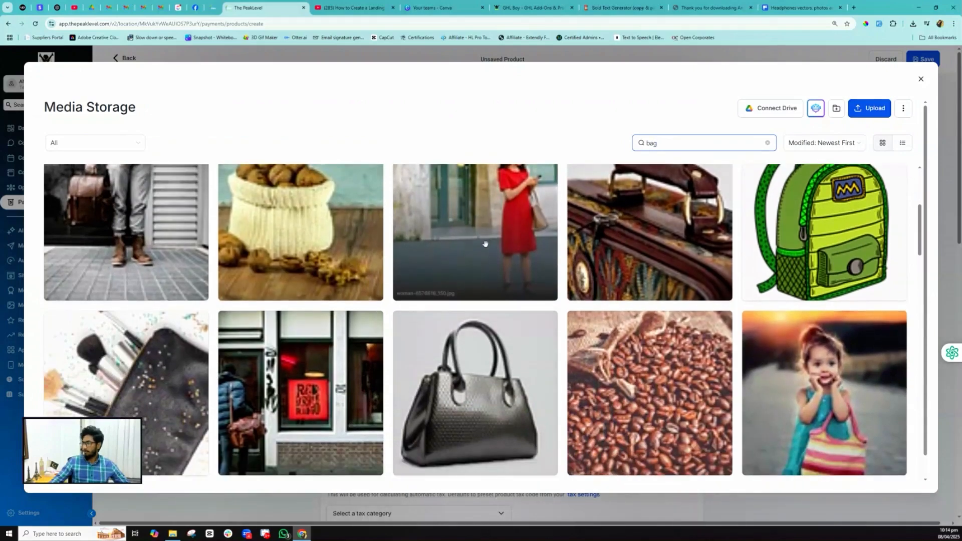
{"action": "scroll", "coordinate": [485, 244], "scroll_direction": "down", "scroll_amount": 2}
{"action": "scroll", "coordinate": [484, 244], "scroll_direction": "down", "scroll_amount": 3}
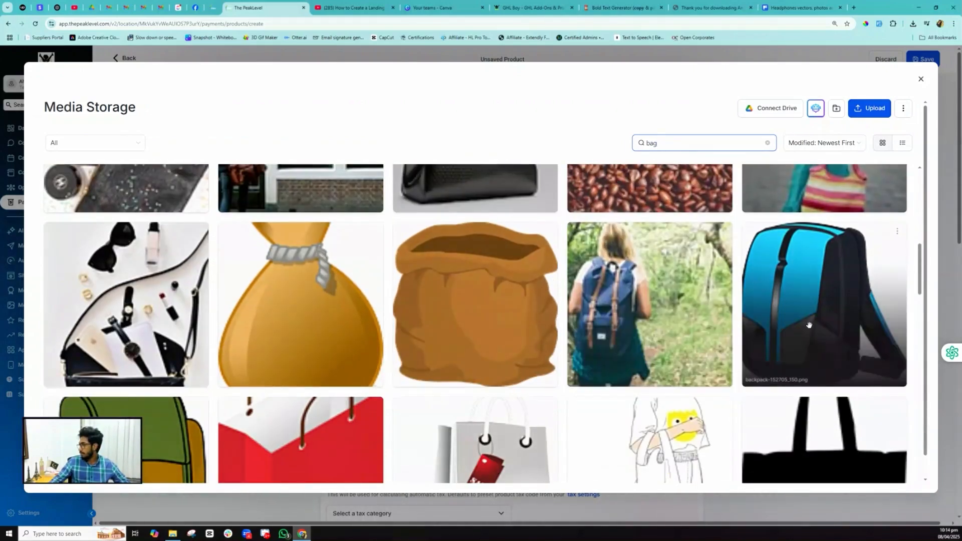
{"action": "left_click", "coordinate": [801, 305]}
{"action": "right_click", "coordinate": [813, 299]}
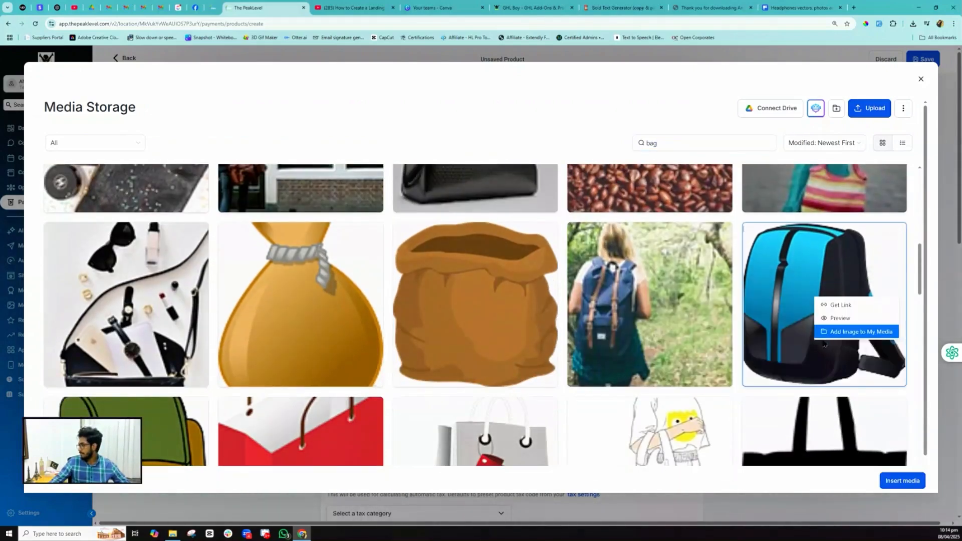
{"action": "left_click", "coordinate": [834, 331]}
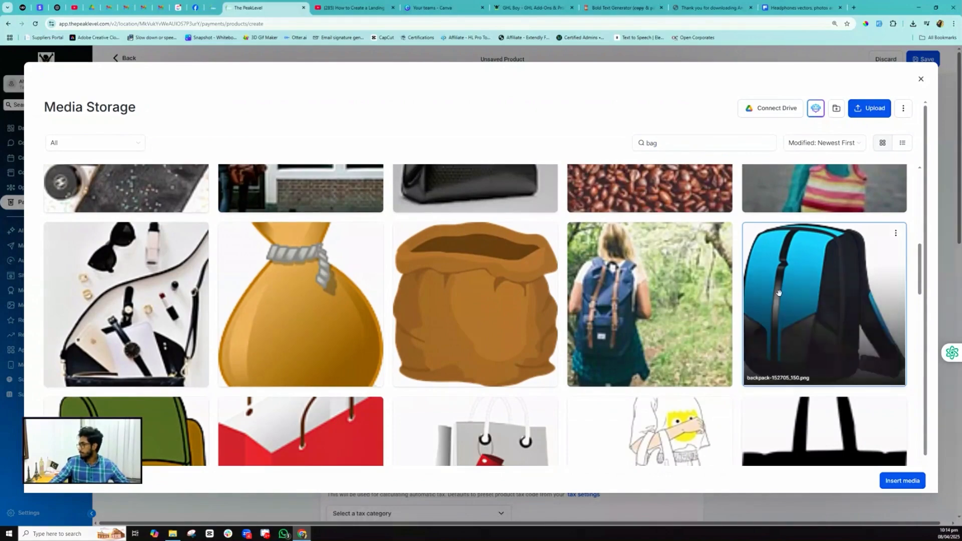
{"action": "left_click", "coordinate": [921, 79]}
- Insert backpack-152705_150.png as Bag's image, price it at $50, save, and return to Products
{"action": "left_click", "coordinate": [333, 330]}
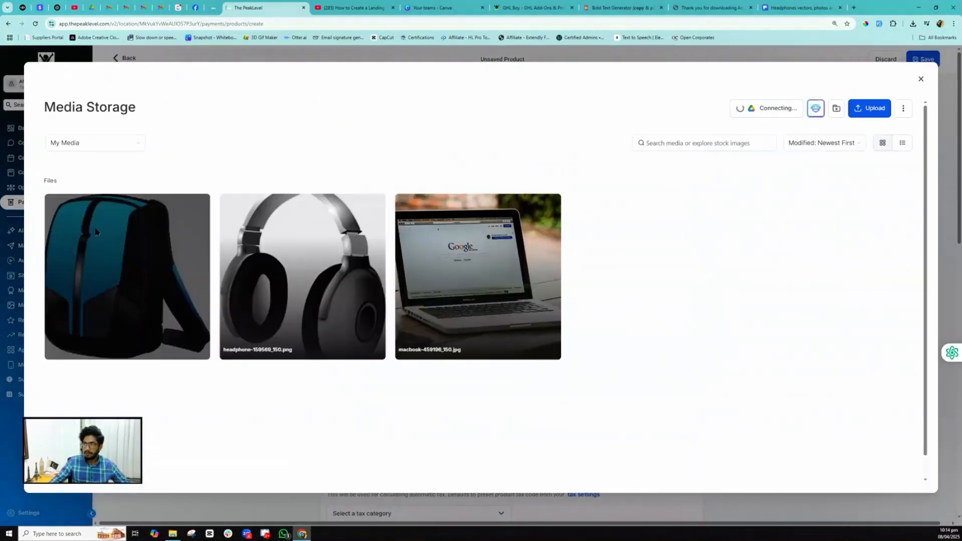
{"action": "left_click", "coordinate": [95, 231]}
{"action": "left_click", "coordinate": [903, 479]}
{"action": "scroll", "coordinate": [428, 381], "scroll_direction": "down", "scroll_amount": 5}
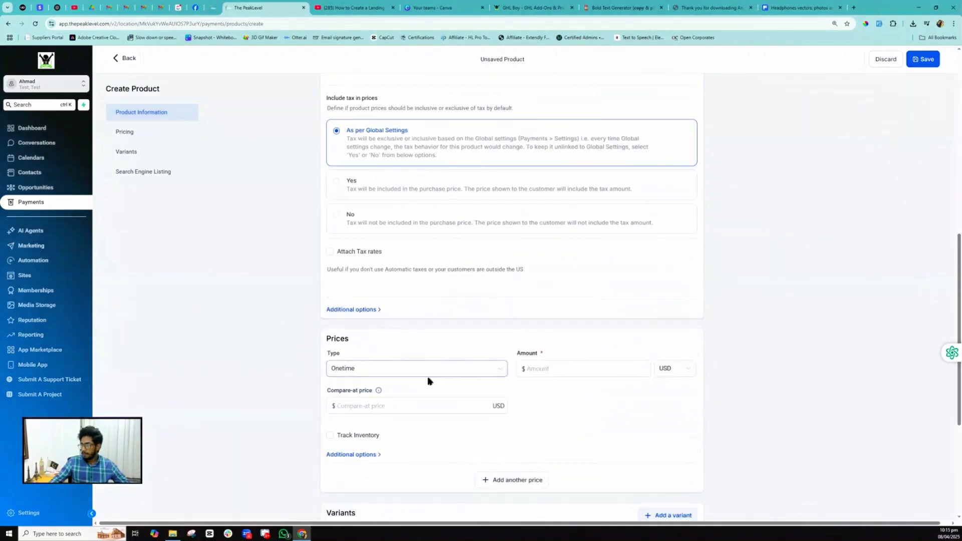
{"action": "left_click", "coordinate": [542, 367]}
{"action": "type", "text": "5"}
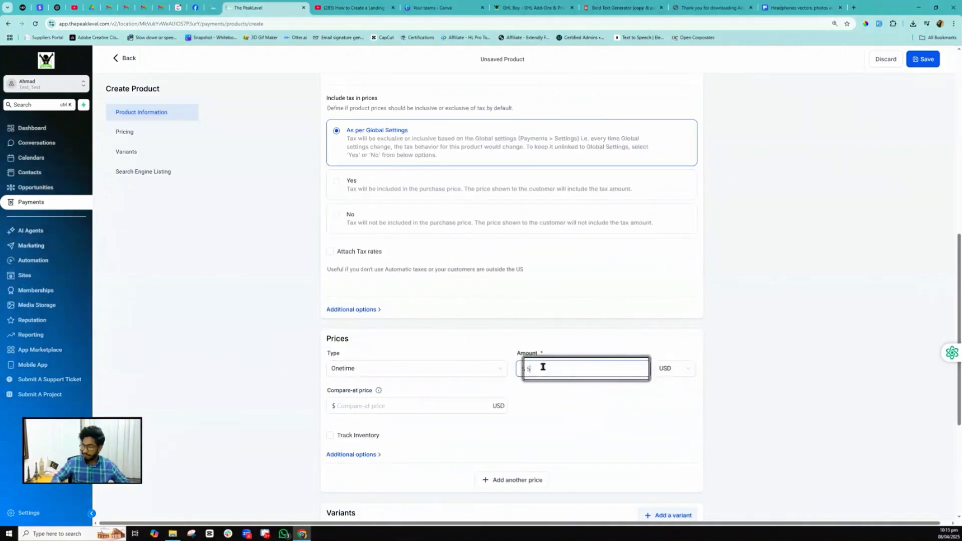
{"action": "type", "text": "0"}
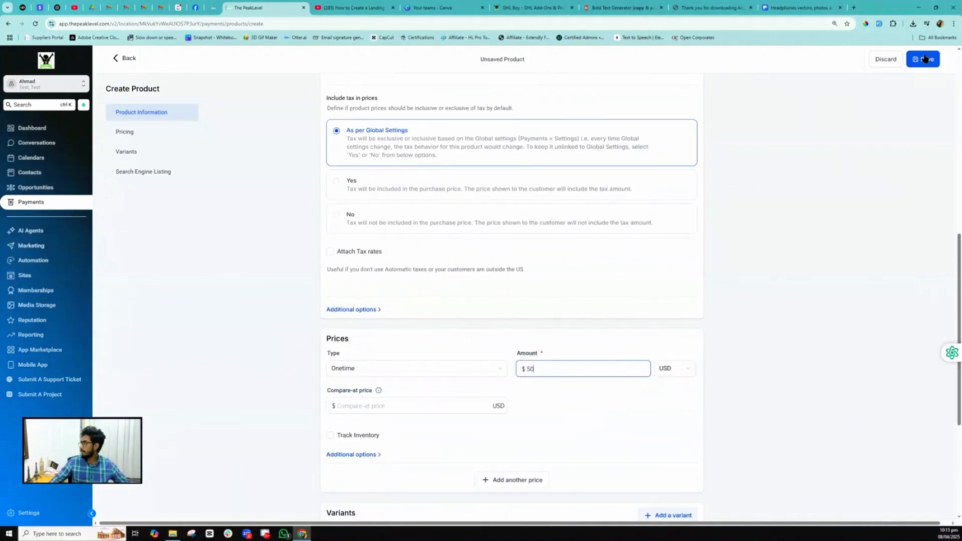
{"action": "left_click", "coordinate": [924, 58]}
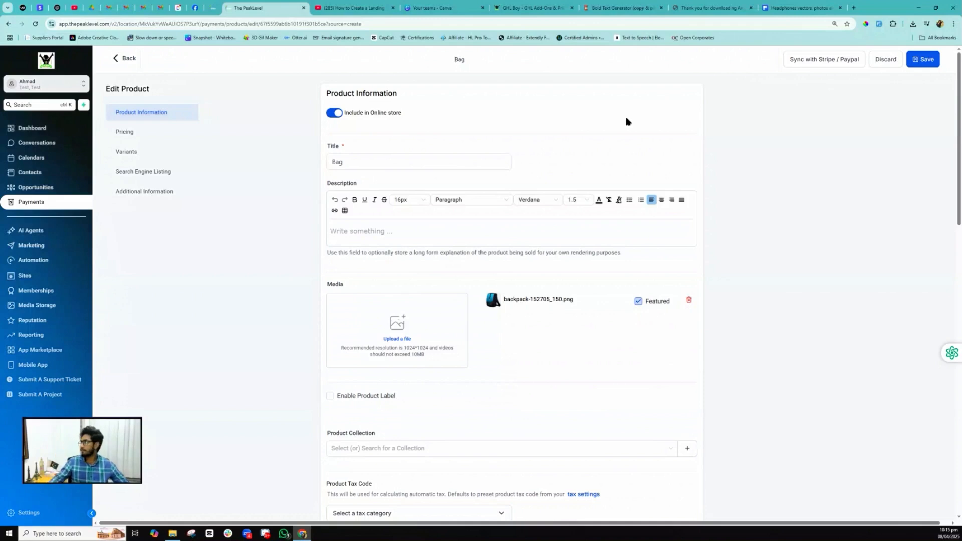
{"action": "left_click", "coordinate": [124, 64]}
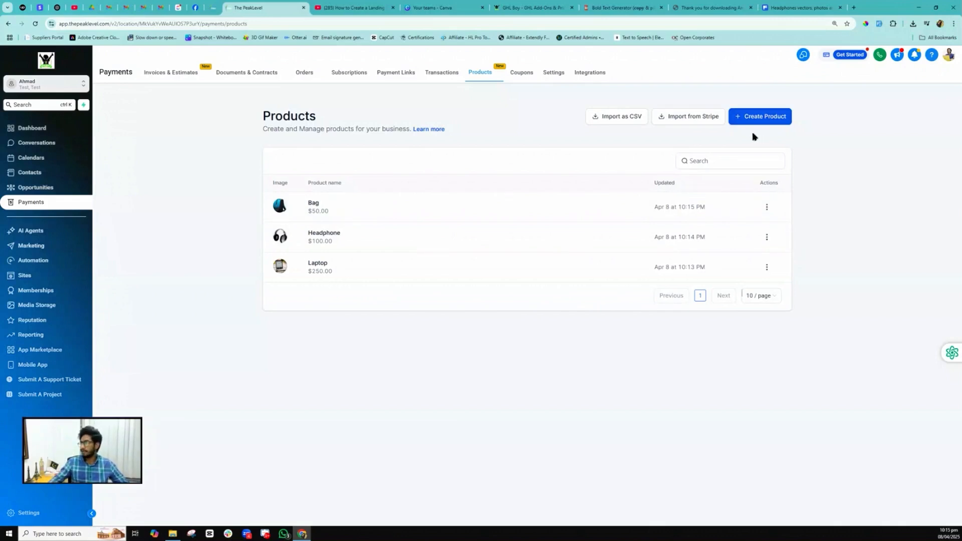
- Start a Mousepad product and add the dark mousepad stock photo to My Media as its image
{"action": "left_click", "coordinate": [759, 117]}
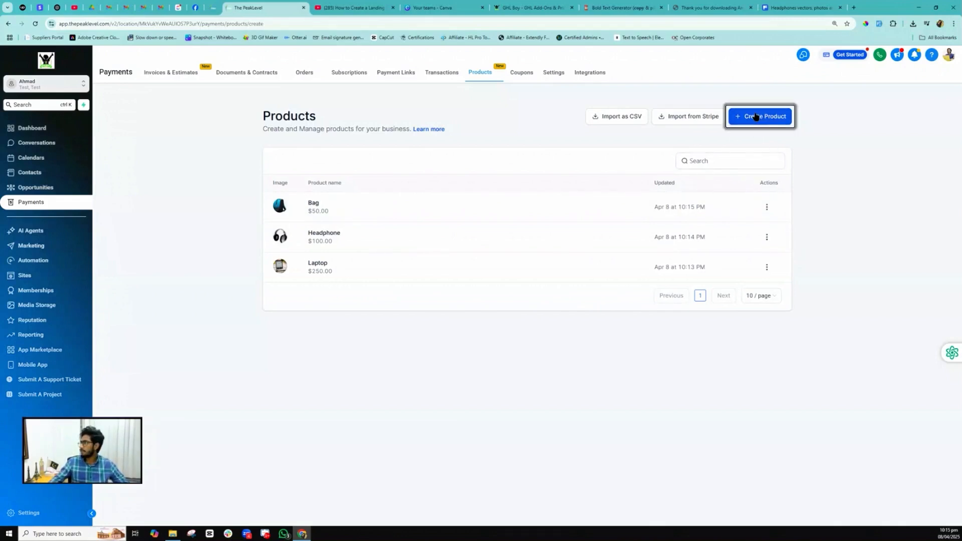
{"action": "left_click", "coordinate": [358, 164]}
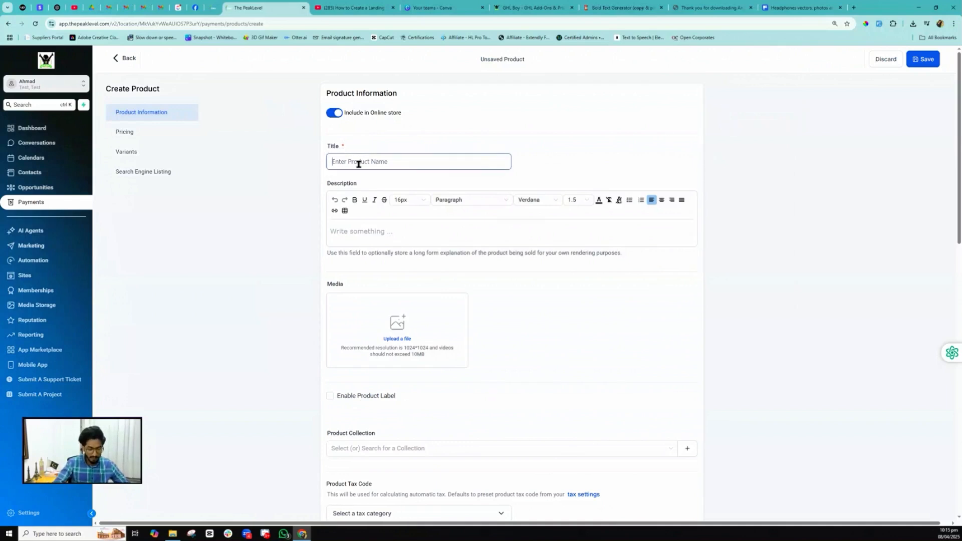
{"action": "type", "text": "Mous"}
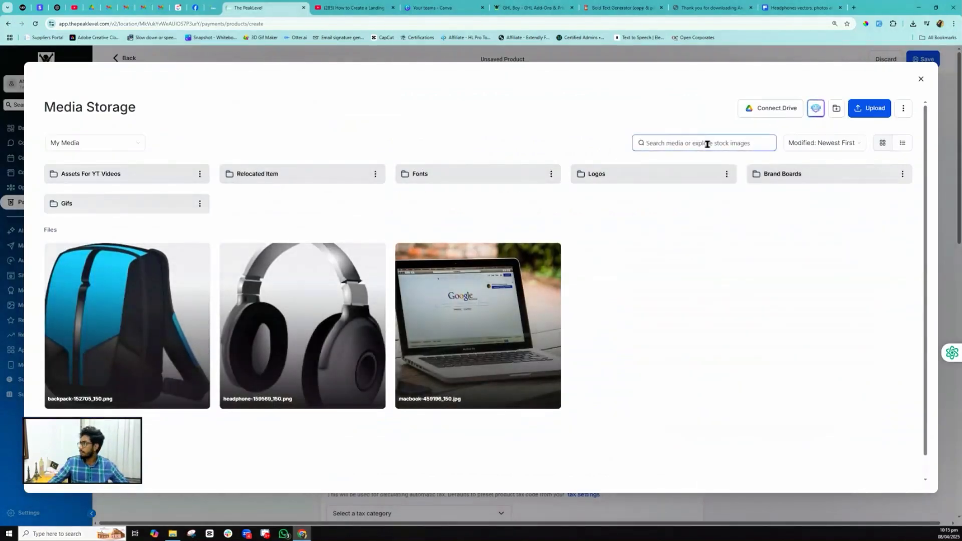
{"action": "left_click", "coordinate": [75, 144]}
{"action": "left_click", "coordinate": [76, 163]}
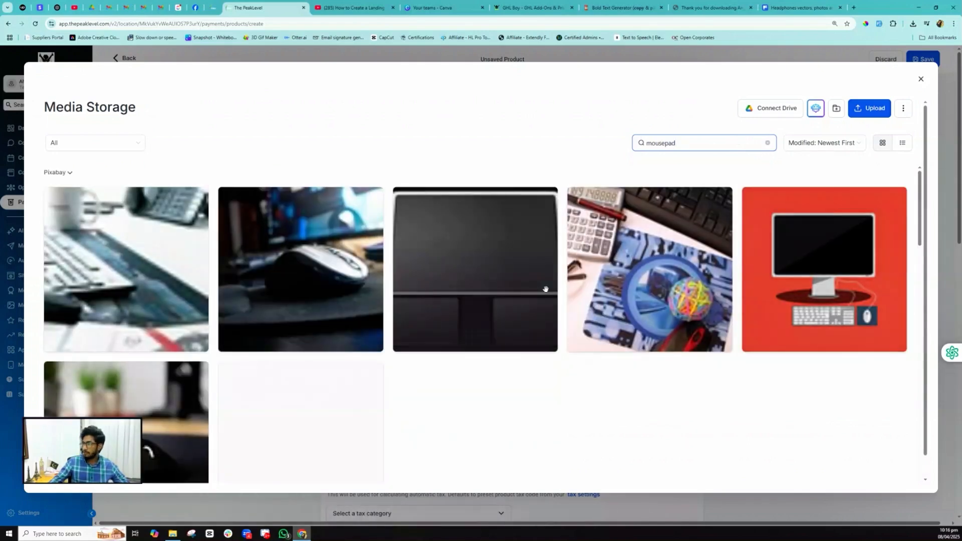
{"action": "scroll", "coordinate": [546, 289], "scroll_direction": "down", "scroll_amount": 6}
{"action": "right_click", "coordinate": [484, 276]}
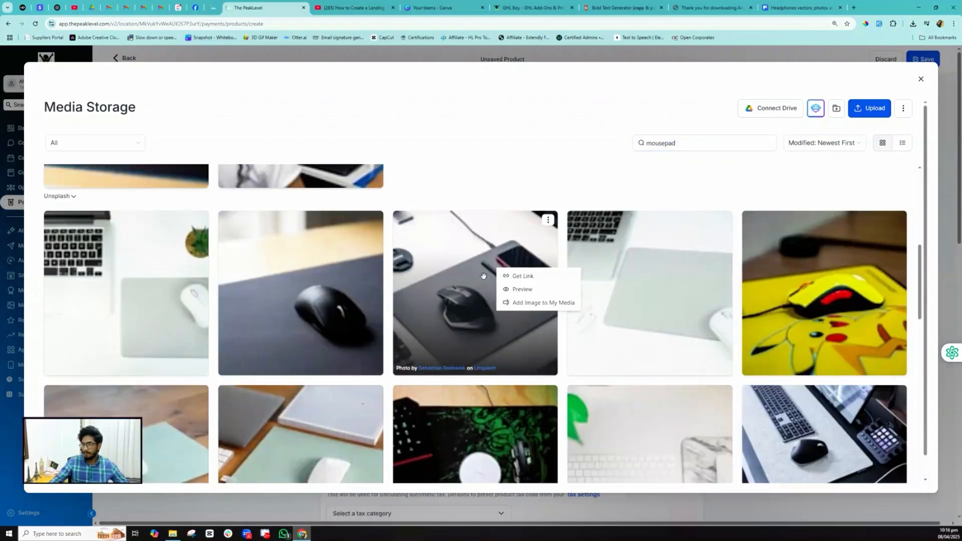
{"action": "left_click", "coordinate": [498, 311]}
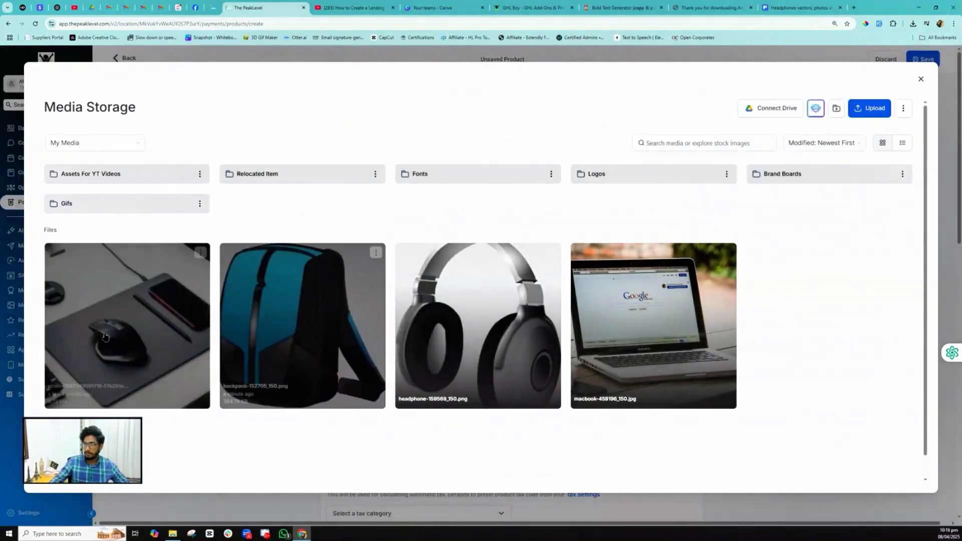
{"action": "left_click", "coordinate": [106, 337]}
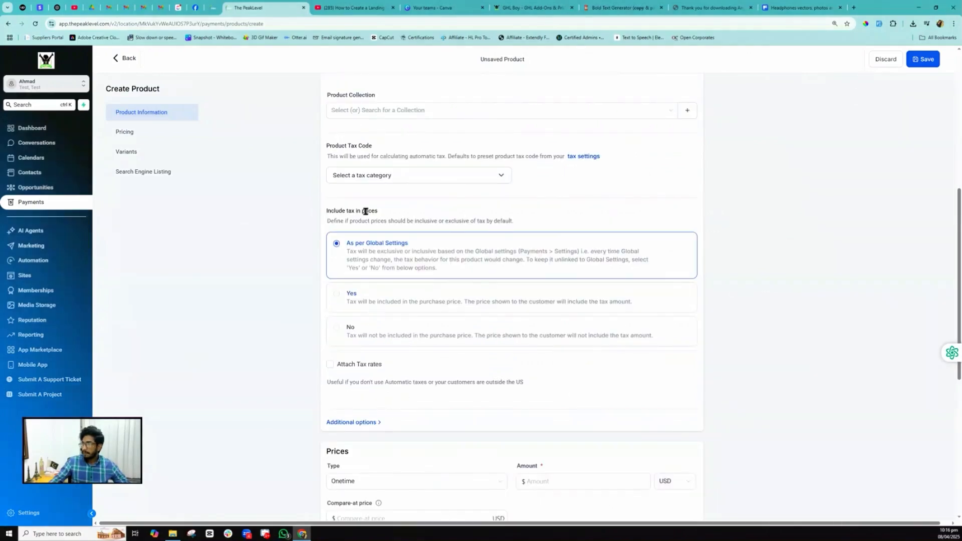
- Enter a $10 price for the Mousepad product
{"action": "scroll", "coordinate": [364, 202], "scroll_direction": "down", "scroll_amount": 4}
{"action": "left_click", "coordinate": [536, 293]}
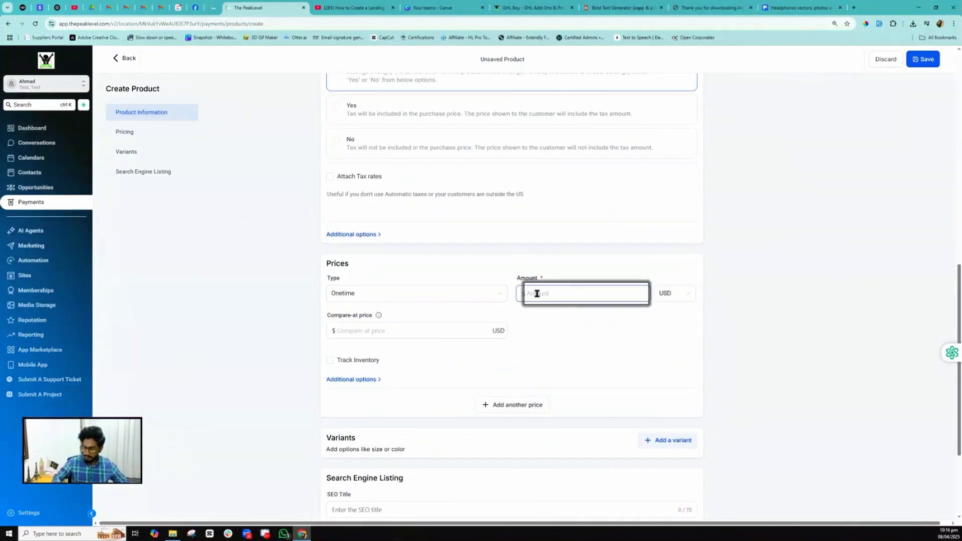
{"action": "type", "text": "10"}
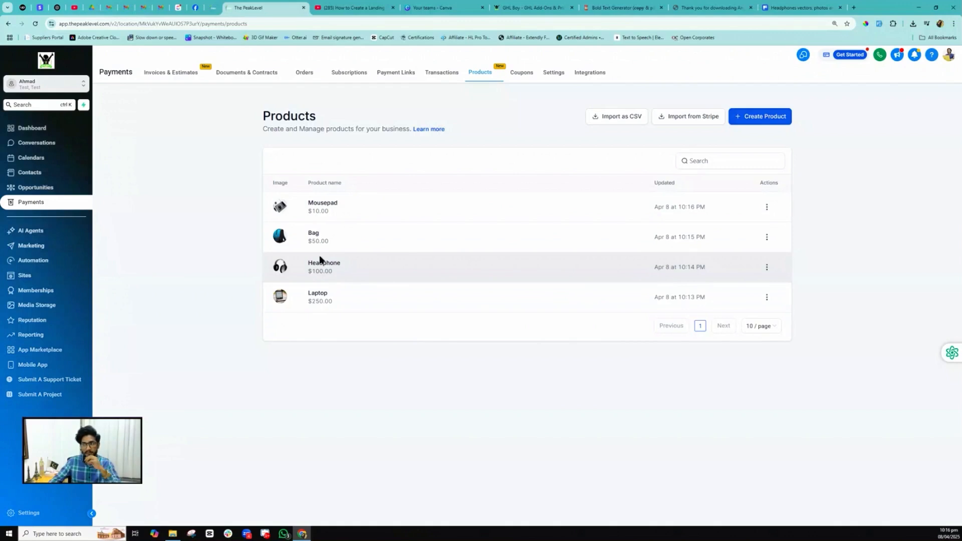
- Go to Sites, start a new funnel, and open a fresh browser tab
{"action": "left_click", "coordinate": [48, 275]}
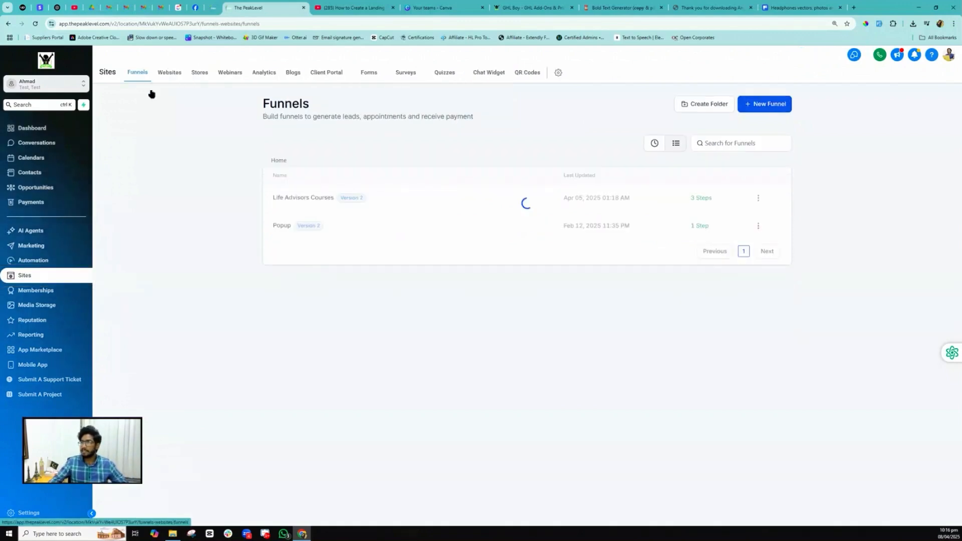
{"action": "left_click", "coordinate": [764, 104]}
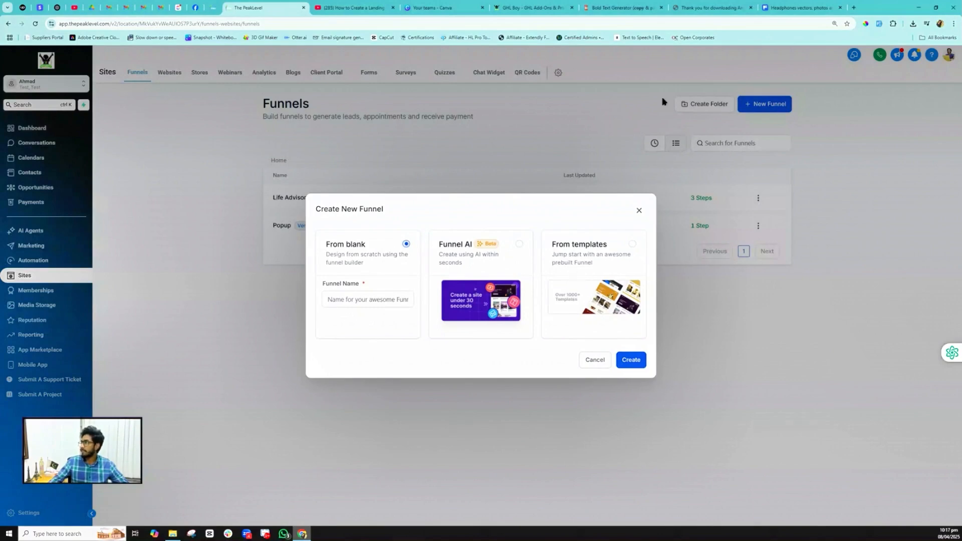
{"action": "left_click", "coordinate": [853, 7]}
- Load market.jdfunnel.com and browse its FUNNELS category of niches
{"action": "left_click", "coordinate": [745, 23]}
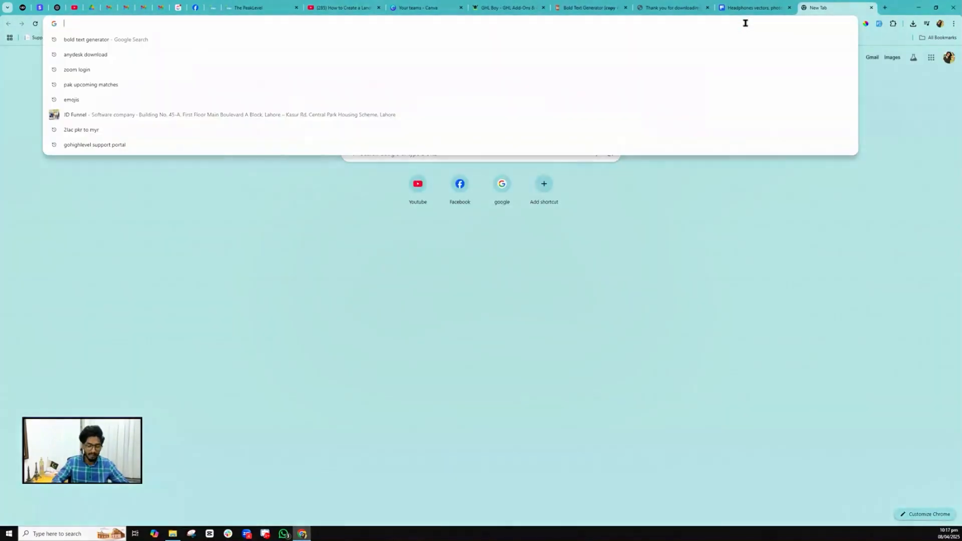
{"action": "type", "text": "market"}
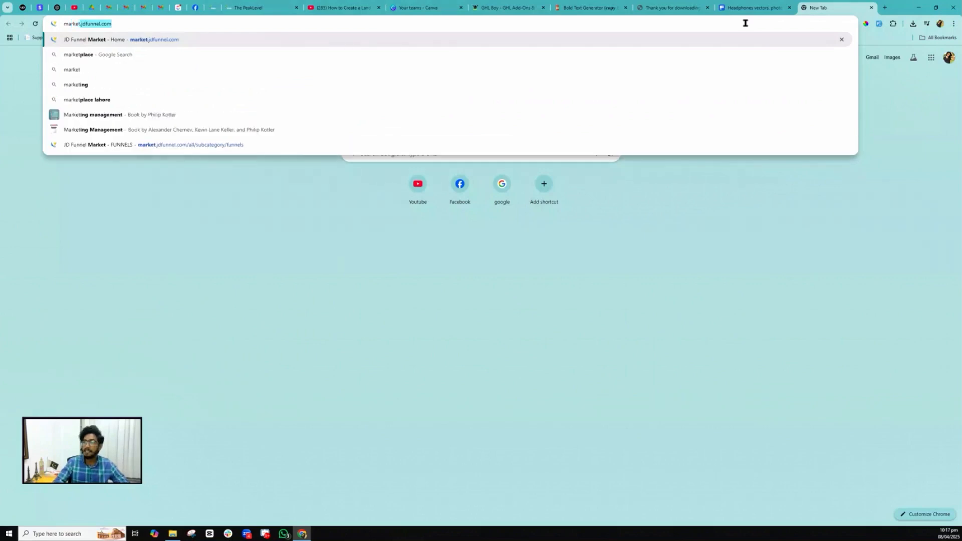
{"action": "key", "text": "Return"}
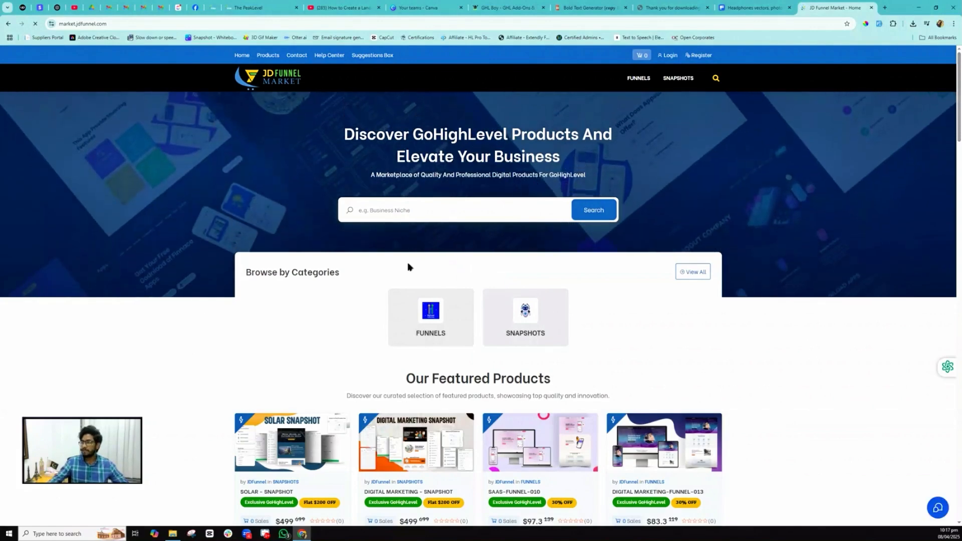
{"action": "left_click", "coordinate": [429, 320]}
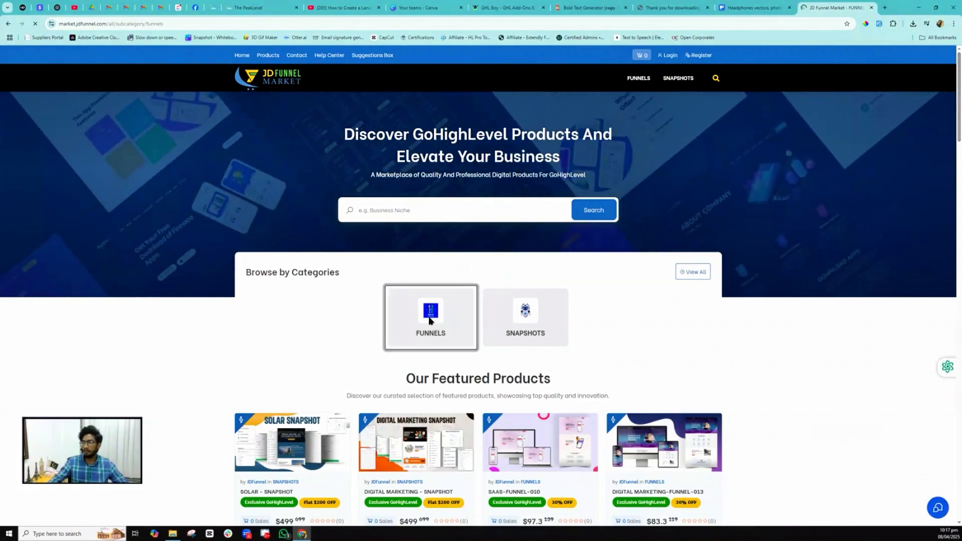
{"action": "scroll", "coordinate": [409, 263], "scroll_direction": "down", "scroll_amount": 8}
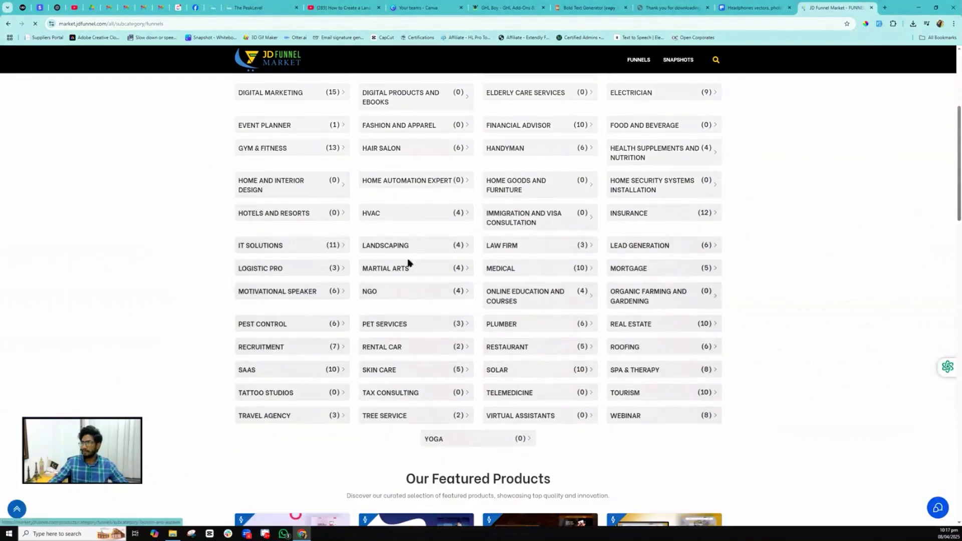
{"action": "scroll", "coordinate": [416, 251], "scroll_direction": "up", "scroll_amount": 7}
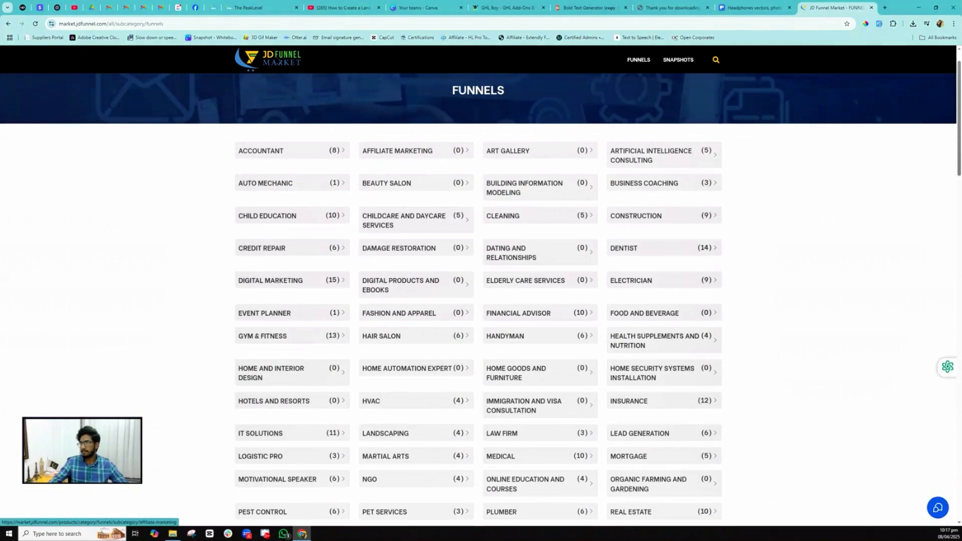
- Back in The PeakLevel, choose to build the new funnel from a template
{"action": "left_click", "coordinate": [249, 6]}
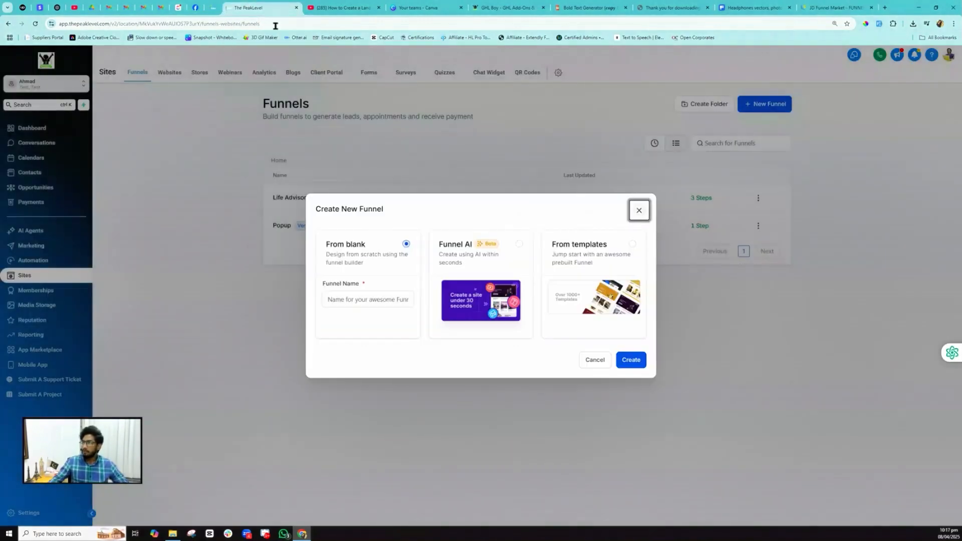
{"action": "left_click", "coordinate": [589, 283]}
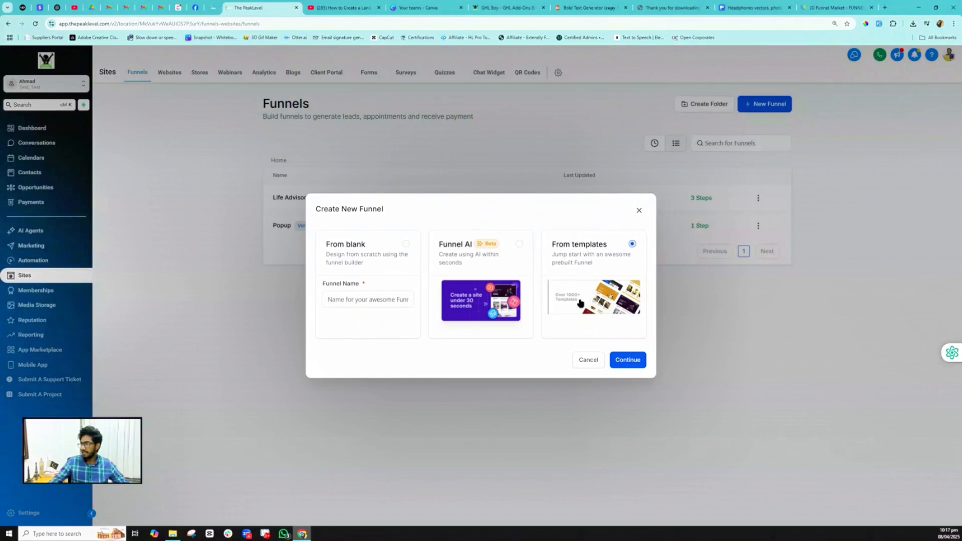
{"action": "left_click", "coordinate": [621, 360]}
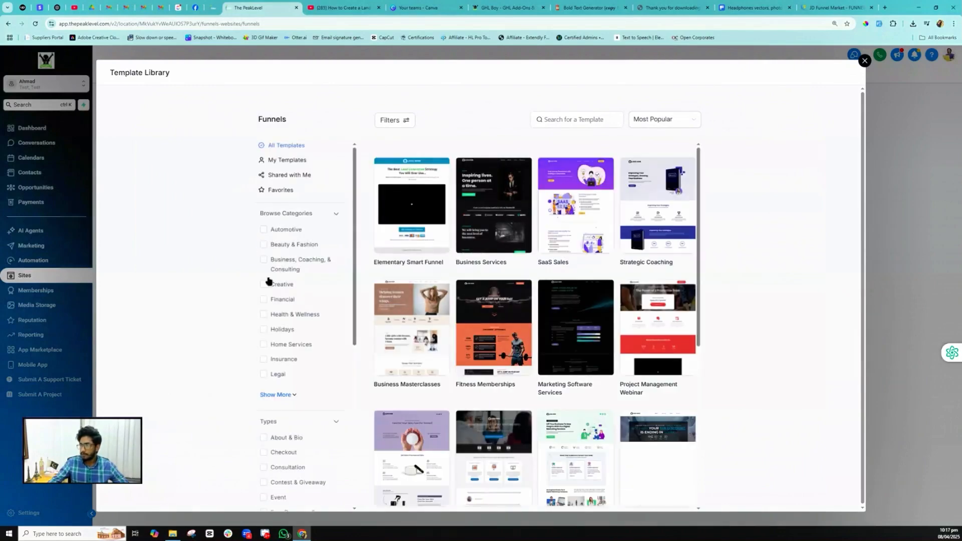
- Filter templates to Other and Checkout, then pick Coffee Product Sales
{"action": "scroll", "coordinate": [305, 288], "scroll_direction": "down", "scroll_amount": 1}
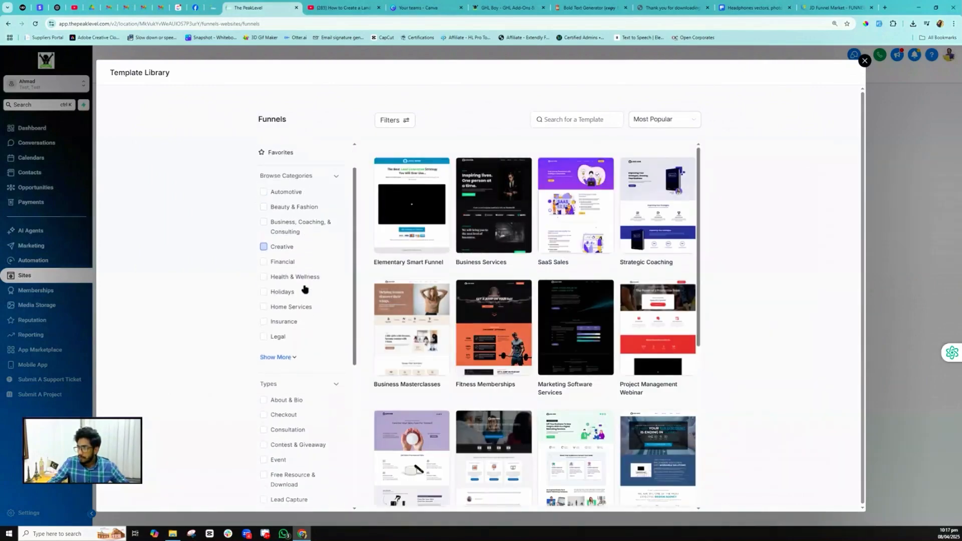
{"action": "scroll", "coordinate": [316, 282], "scroll_direction": "down", "scroll_amount": 1}
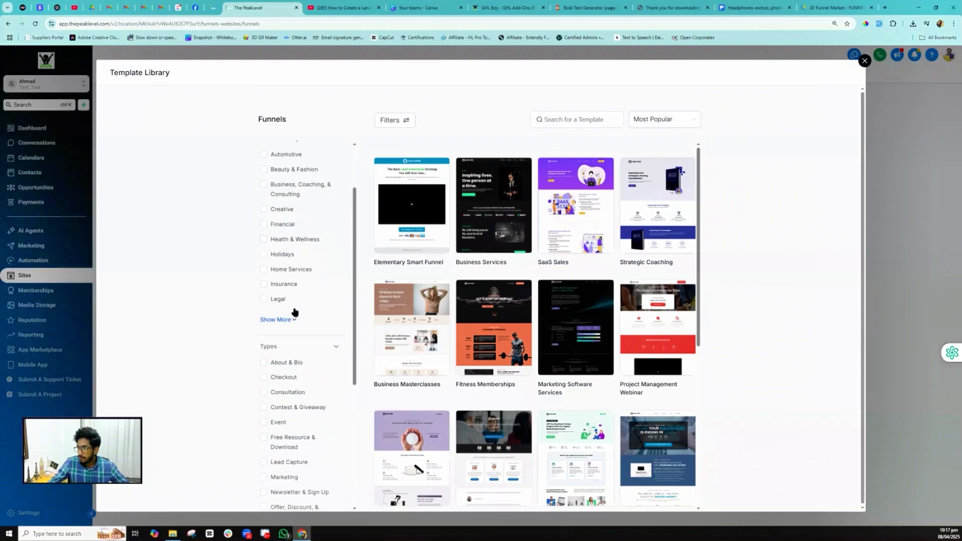
{"action": "left_click", "coordinate": [279, 319]}
{"action": "scroll", "coordinate": [295, 278], "scroll_direction": "down", "scroll_amount": 2}
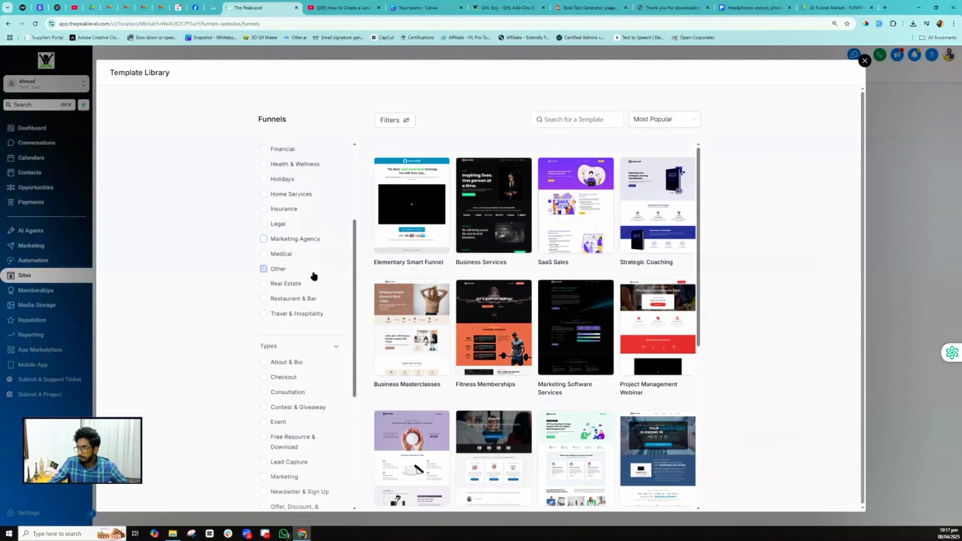
{"action": "left_click", "coordinate": [261, 270]}
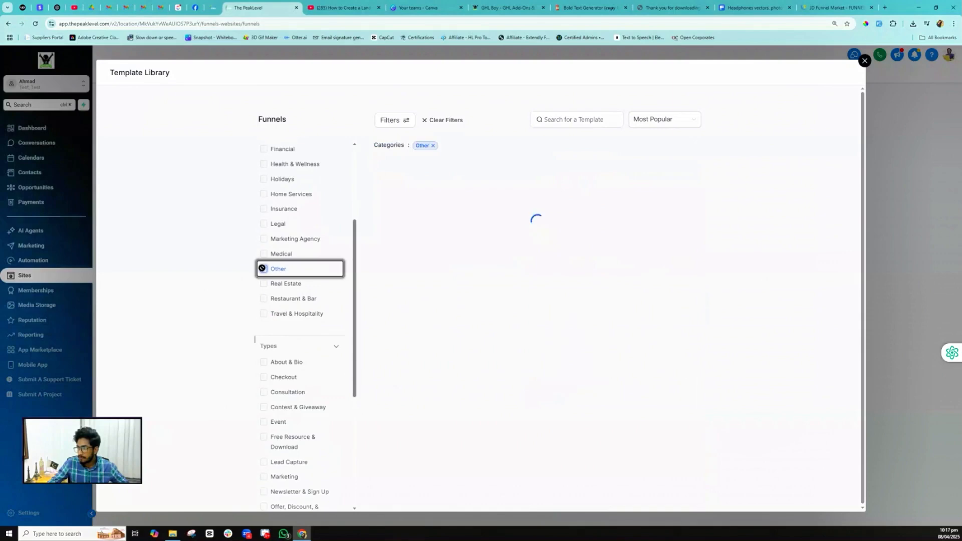
{"action": "left_click", "coordinate": [263, 377]}
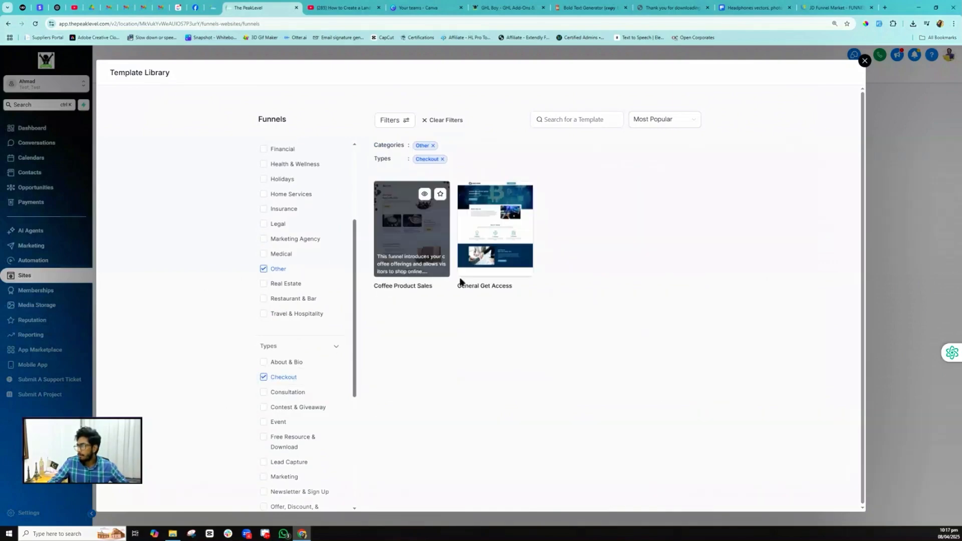
{"action": "mouse_move", "coordinate": [425, 270]}
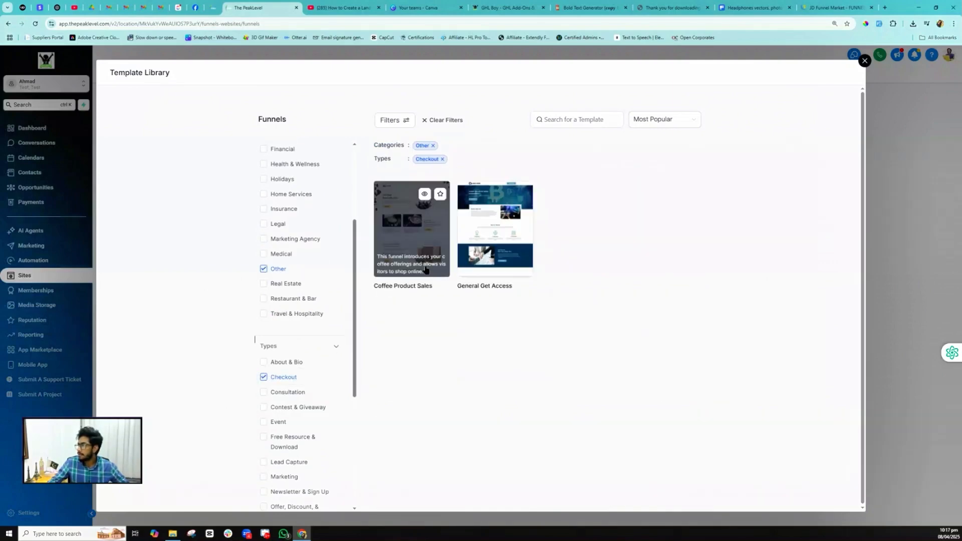
{"action": "left_click", "coordinate": [416, 246]}
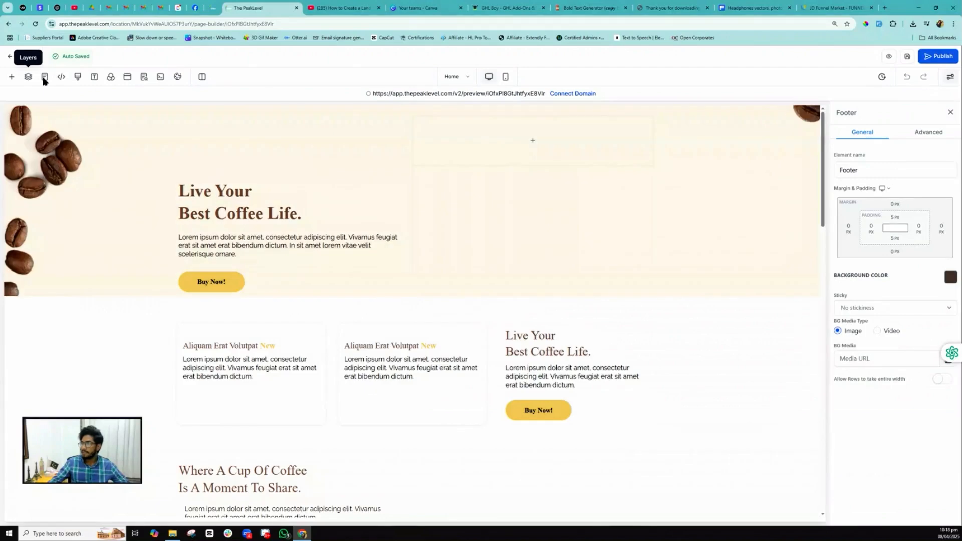
- List the template's Home and Thank You pages, then go back to the Coffee Product Sales funnel steps
{"action": "left_click", "coordinate": [44, 80]}
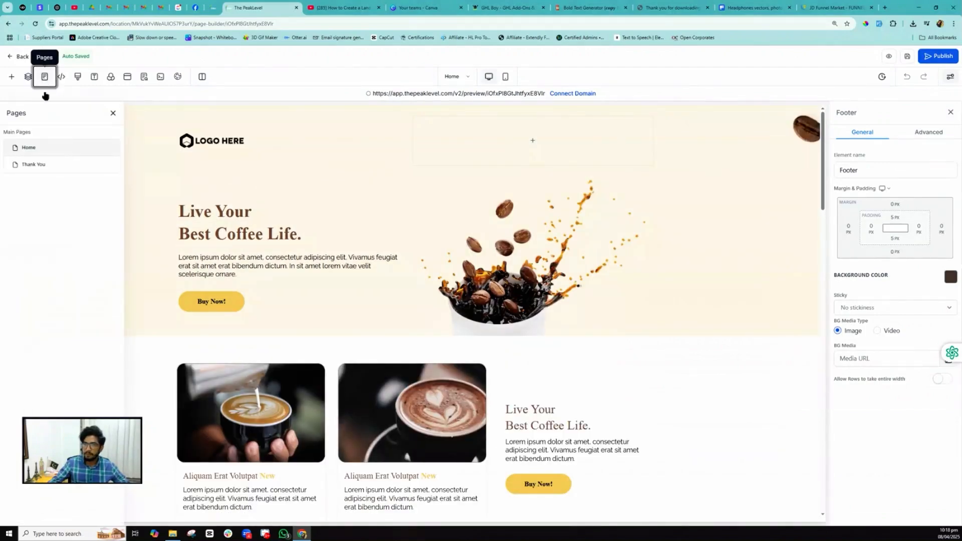
{"action": "left_click", "coordinate": [15, 57]}
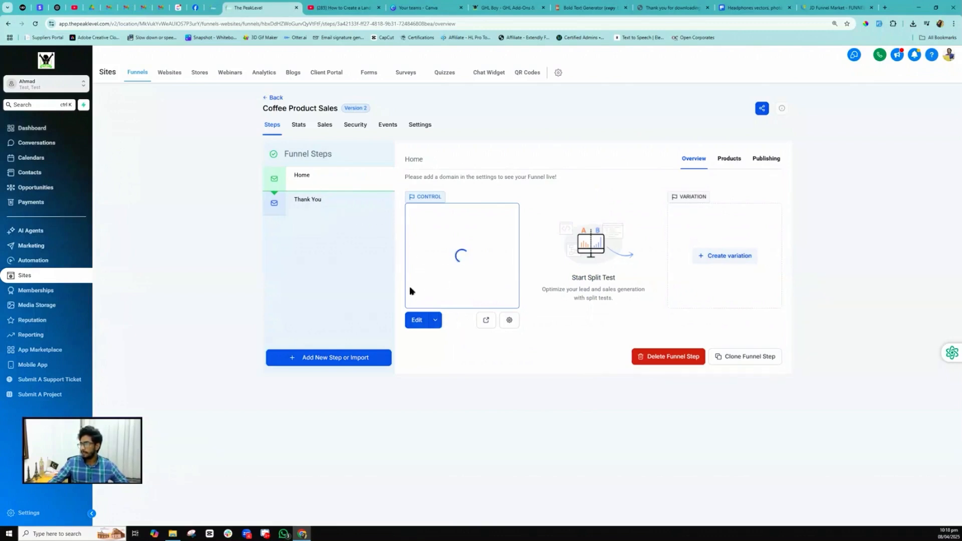
- Add a new funnel step named Upsell
{"action": "mouse_move", "coordinate": [383, 206]}
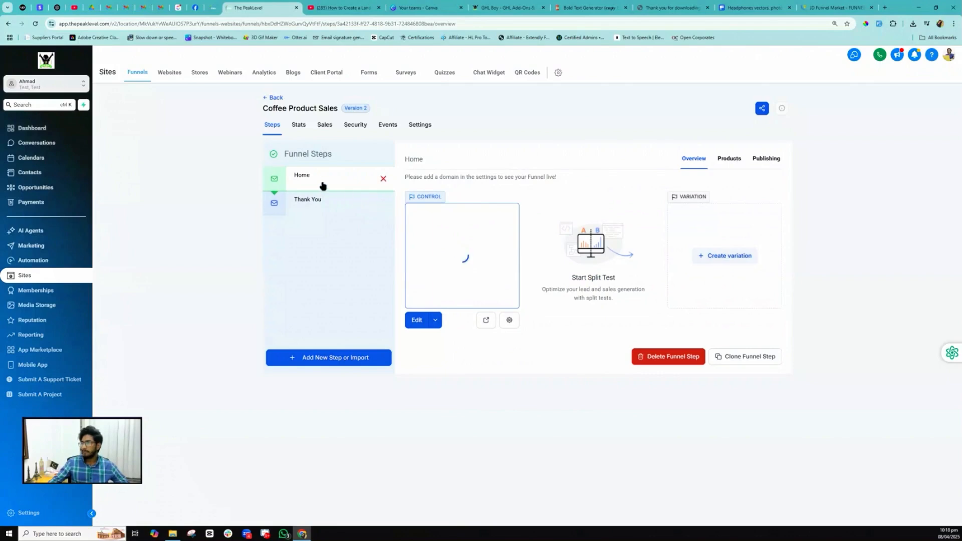
{"action": "left_click", "coordinate": [330, 357]}
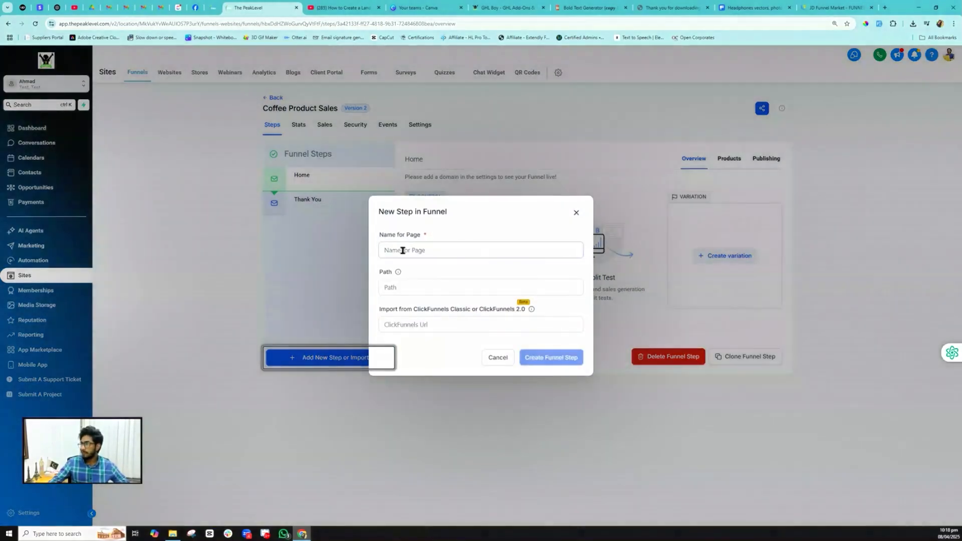
{"action": "left_click", "coordinate": [401, 250]}
{"action": "type", "text": "Upsell"}
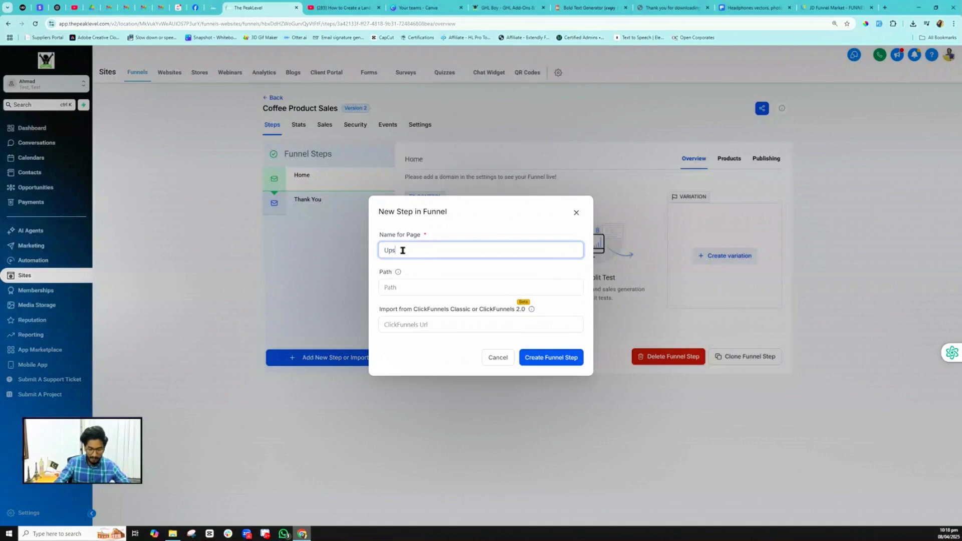
{"action": "key", "text": "Return"}
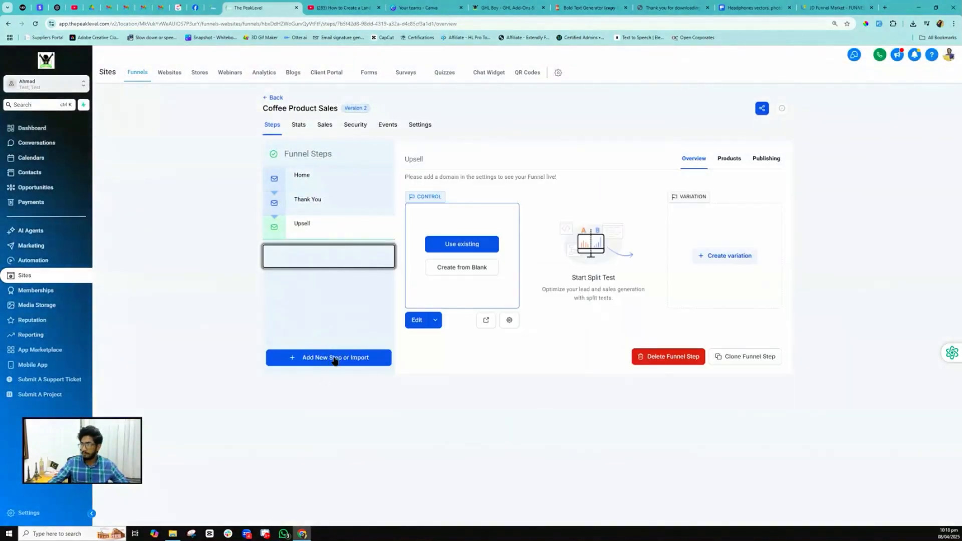
- Add a Downsell step and move Thank You to the end of the funnel
{"action": "left_click", "coordinate": [337, 359]}
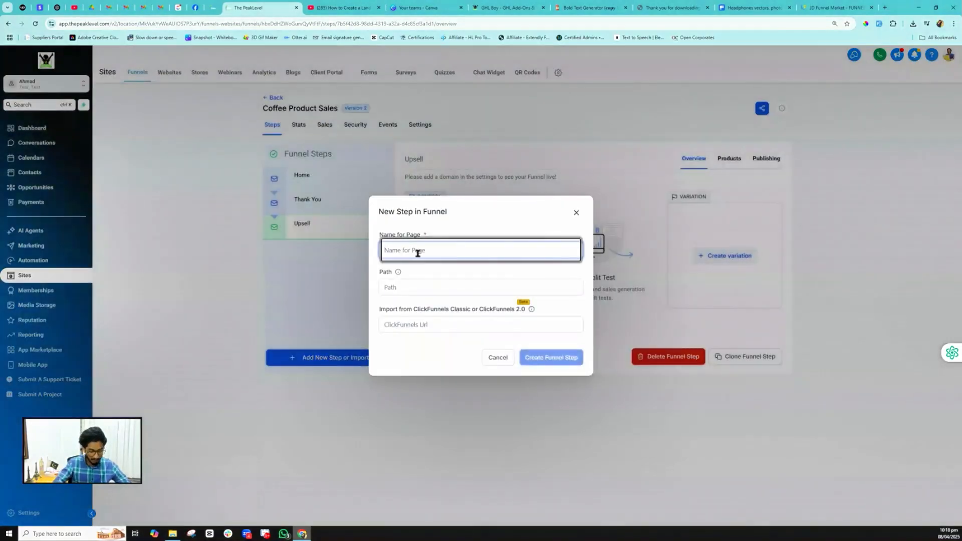
{"action": "type", "text": "Downsell"}
{"action": "left_click", "coordinate": [563, 357]}
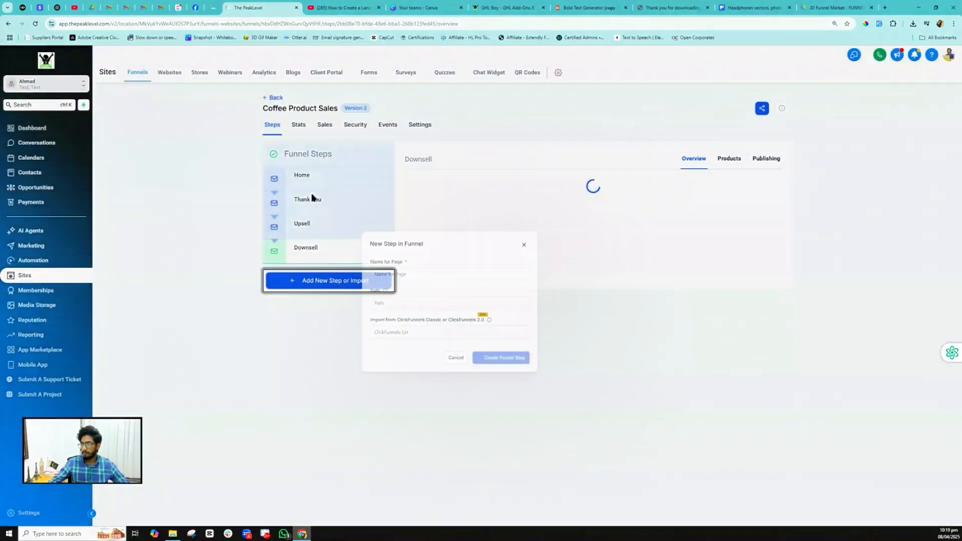
{"action": "left_click_drag", "start_coordinate": [311, 197], "coordinate": [314, 254]}
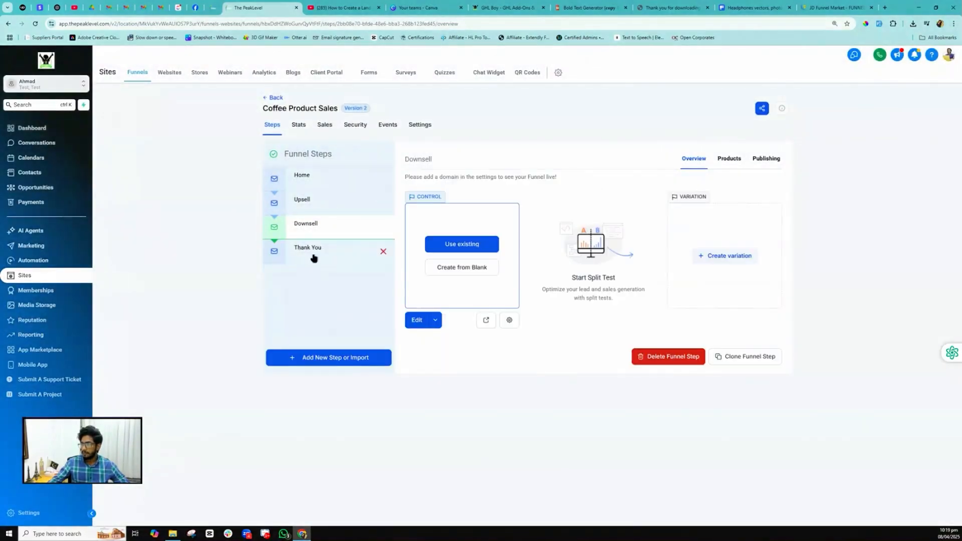
{"action": "left_click", "coordinate": [313, 251]}
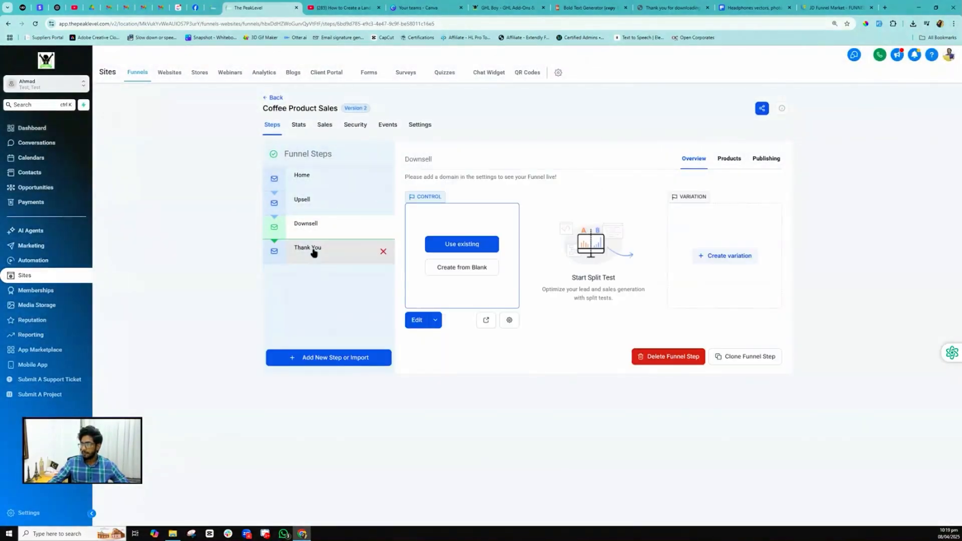
- Rename the Thank You step to 'Order Confirmation' with step URL /Confirmation and update it
{"action": "left_click", "coordinate": [766, 159]}
{"action": "triple_click", "coordinate": [503, 200]}
{"action": "type", "text": "Order Confirma"}
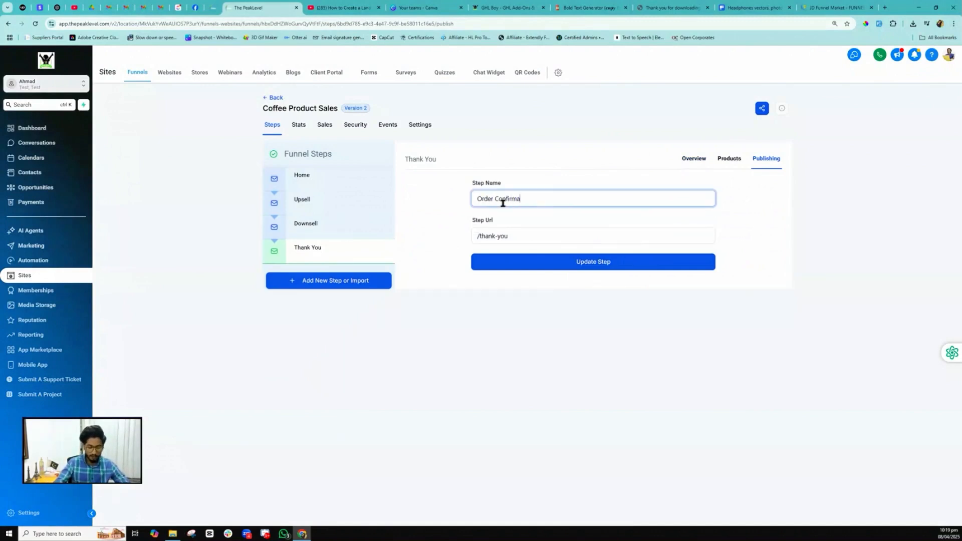
{"action": "type", "text": "n"}
{"action": "left_click_drag", "start_coordinate": [509, 236], "coordinate": [479, 236]}
{"action": "type", "text": "Confirmation"}
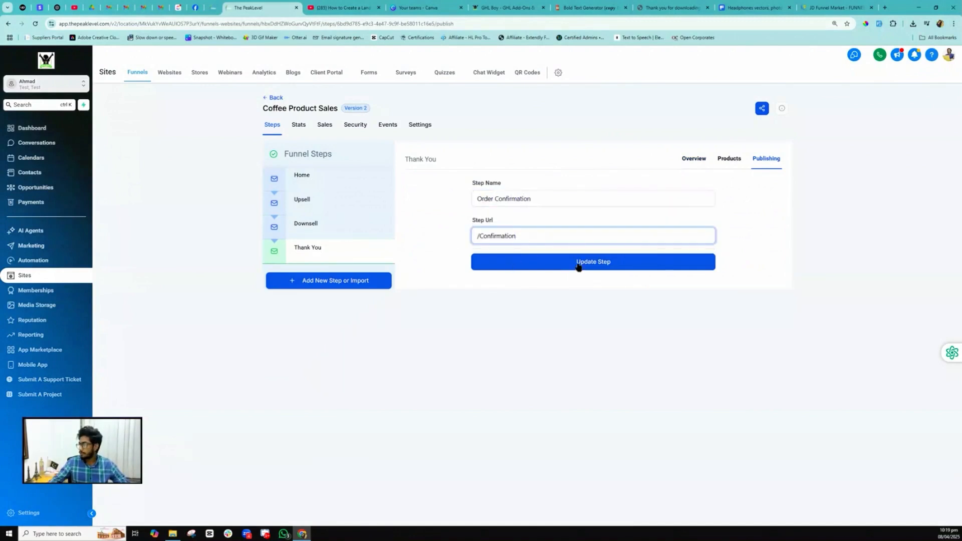
{"action": "left_click", "coordinate": [578, 264]}
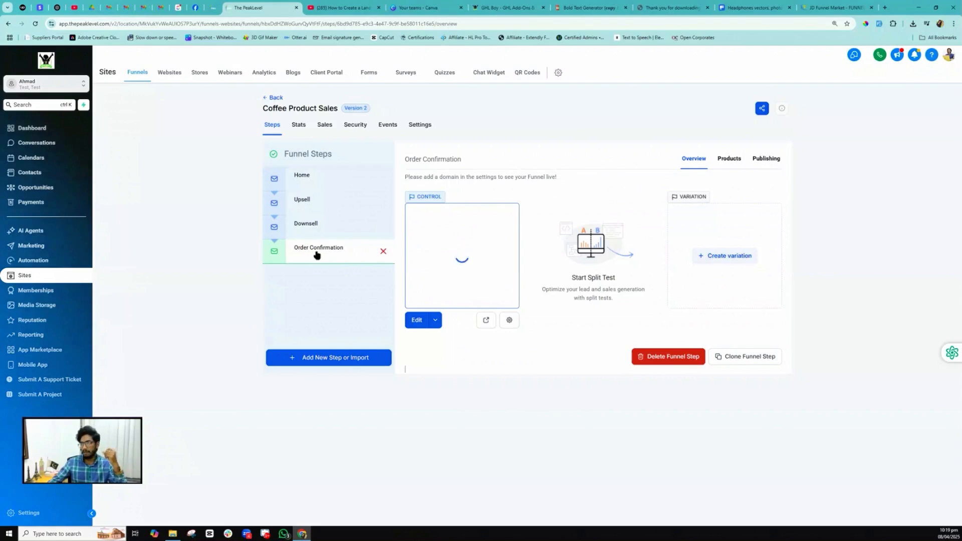
- Edit the Home step's page in the page builder in a new tab
{"action": "left_click", "coordinate": [315, 176]}
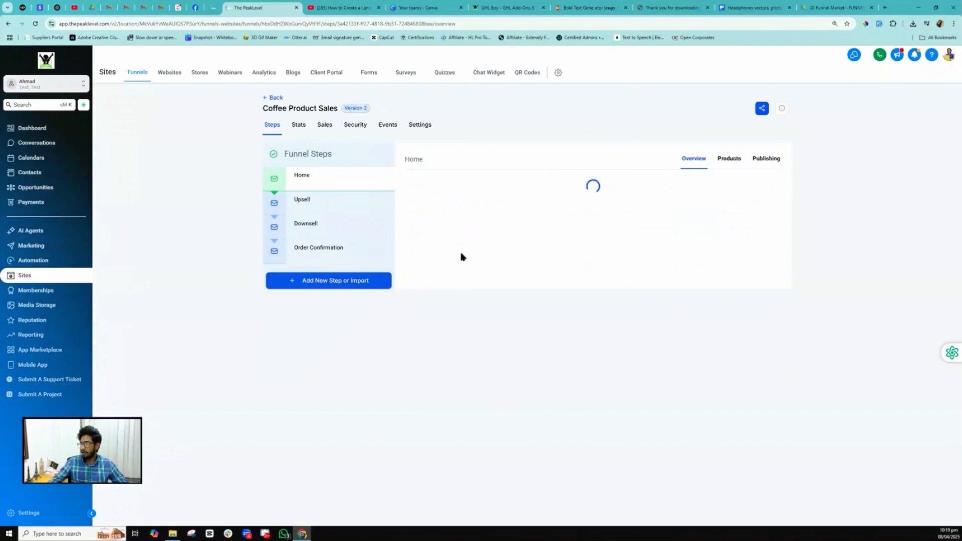
{"action": "left_click", "coordinate": [439, 320]}
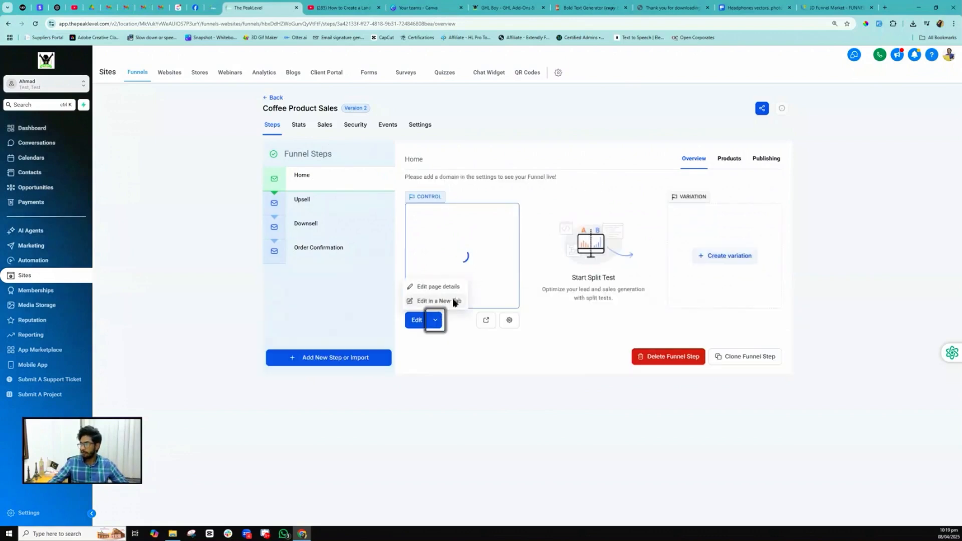
{"action": "left_click", "coordinate": [453, 301]}
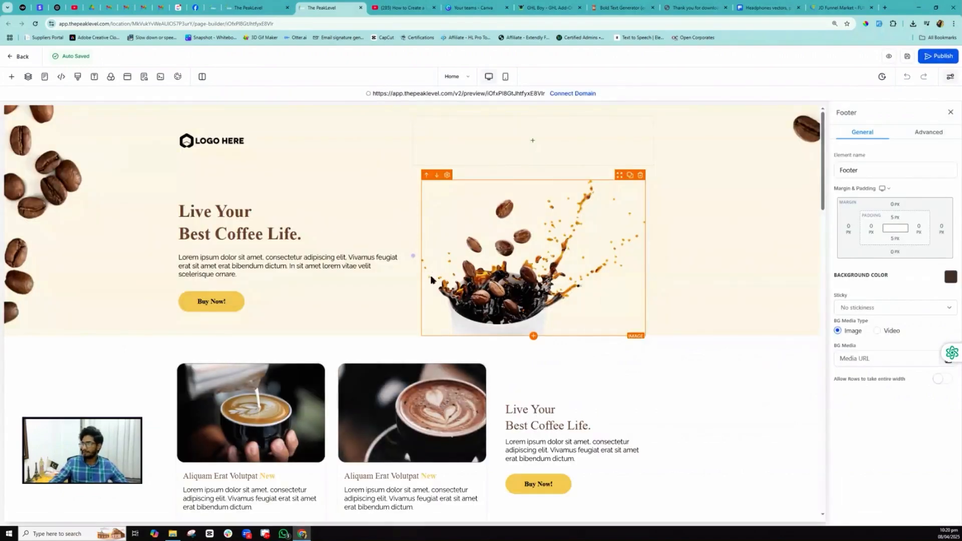
{"action": "scroll", "coordinate": [351, 251], "scroll_direction": "down", "scroll_amount": 2}
- Select the hero's Buy Now button and bring up its two-step order popup
{"action": "left_click", "coordinate": [210, 189]}
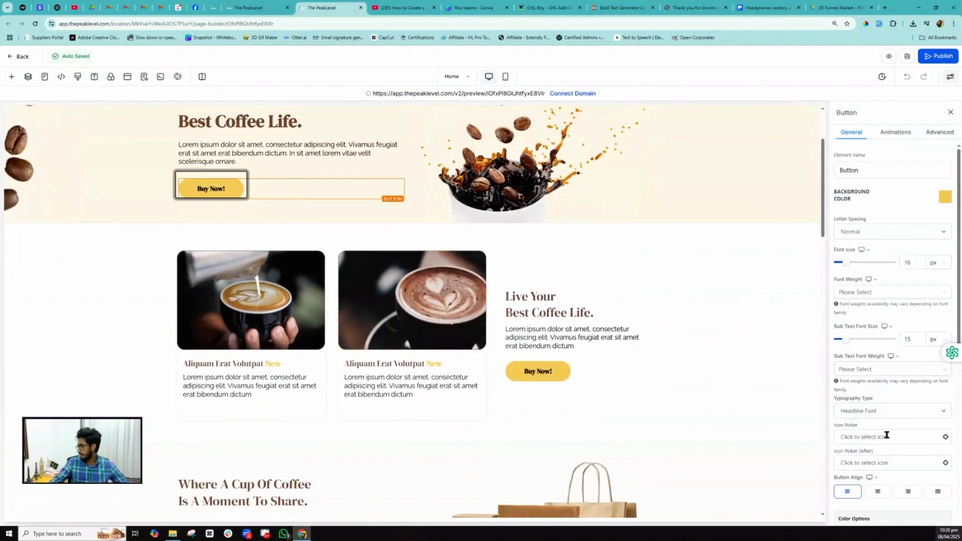
{"action": "scroll", "coordinate": [885, 435], "scroll_direction": "down", "scroll_amount": 6}
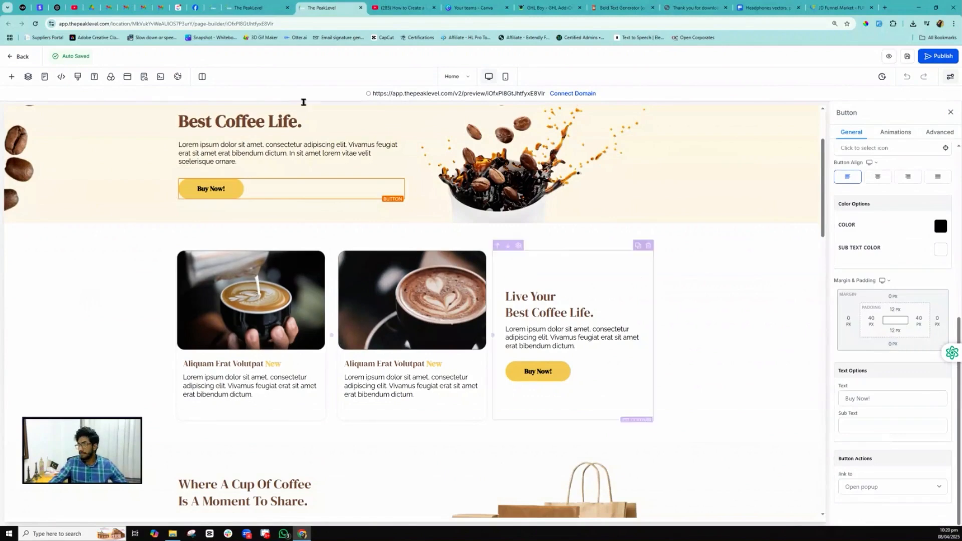
{"action": "left_click", "coordinate": [127, 77]}
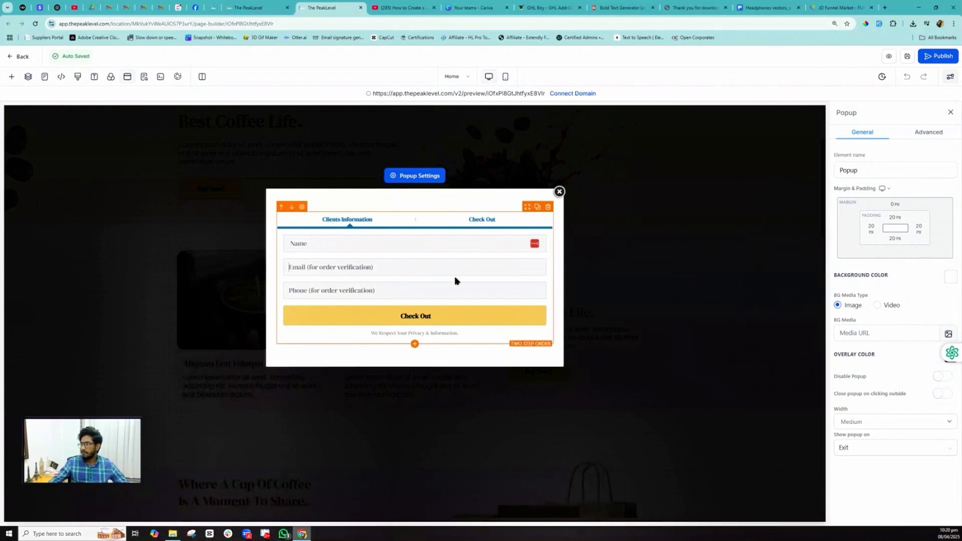
- Swap the popup's Two Step Order form for a 1 Step Order form and save the page
{"action": "left_click", "coordinate": [547, 208]}
{"action": "left_click", "coordinate": [413, 231]}
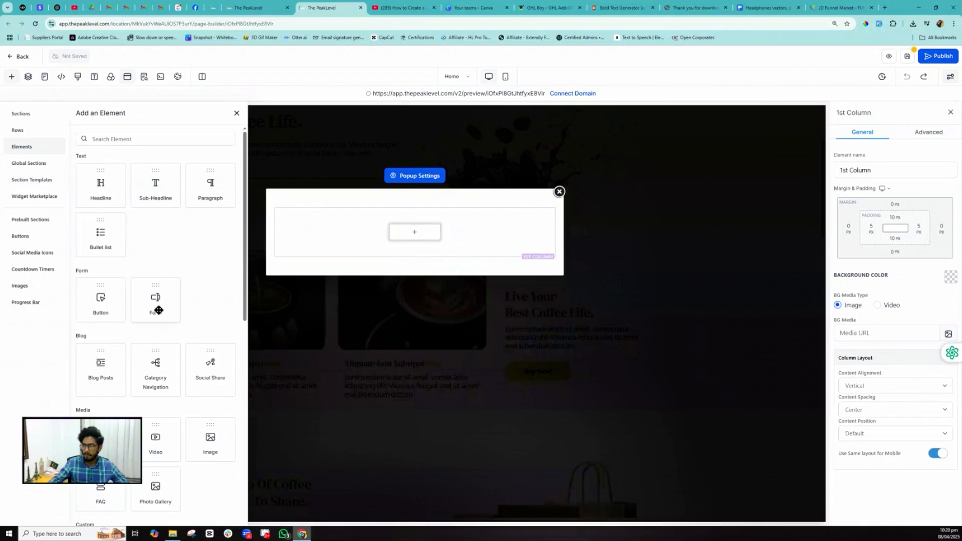
{"action": "scroll", "coordinate": [159, 310], "scroll_direction": "down", "scroll_amount": 10}
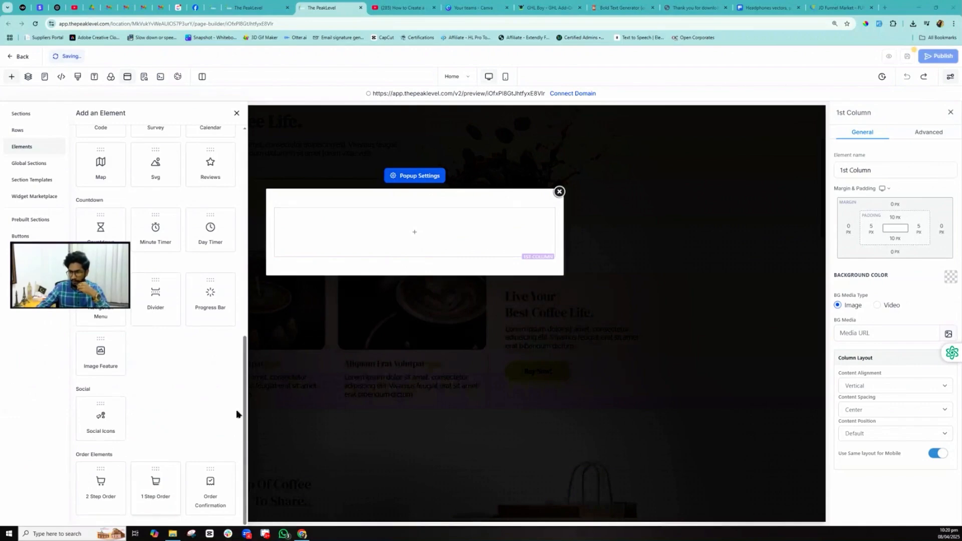
{"action": "left_click_drag", "start_coordinate": [236, 410], "coordinate": [309, 343]}
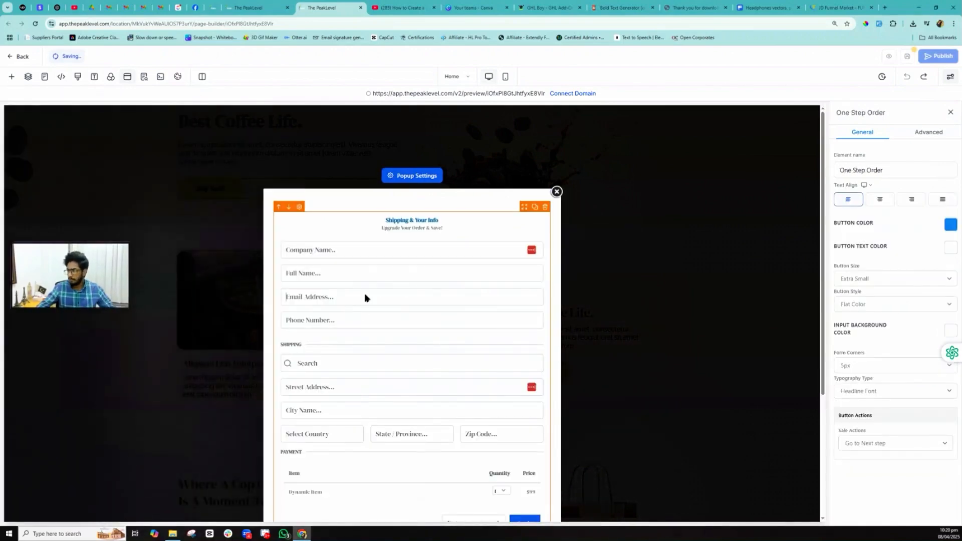
{"action": "scroll", "coordinate": [355, 349], "scroll_direction": "down", "scroll_amount": 4}
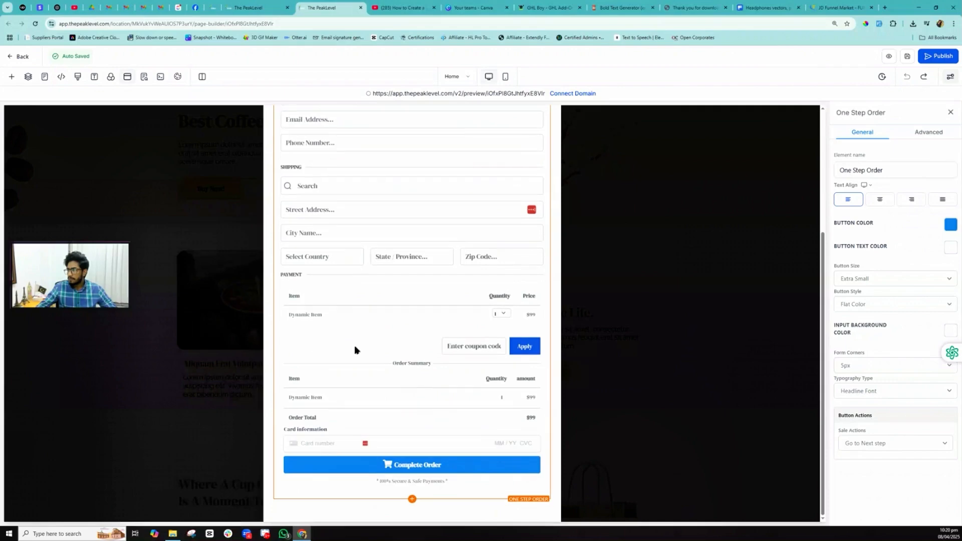
{"action": "scroll", "coordinate": [355, 349], "scroll_direction": "up", "scroll_amount": 4}
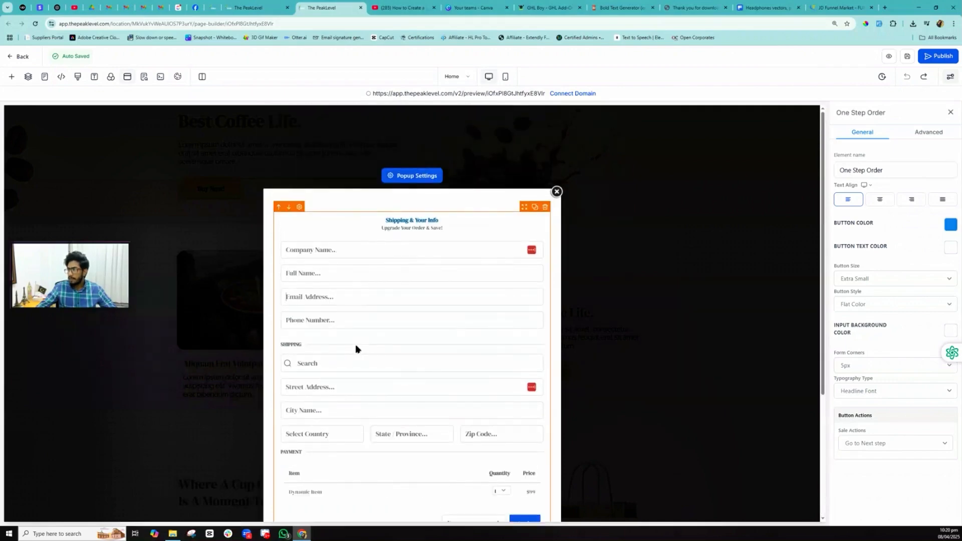
{"action": "scroll", "coordinate": [360, 331], "scroll_direction": "down", "scroll_amount": 4}
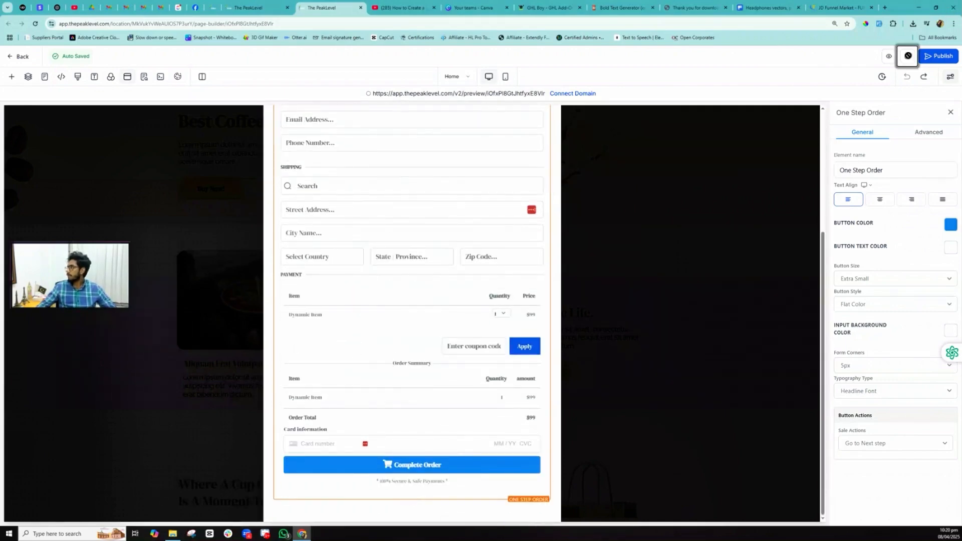
{"action": "left_click", "coordinate": [907, 55]}
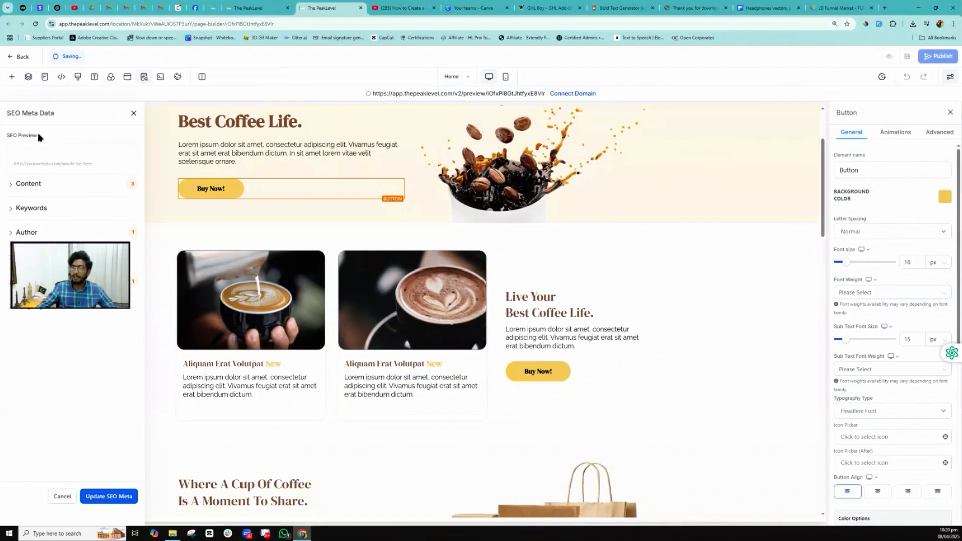
- Switch to the Upsell page and add a full-width section with a one-column row
{"action": "left_click", "coordinate": [45, 78]}
{"action": "left_click", "coordinate": [32, 163]}
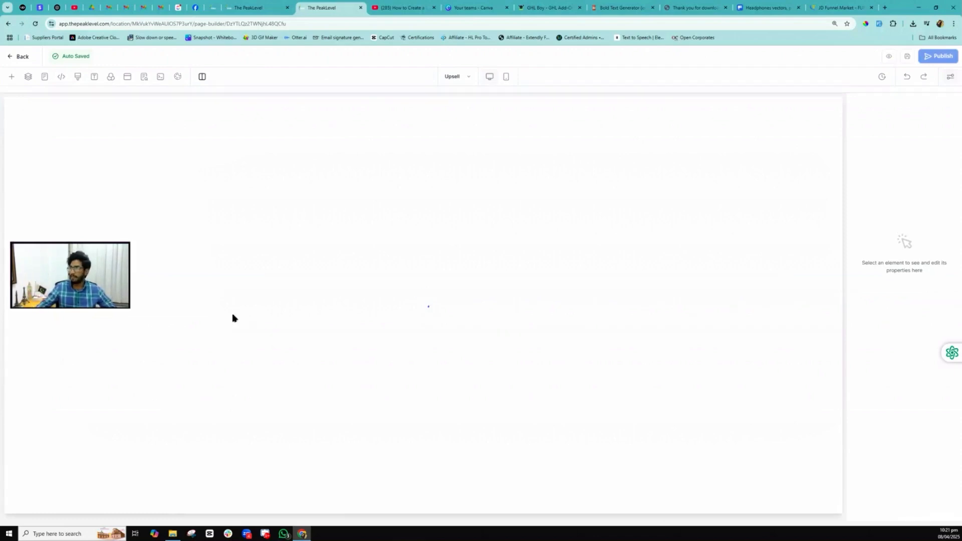
{"action": "left_click", "coordinate": [119, 163]}
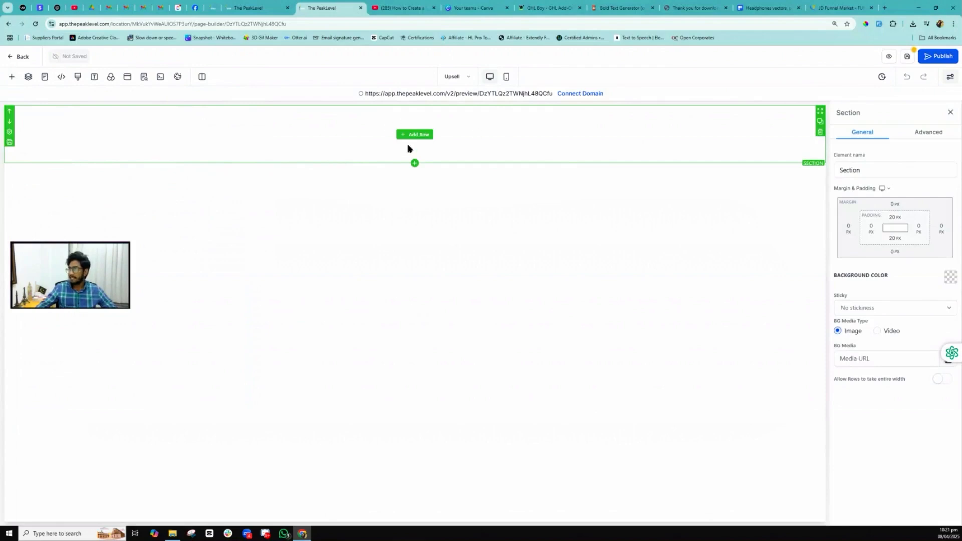
{"action": "left_click", "coordinate": [415, 135]}
{"action": "left_click", "coordinate": [117, 154]}
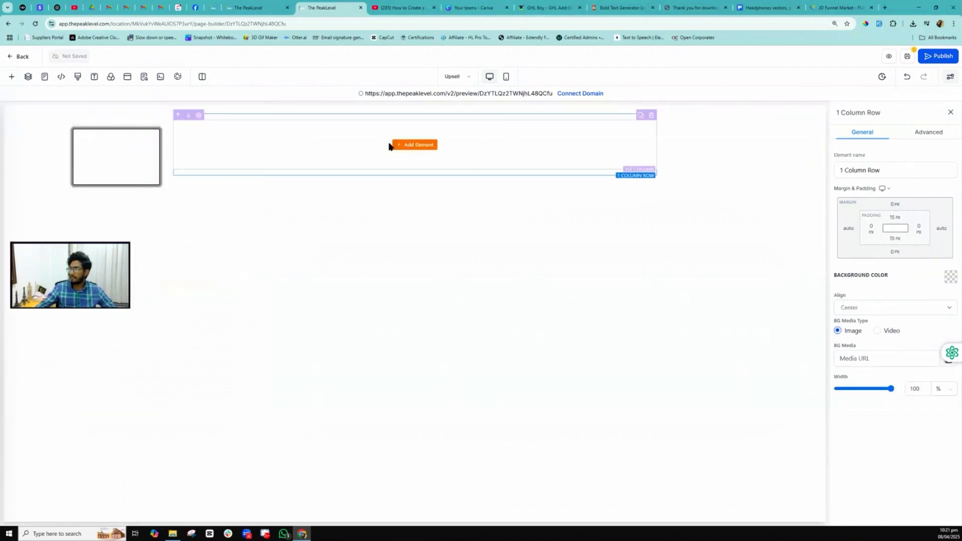
- Add an Image element to the column, found by searching 'image'
{"action": "left_click", "coordinate": [414, 146]}
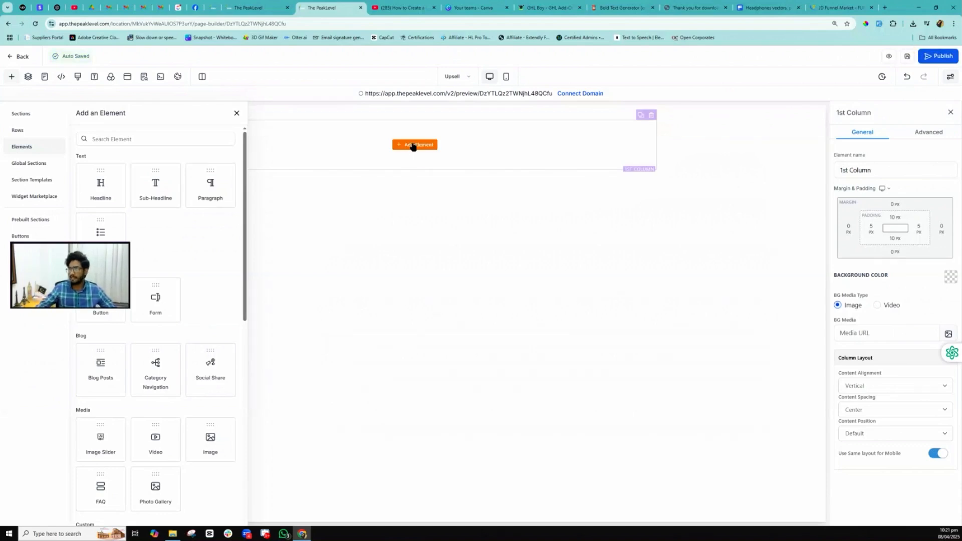
{"action": "left_click", "coordinate": [131, 140]}
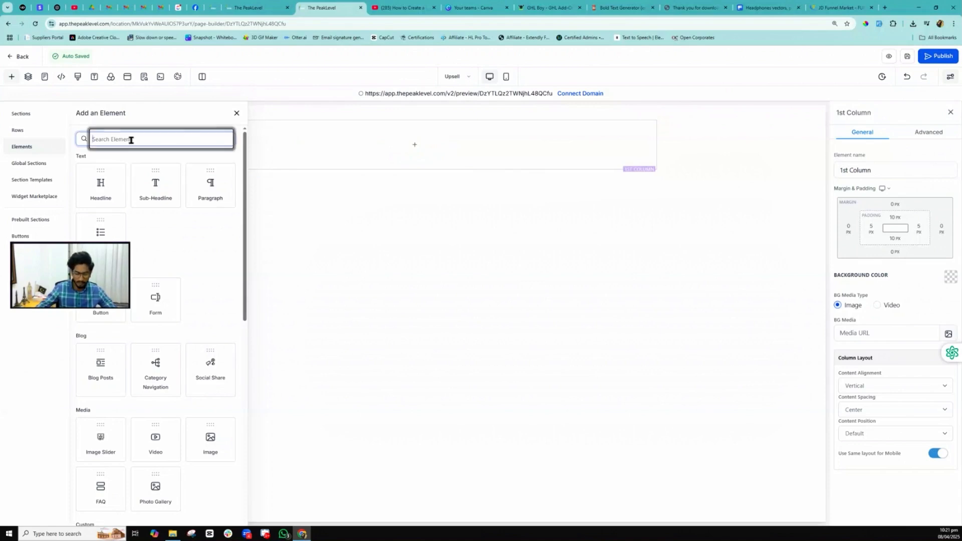
{"action": "type", "text": "i"}
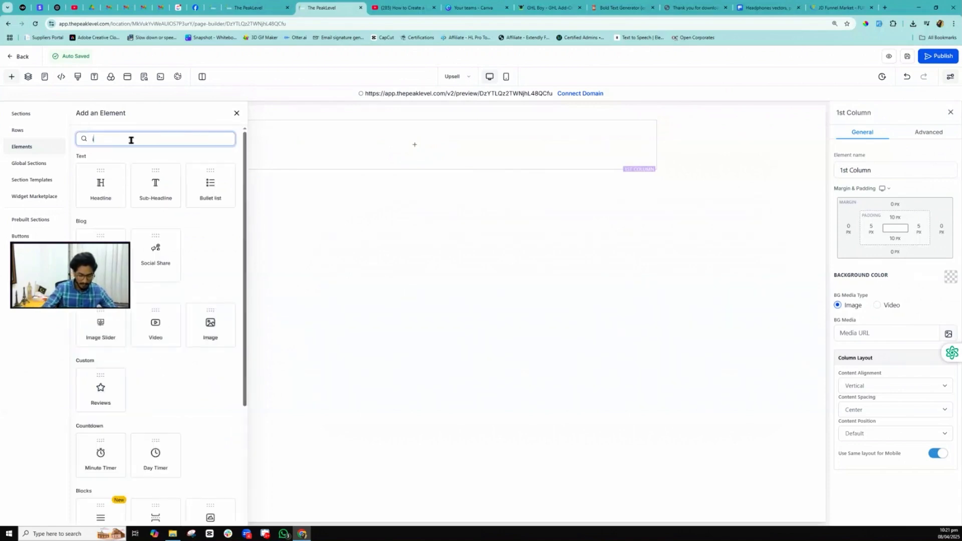
{"action": "type", "text": "mage"}
{"action": "left_click", "coordinate": [155, 200]}
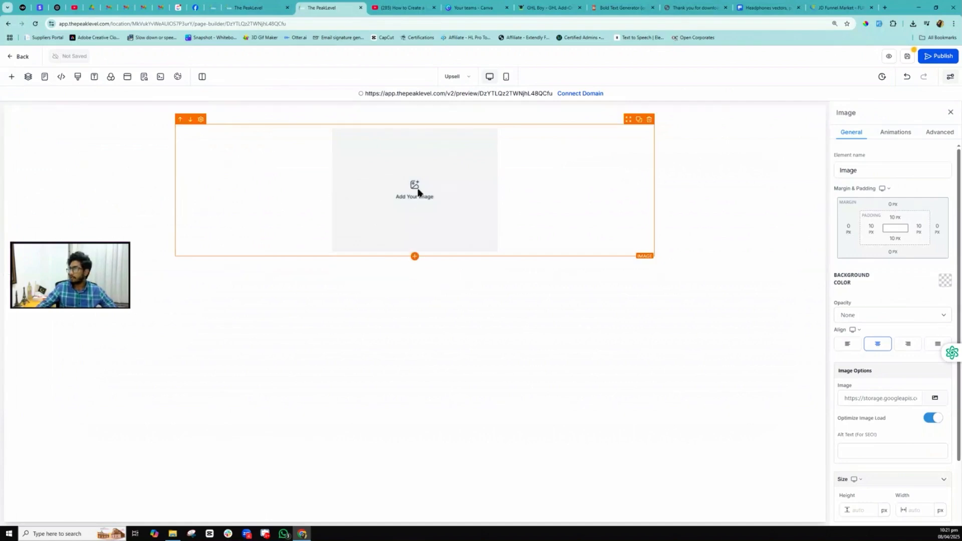
{"action": "scroll", "coordinate": [858, 373], "scroll_direction": "down", "scroll_amount": 2}
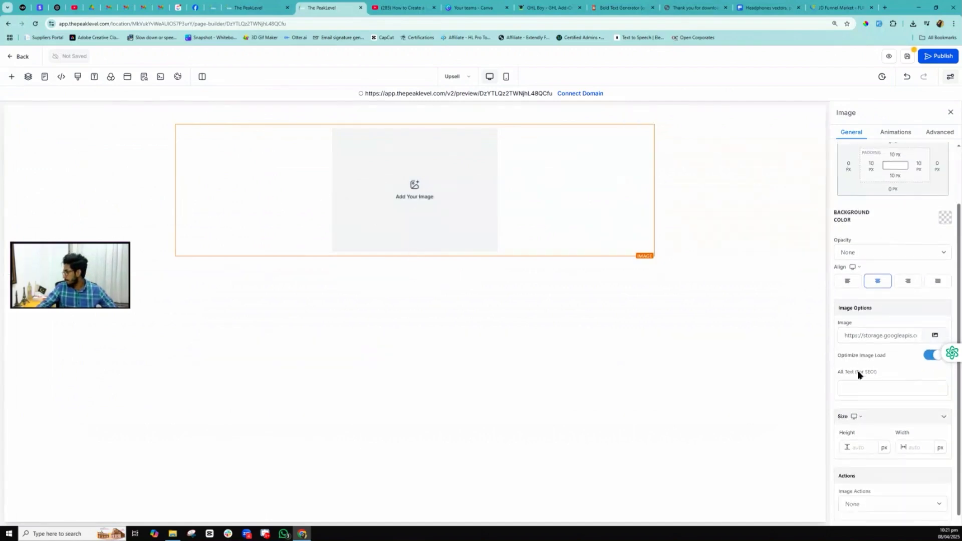
- Fill the image with the headphone picture from Media Storage at 250 px height
{"action": "left_click", "coordinate": [934, 318]}
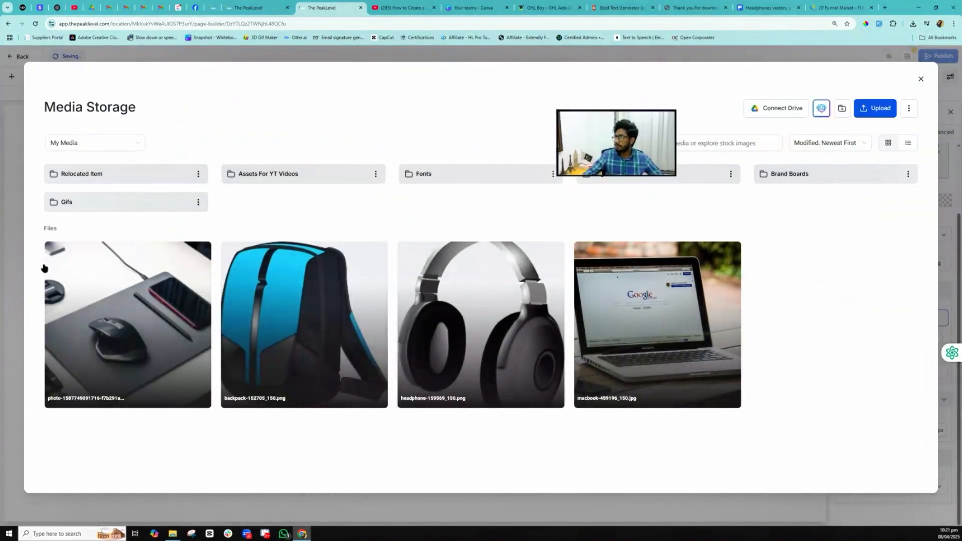
{"action": "left_click", "coordinate": [477, 350]}
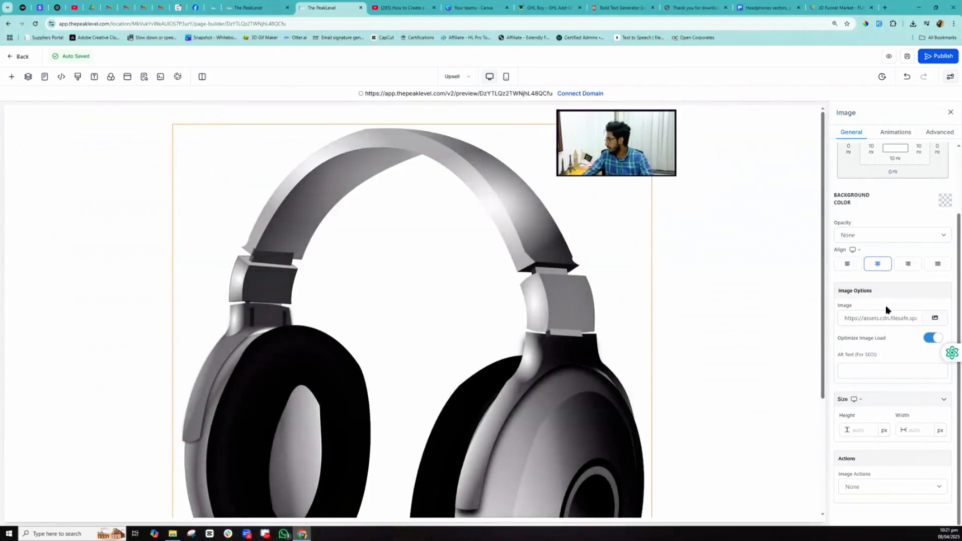
{"action": "left_click", "coordinate": [873, 430]}
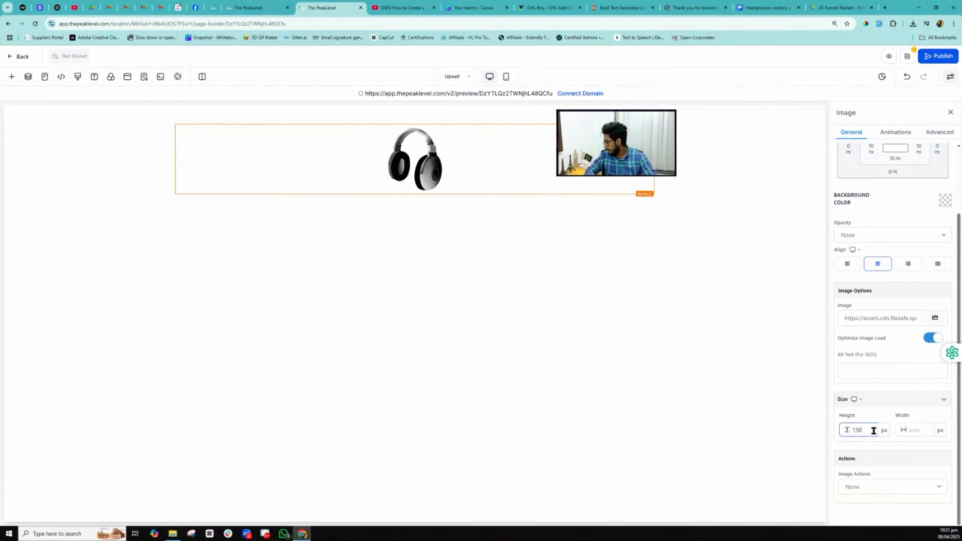
{"action": "type", "text": "25"}
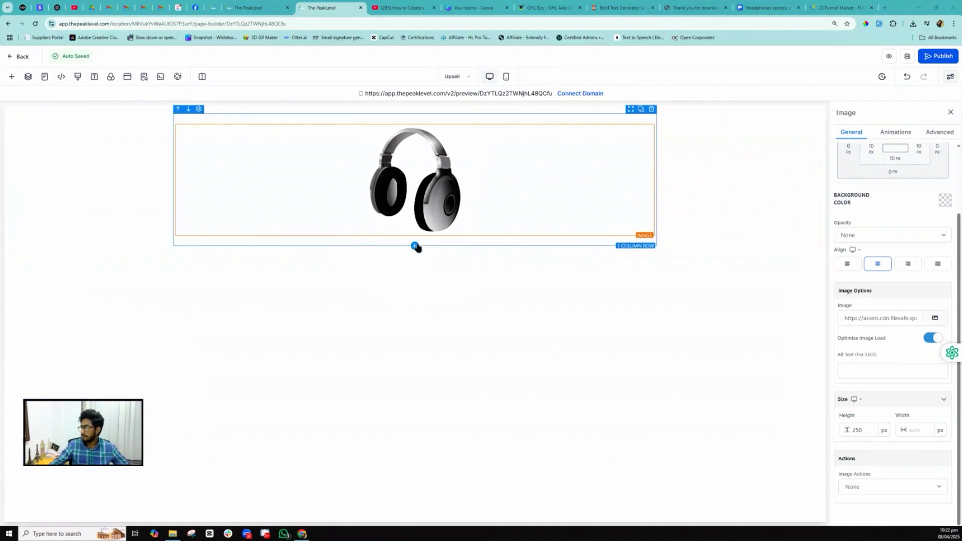
- Add a two-column row below the image with a button in the left column
{"action": "left_click", "coordinate": [414, 246]}
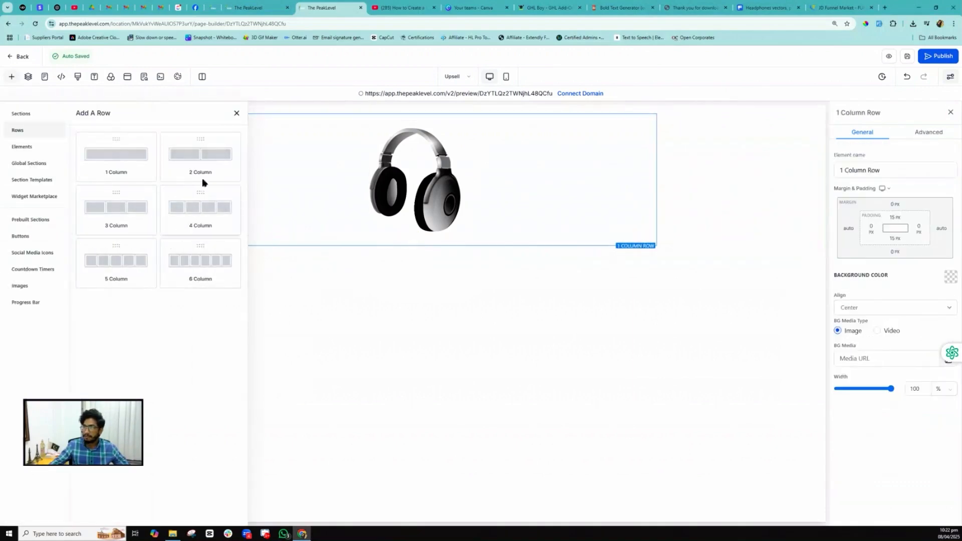
{"action": "left_click", "coordinate": [203, 156]}
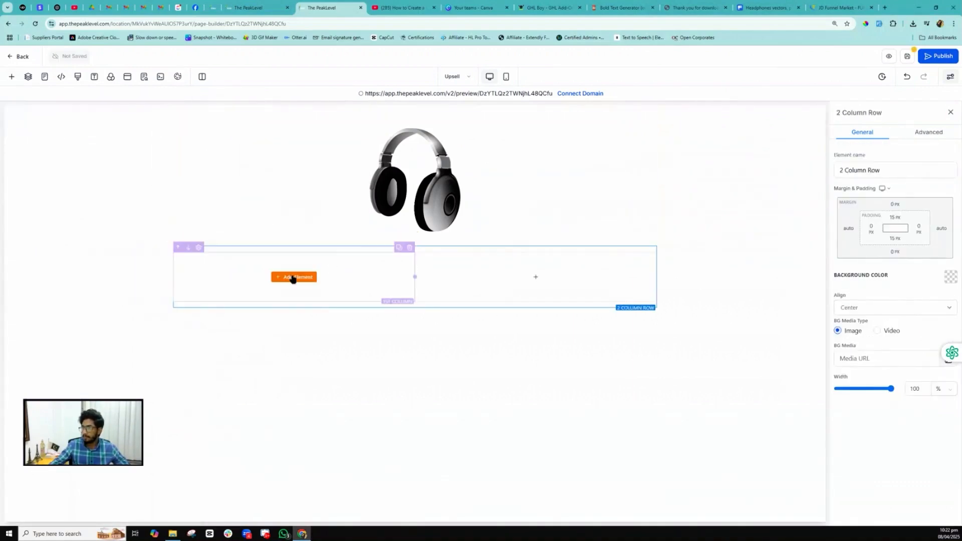
{"action": "left_click", "coordinate": [293, 277]}
{"action": "left_click", "coordinate": [113, 138]}
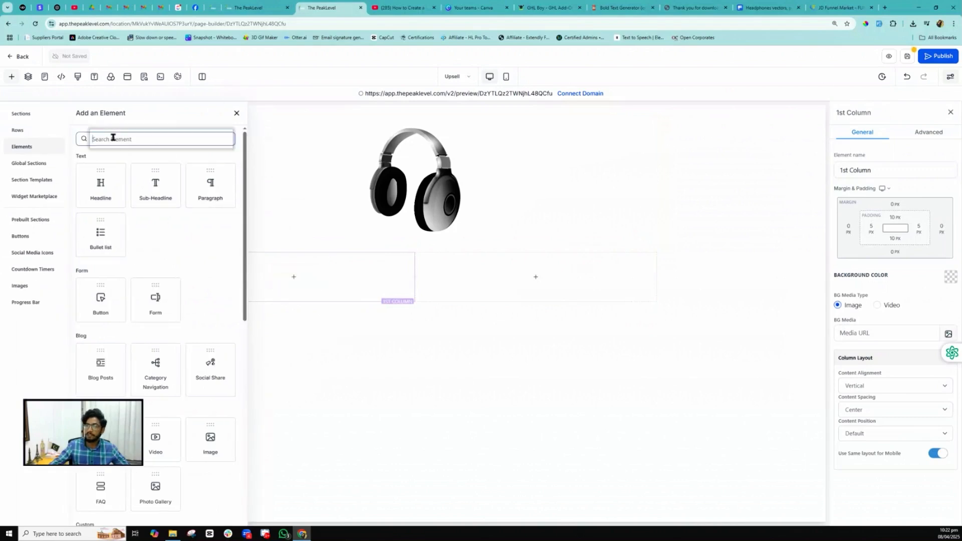
{"action": "type", "text": "butt"}
{"action": "left_click_drag", "start_coordinate": [100, 195], "coordinate": [294, 277]}
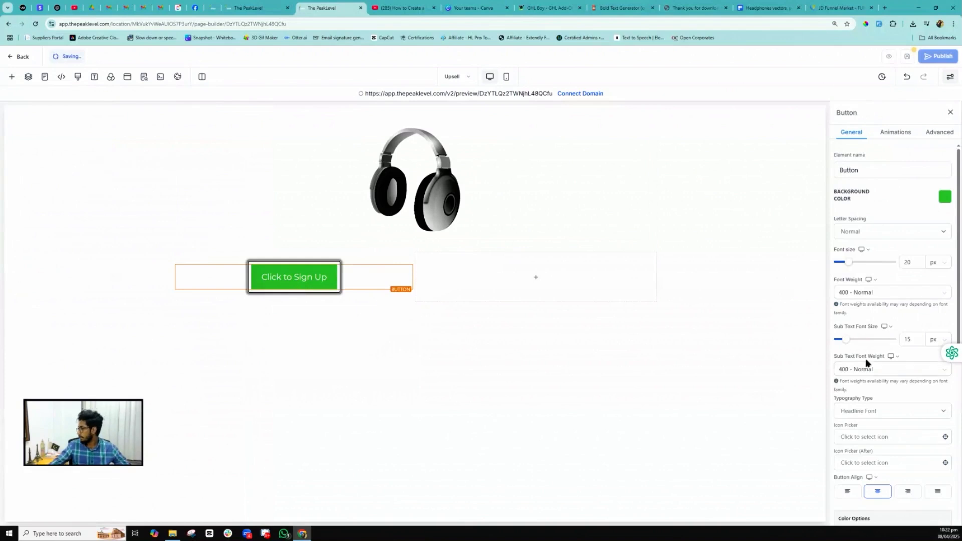
- Label the button 'Add Headphone for $100' and duplicate it
{"action": "scroll", "coordinate": [868, 365], "scroll_direction": "down", "scroll_amount": 6}
{"action": "triple_click", "coordinate": [864, 397]}
{"action": "type", "text": "Add"}
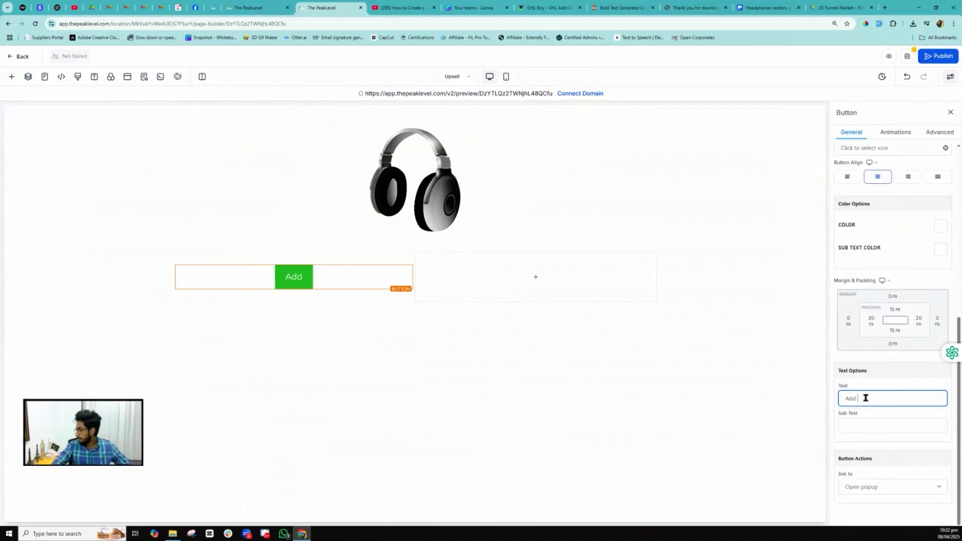
{"action": "type", "text": " Headphone for $"}
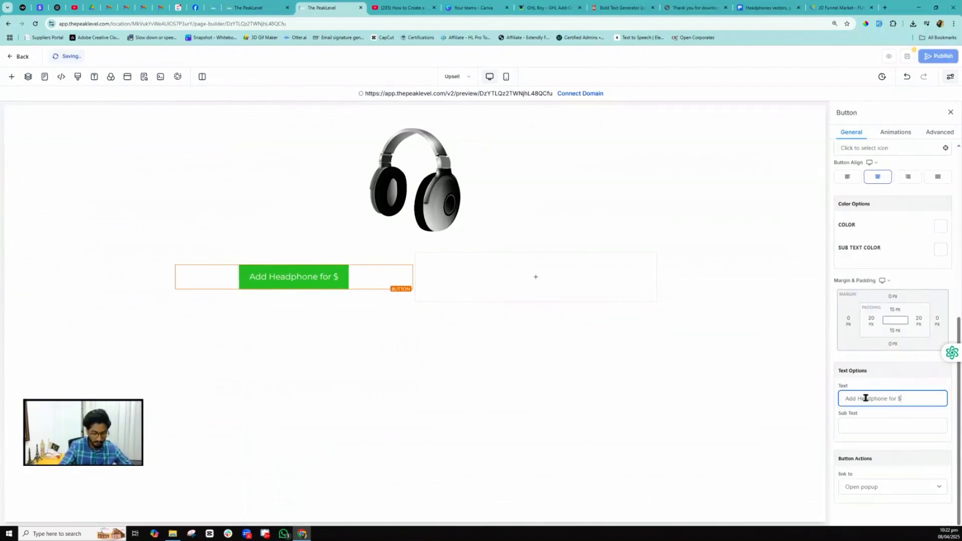
{"action": "type", "text": "100"}
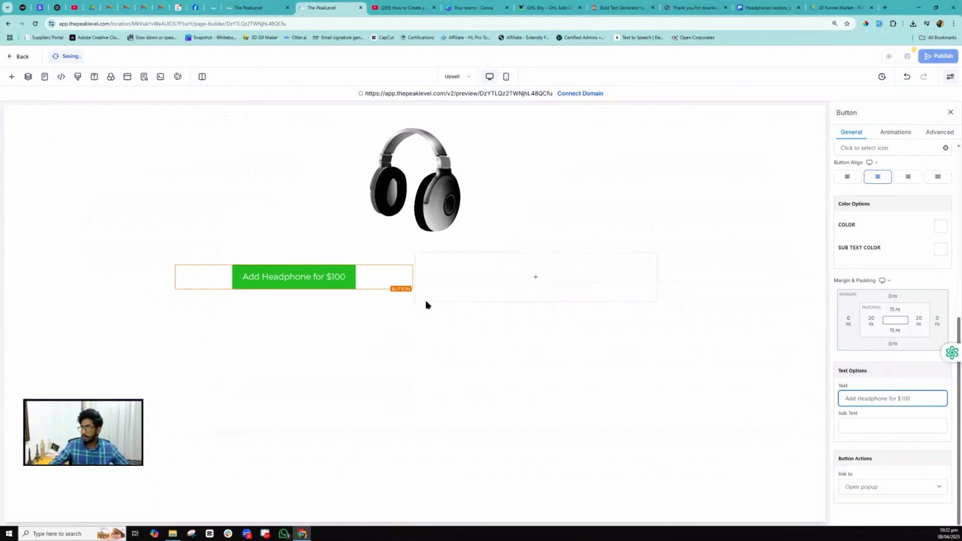
{"action": "left_click", "coordinate": [295, 286]}
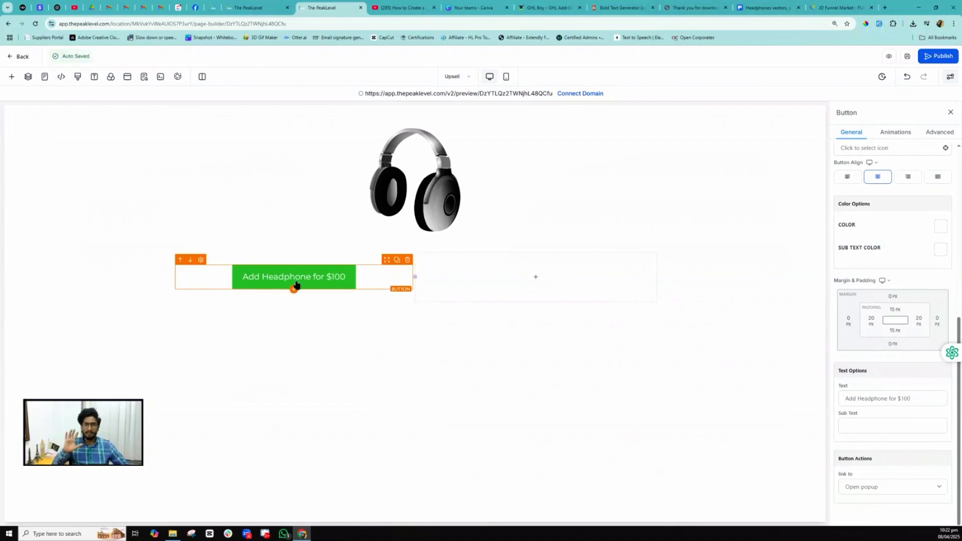
{"action": "left_click", "coordinate": [396, 260]}
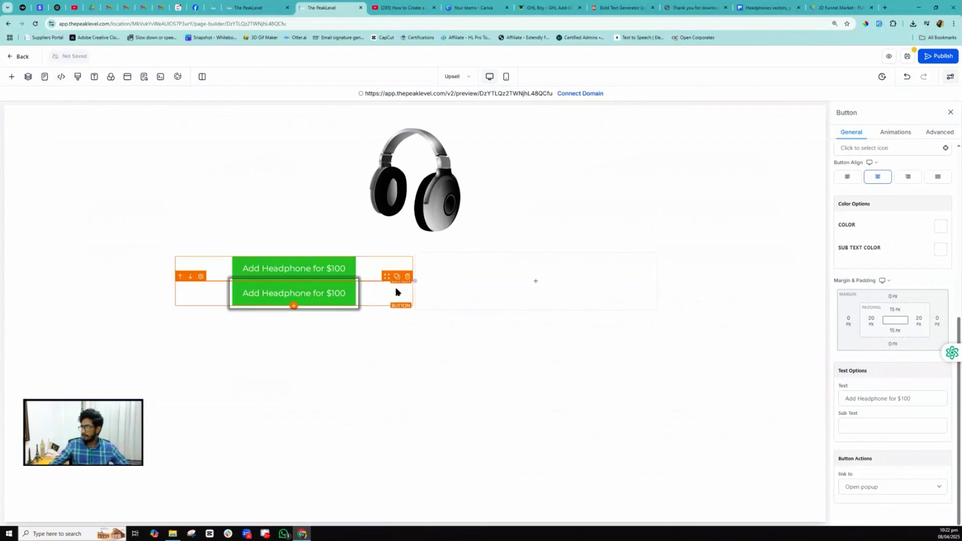
- Move the copy to the right column, relabel it 'Not Interested', and save the page
{"action": "left_click", "coordinate": [510, 276]}
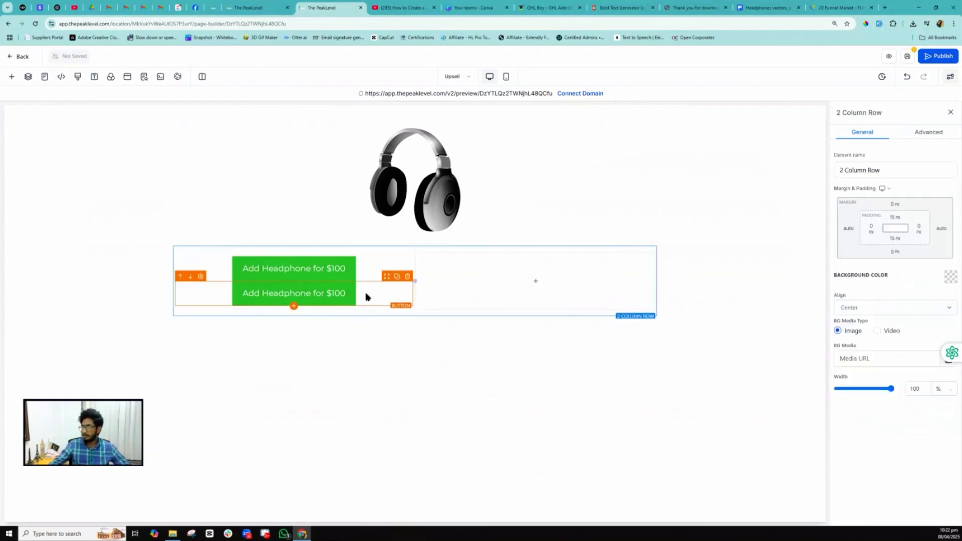
{"action": "left_click_drag", "start_coordinate": [386, 276], "coordinate": [505, 275]}
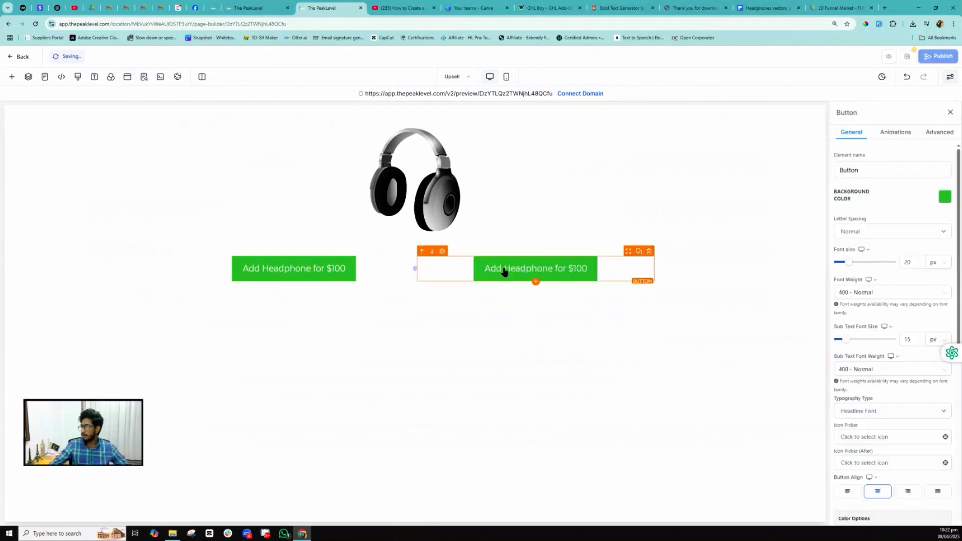
{"action": "left_click", "coordinate": [504, 274]}
{"action": "scroll", "coordinate": [848, 497], "scroll_direction": "down", "scroll_amount": 6}
{"action": "left_click", "coordinate": [875, 396]}
{"action": "key", "text": "ctrl+a"}
{"action": "type", "text": "No"}
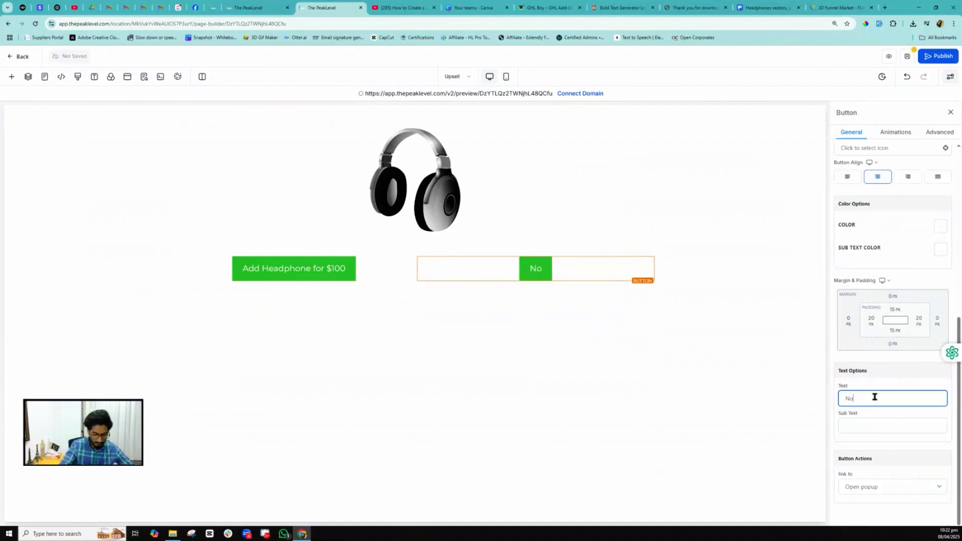
{"action": "type", "text": "t Interested"}
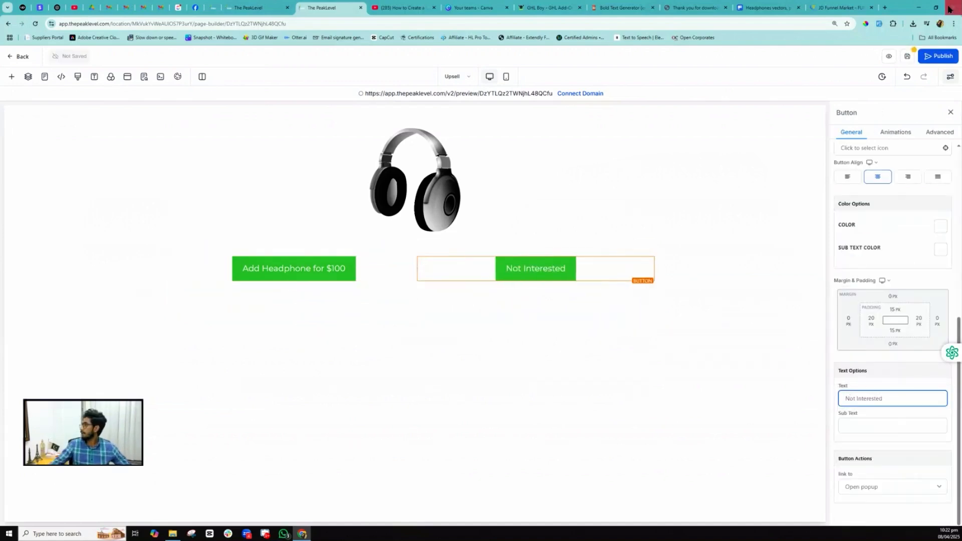
{"action": "left_click", "coordinate": [908, 58]}
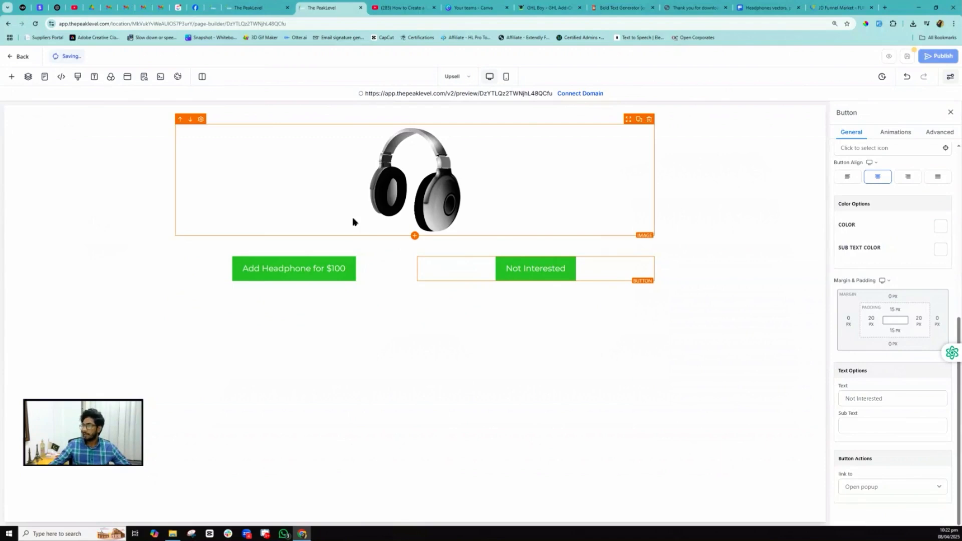
{"action": "left_click", "coordinate": [44, 76]}
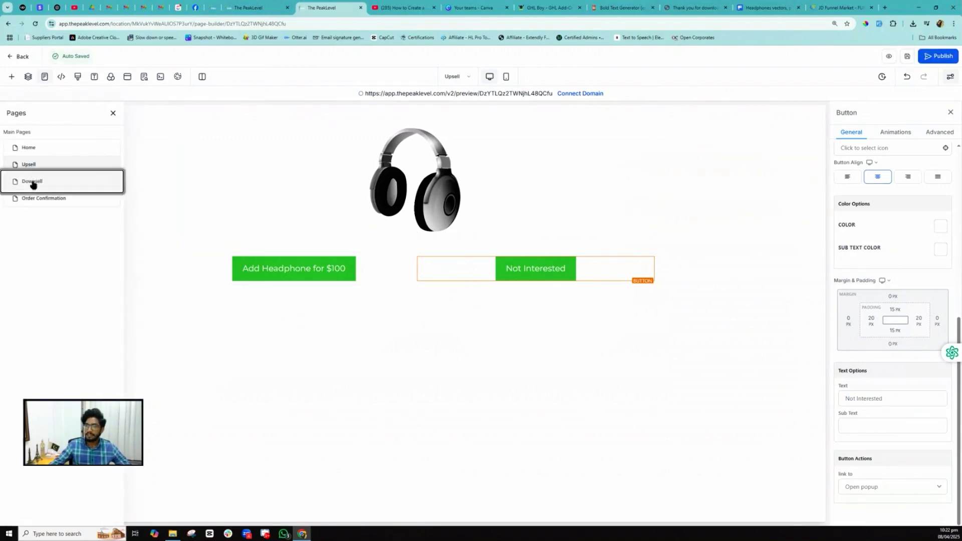
- On the Downsell page, add a full-width section with a one-column row holding an Image element
{"action": "left_click", "coordinate": [32, 182]}
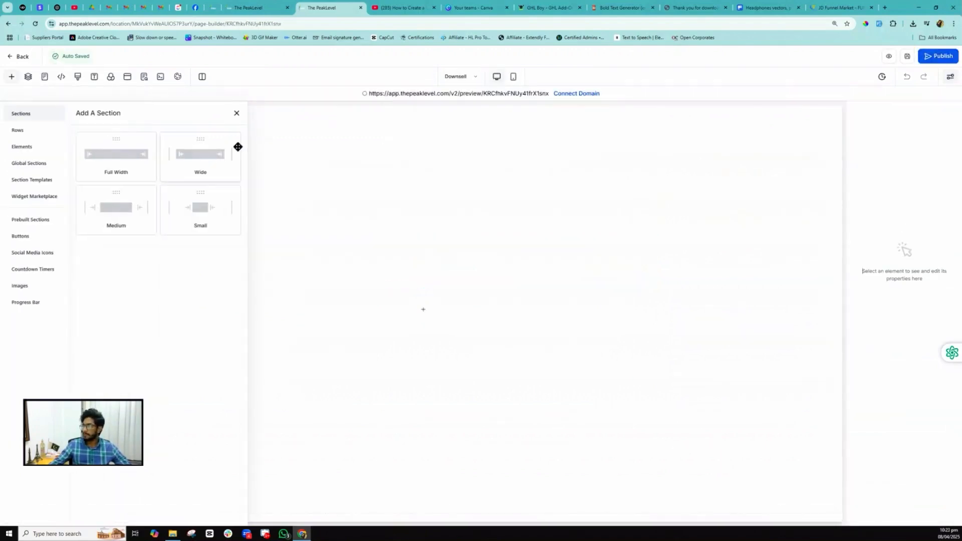
{"action": "left_click_drag", "start_coordinate": [122, 165], "coordinate": [286, 181]}
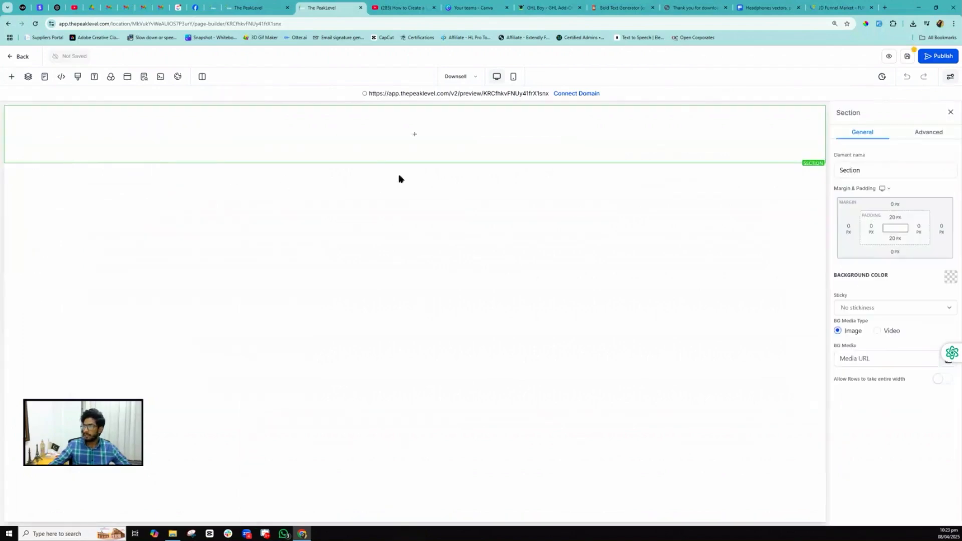
{"action": "left_click", "coordinate": [416, 136]}
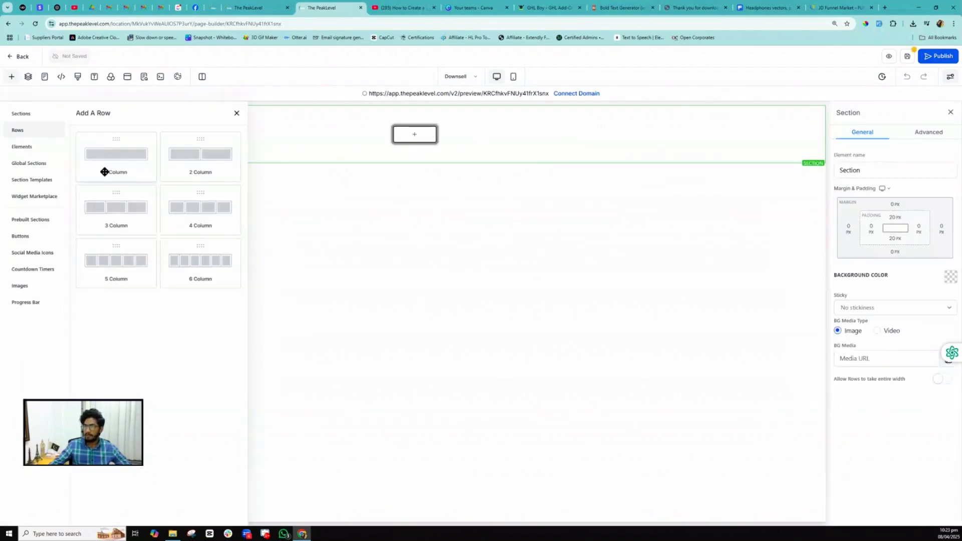
{"action": "left_click_drag", "start_coordinate": [116, 159], "coordinate": [428, 167]}
{"action": "left_click", "coordinate": [419, 146]}
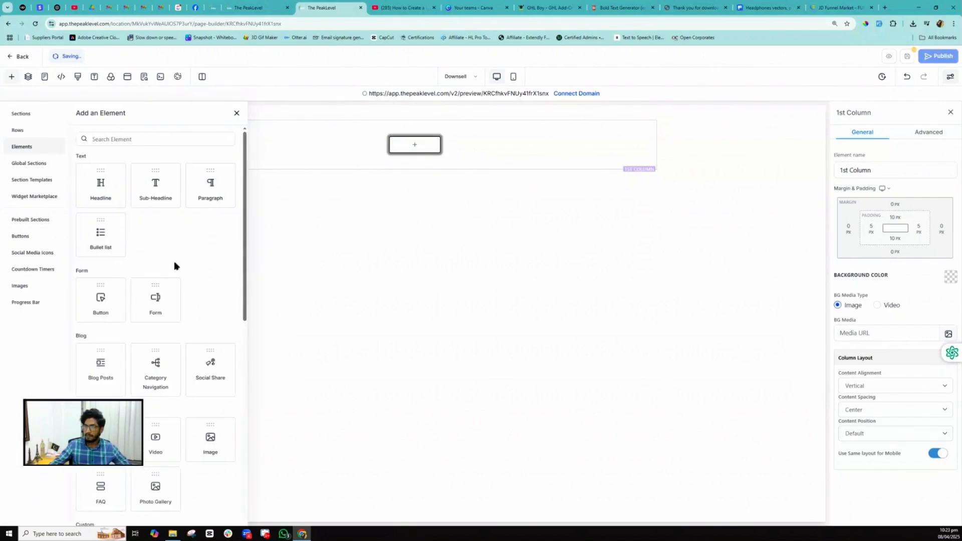
{"action": "left_click_drag", "start_coordinate": [217, 438], "coordinate": [414, 145]}
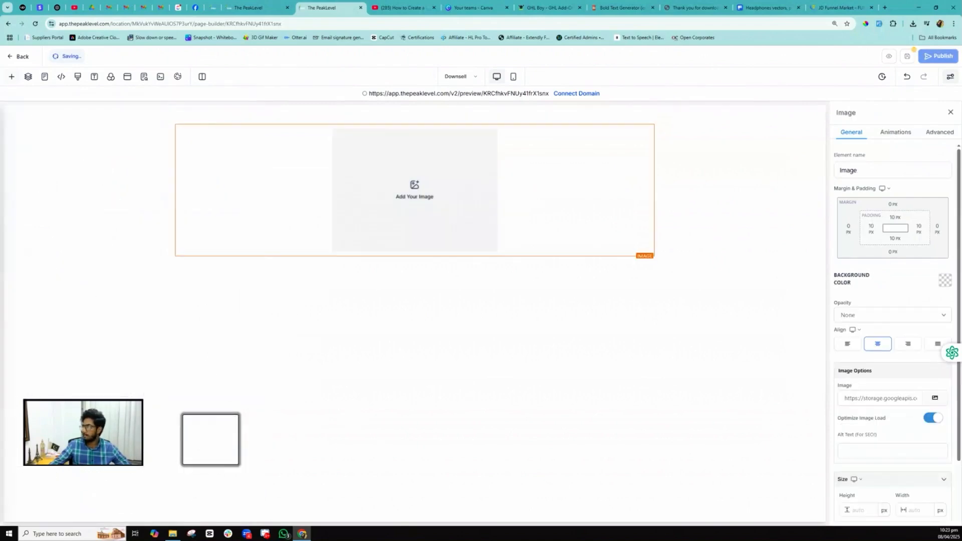
- Fill the image with the blue backpack picture at 250 px height
{"action": "left_click", "coordinate": [934, 397]}
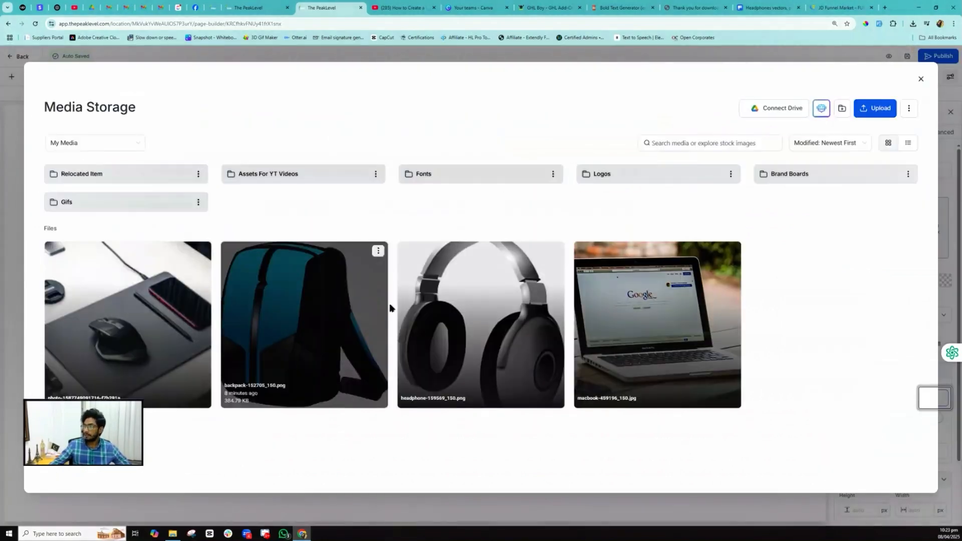
{"action": "left_click", "coordinate": [295, 314]}
{"action": "double_click", "coordinate": [296, 314]}
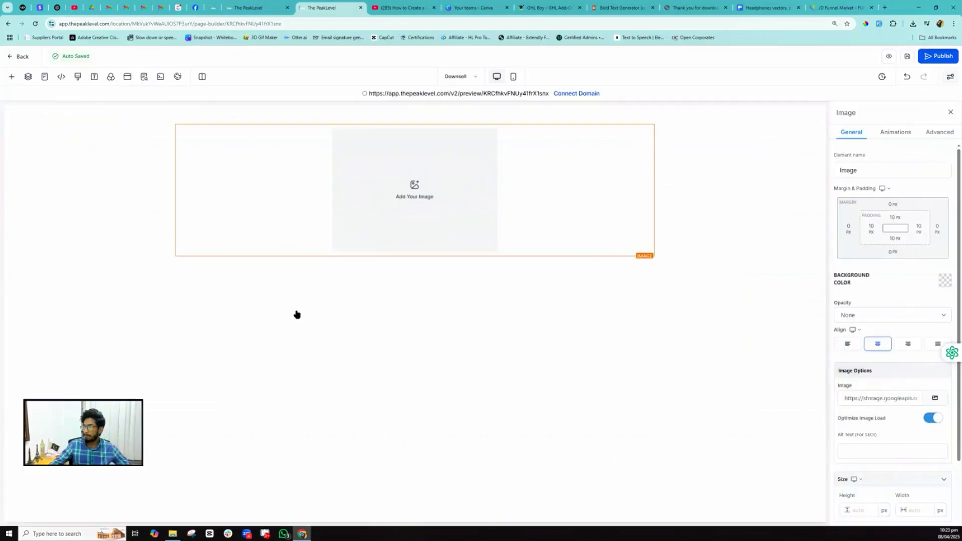
{"action": "scroll", "coordinate": [857, 400], "scroll_direction": "down", "scroll_amount": 2}
{"action": "left_click", "coordinate": [861, 431]}
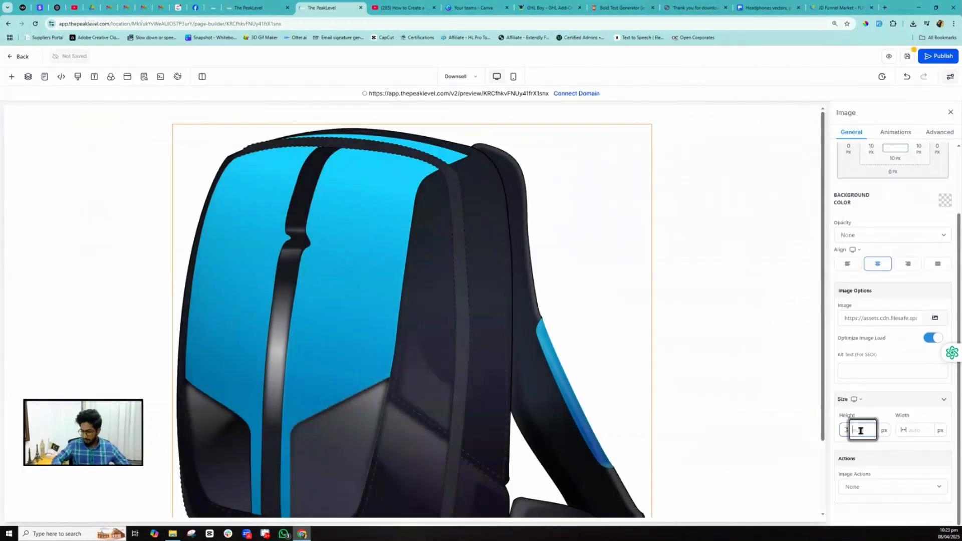
{"action": "type", "text": "250"}
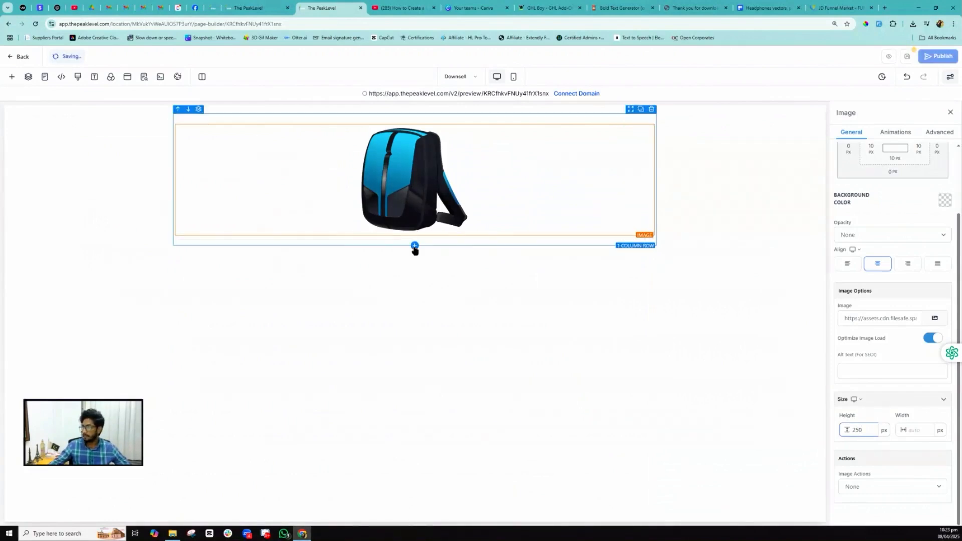
- Add a two-column row under the backpack image with a button in its left column
{"action": "left_click", "coordinate": [415, 247]}
{"action": "left_click", "coordinate": [202, 156]}
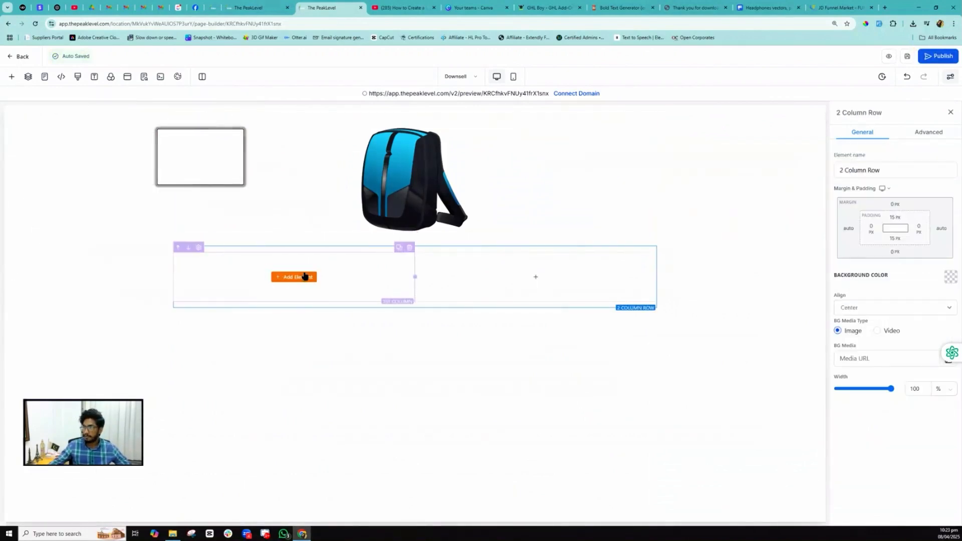
{"action": "left_click", "coordinate": [304, 277]}
{"action": "left_click", "coordinate": [126, 137]}
{"action": "type", "text": "b"}
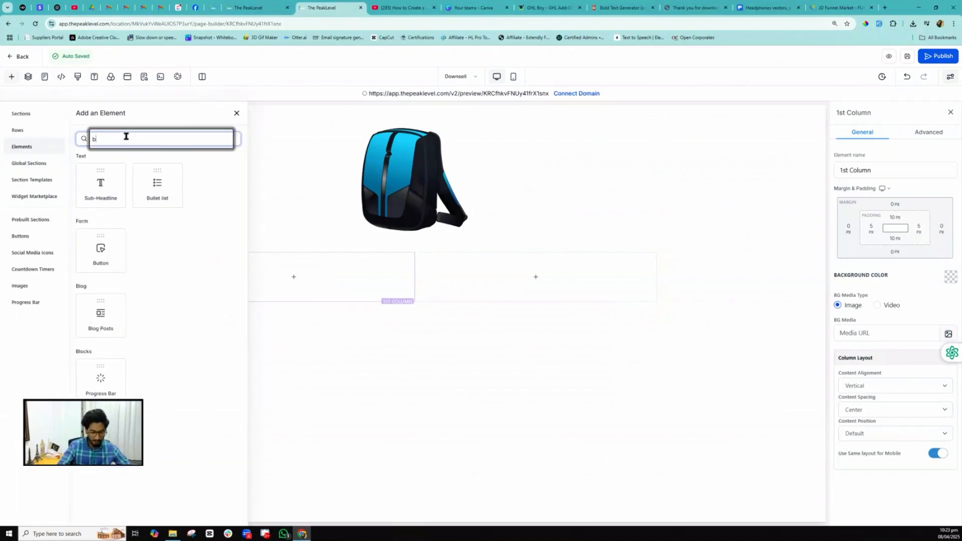
{"action": "left_click", "coordinate": [101, 194]}
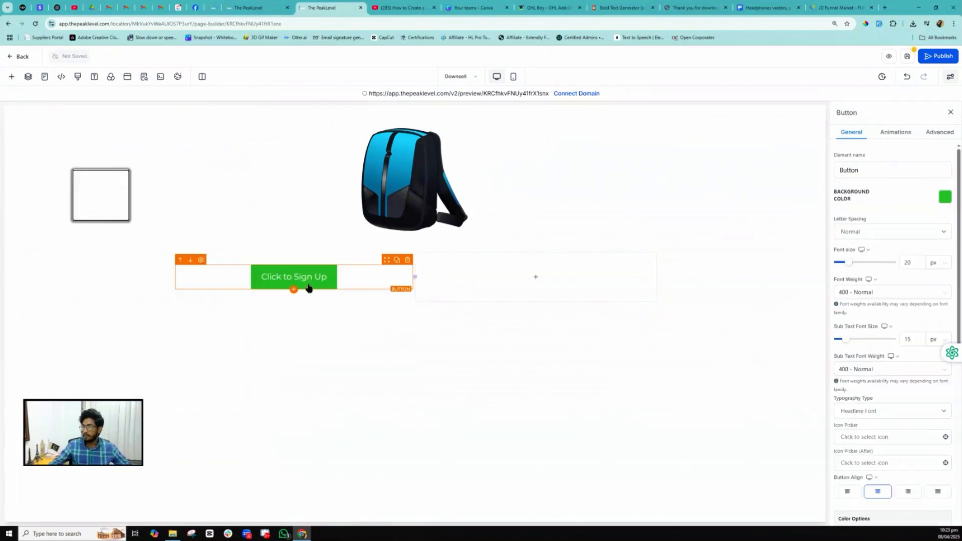
{"action": "left_click", "coordinate": [308, 288]}
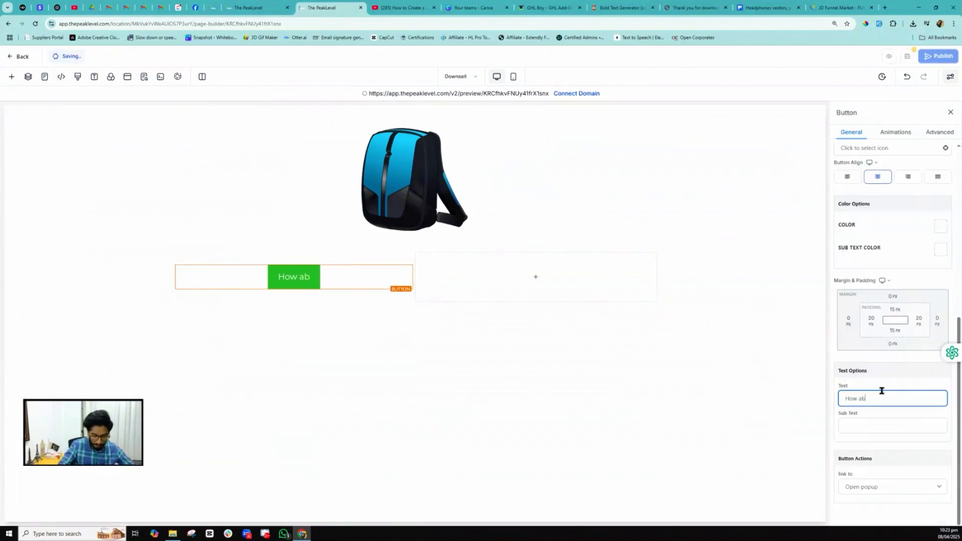
{"action": "type", "text": "out a bag for "}
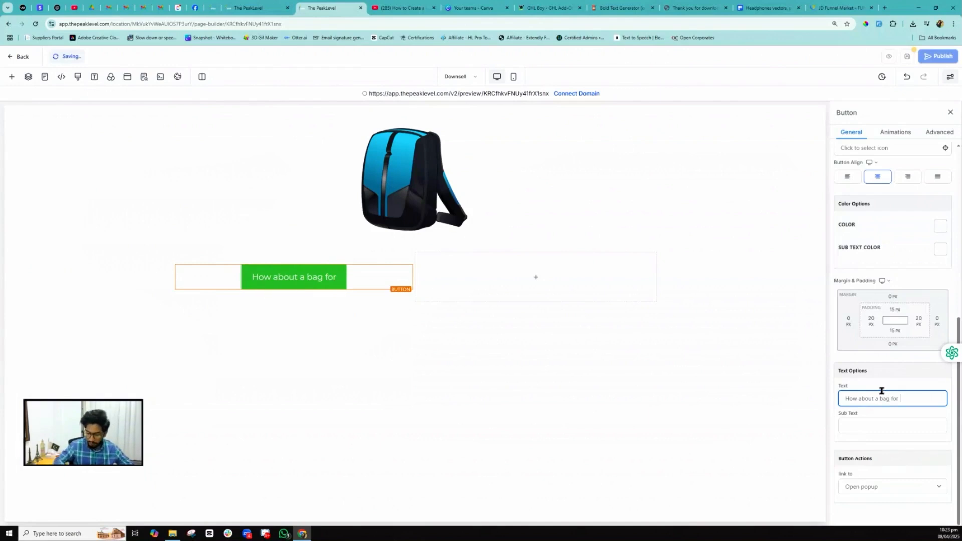
{"action": "type", "text": "$50"}
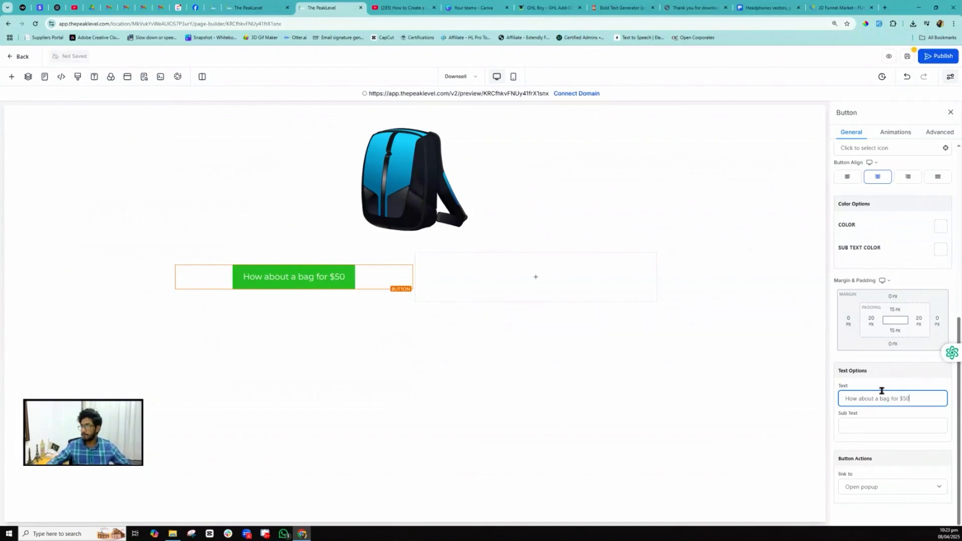
- Relabel the bag offer button 'Yes! Add a bag' and save the Downsell page
{"action": "left_click", "coordinate": [313, 276]}
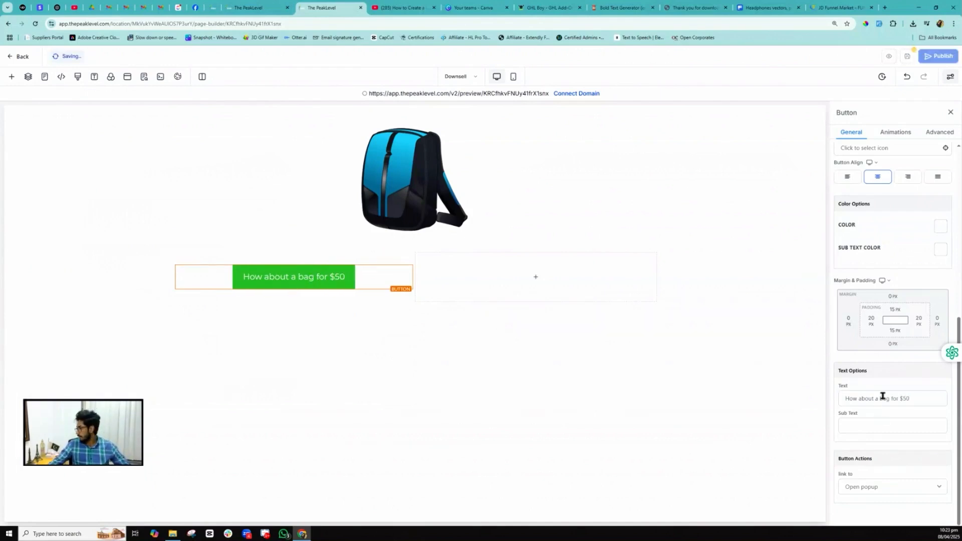
{"action": "triple_click", "coordinate": [882, 396]}
{"action": "type", "text": "Add To Ca"}
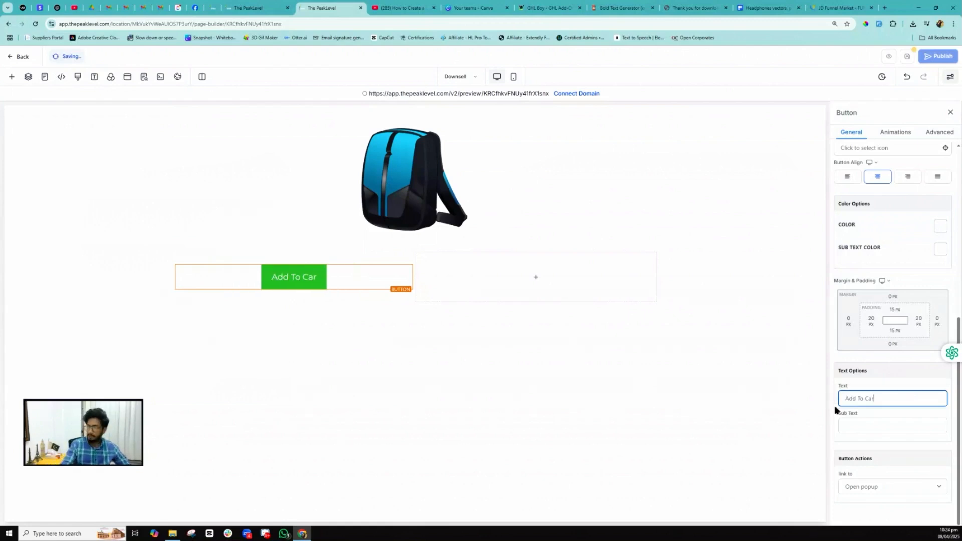
{"action": "type", "text": "r"}
{"action": "key", "text": "BackSpace"}
{"action": "key", "text": "BackSpace"}
{"action": "key", "text": "BackSpace"}
{"action": "key", "text": "BackSpace"}
{"action": "key", "text": "BackSpace"}
{"action": "key", "text": "BackSpace"}
{"action": "key", "text": "BackSpace"}
{"action": "key", "text": "BackSpace"}
{"action": "key", "text": "BackSpace"}
{"action": "key", "text": "BackSpace"}
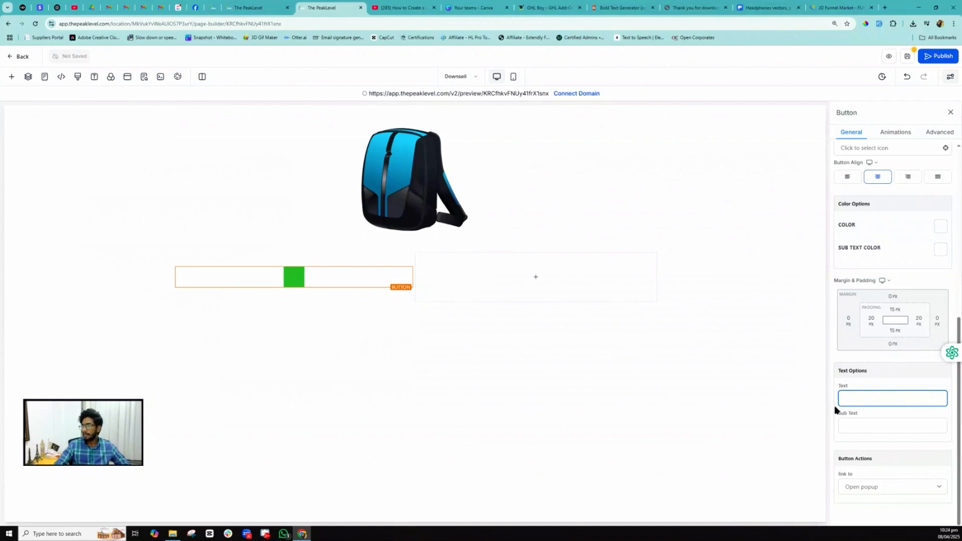
{"action": "key", "text": "ctrl+s"}
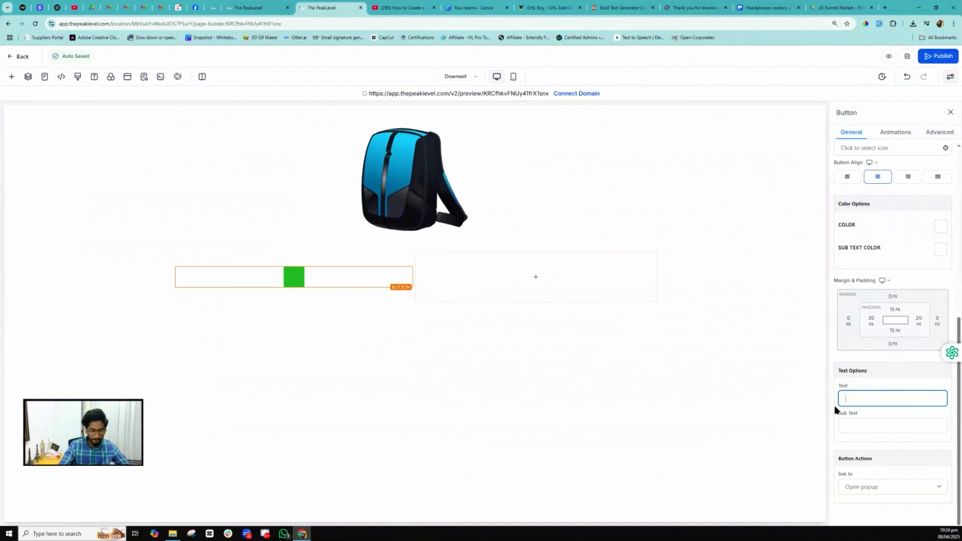
{"action": "type", "text": "Yes!"}
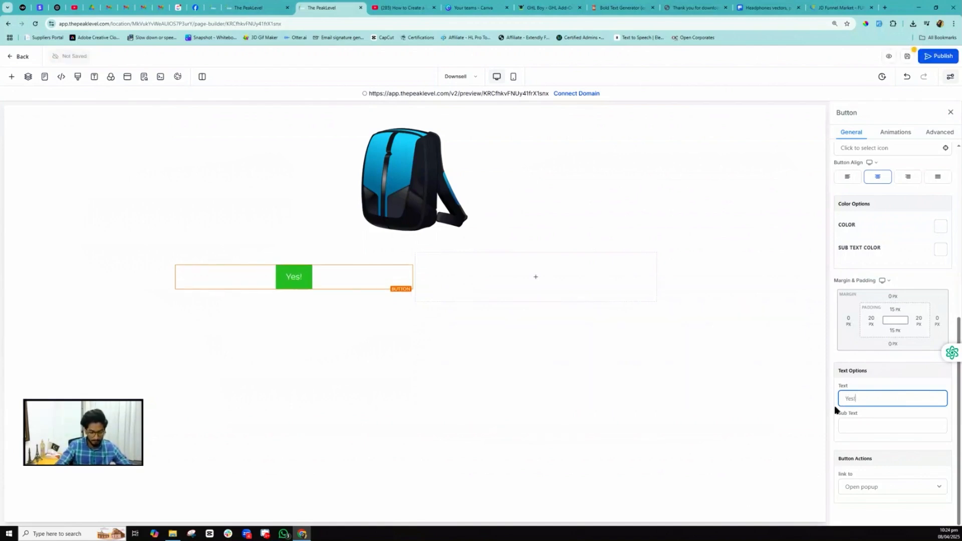
{"action": "type", "text": " Add a bag"}
- Duplicate the button into the empty right column and relabel it 'Show me Confirmation'
{"action": "left_click", "coordinate": [323, 275]}
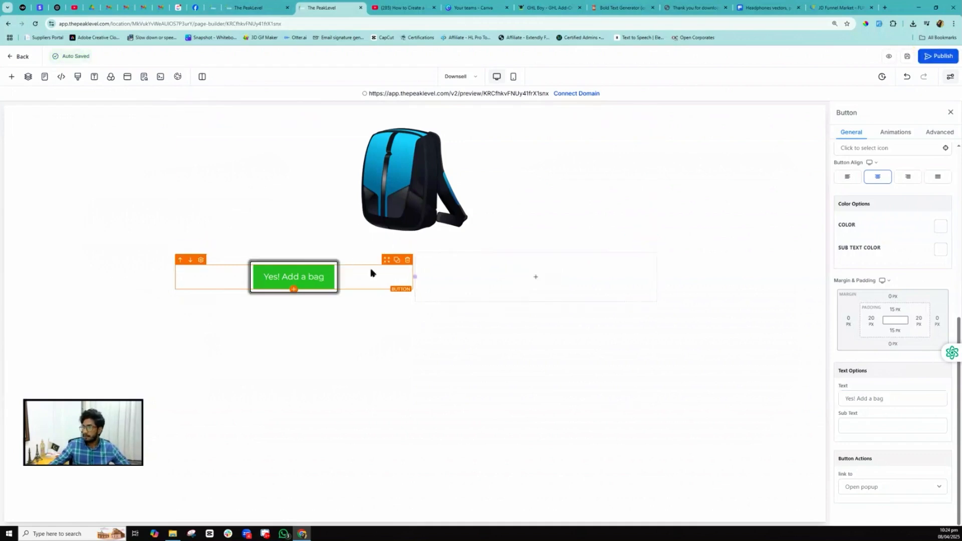
{"action": "left_click", "coordinate": [396, 260]}
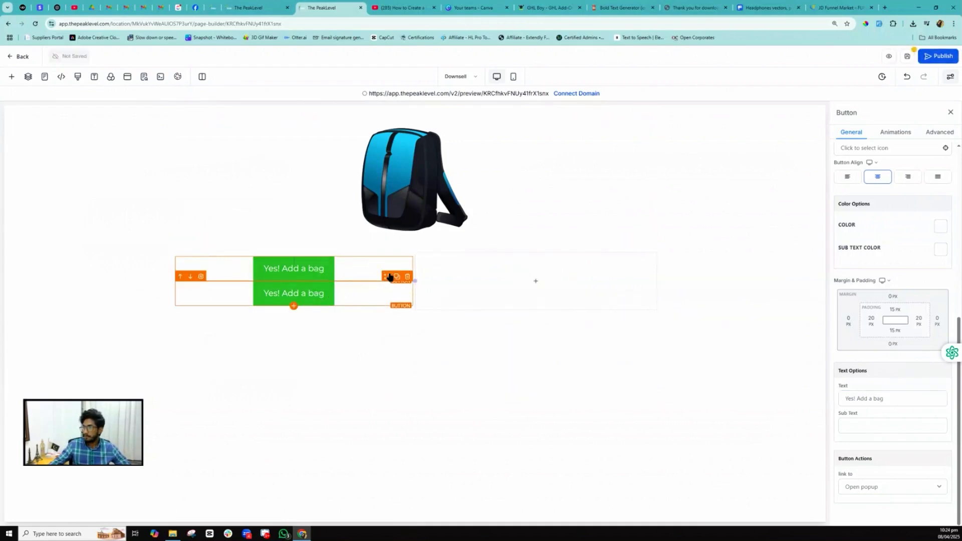
{"action": "left_click_drag", "start_coordinate": [386, 279], "coordinate": [528, 272]}
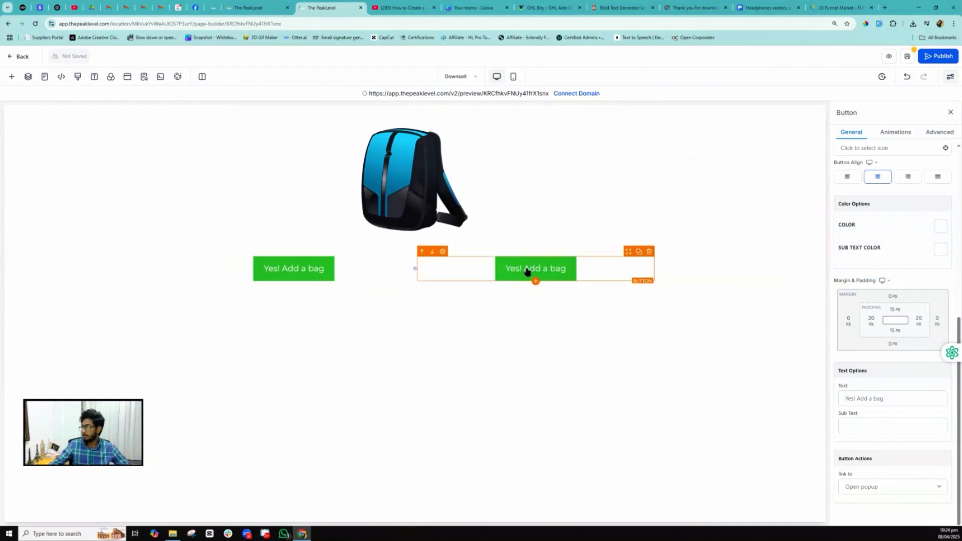
{"action": "left_click_drag", "start_coordinate": [845, 398], "coordinate": [884, 398]}
{"action": "type", "text": "Show me Co"}
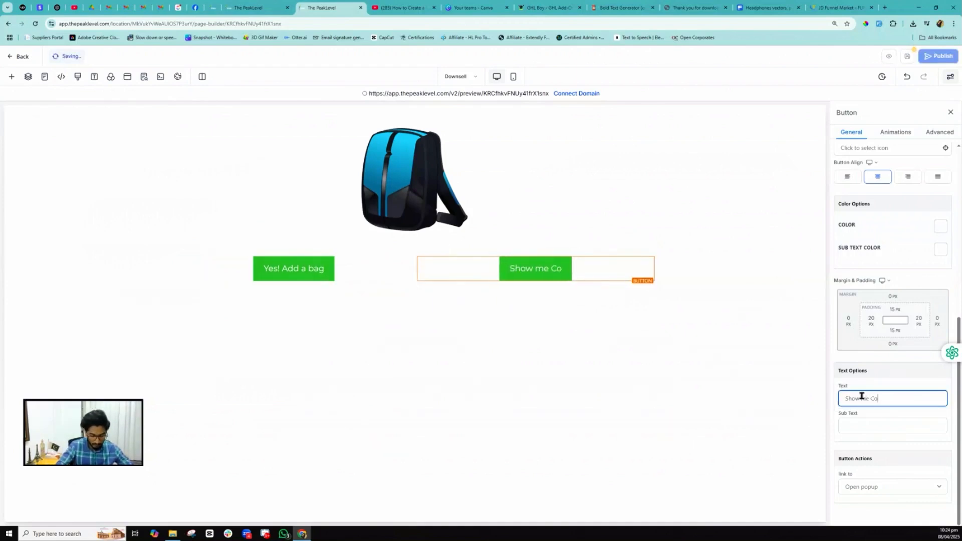
{"action": "type", "text": "nfirmation"}
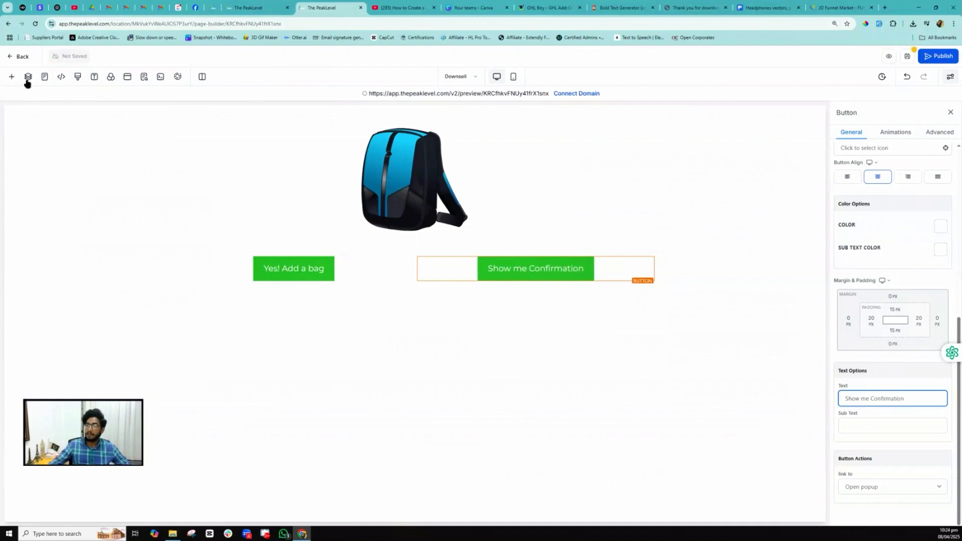
- Insert a Headline element above the backpack image and set its text to 'How about a bag for $50?'
{"action": "left_click", "coordinate": [12, 77]}
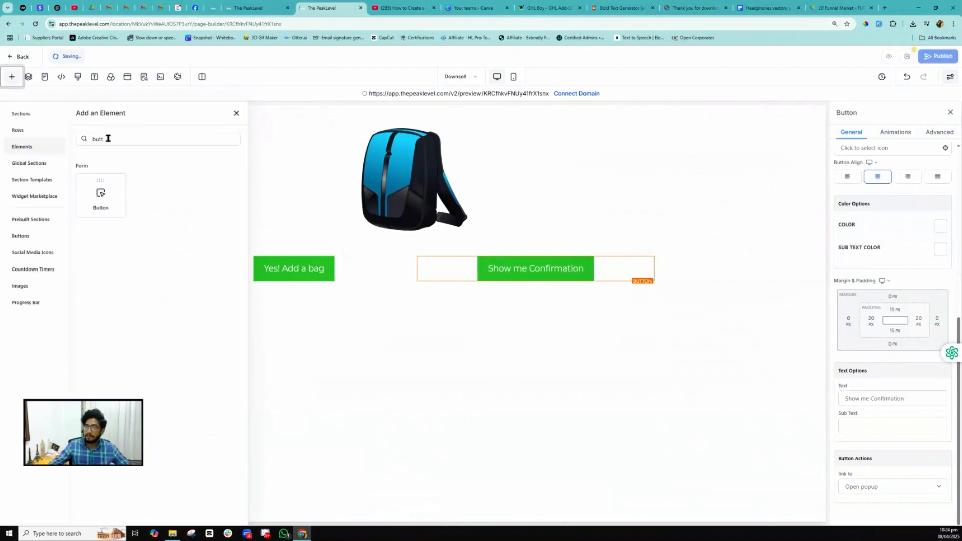
{"action": "double_click", "coordinate": [108, 138]}
{"action": "type", "text": "head"}
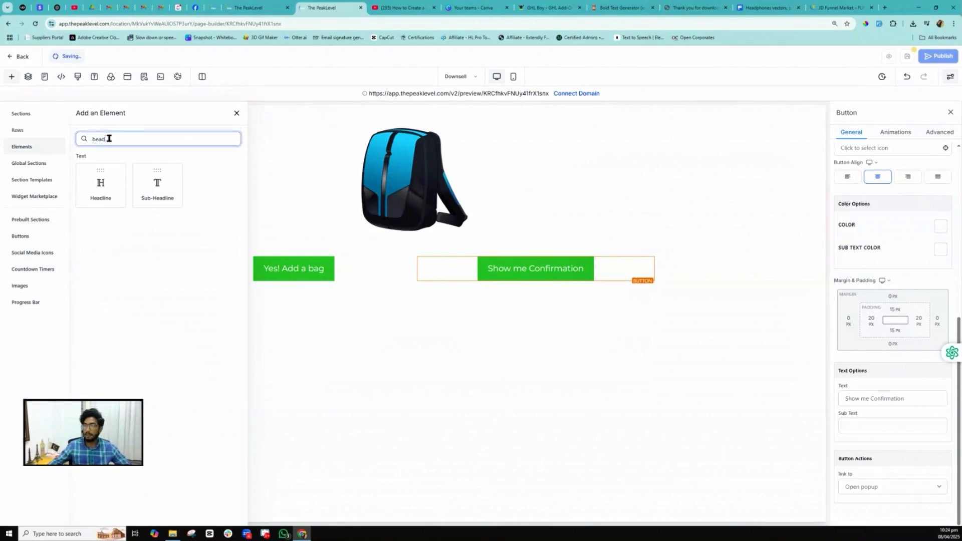
{"action": "left_click", "coordinate": [105, 178]}
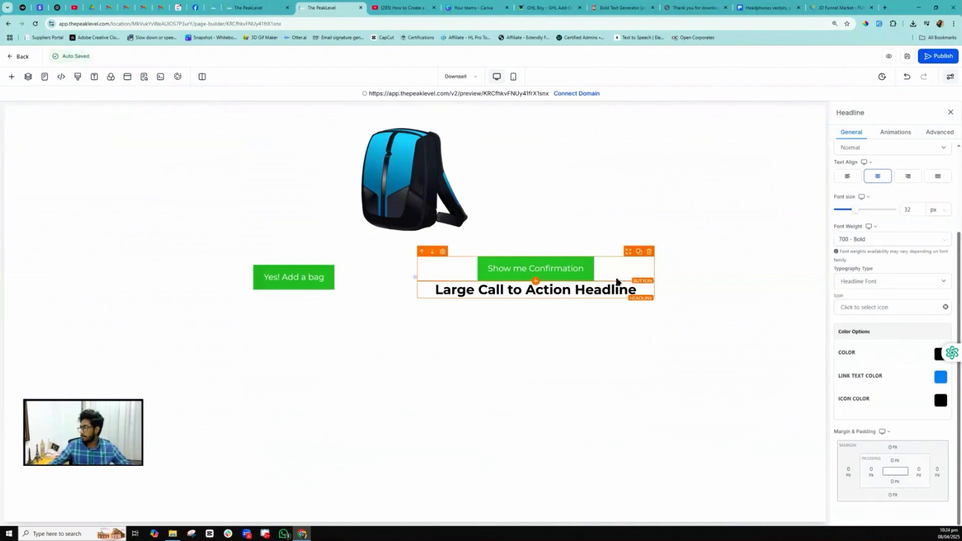
{"action": "left_click_drag", "start_coordinate": [629, 278], "coordinate": [501, 133]}
{"action": "triple_click", "coordinate": [374, 132]}
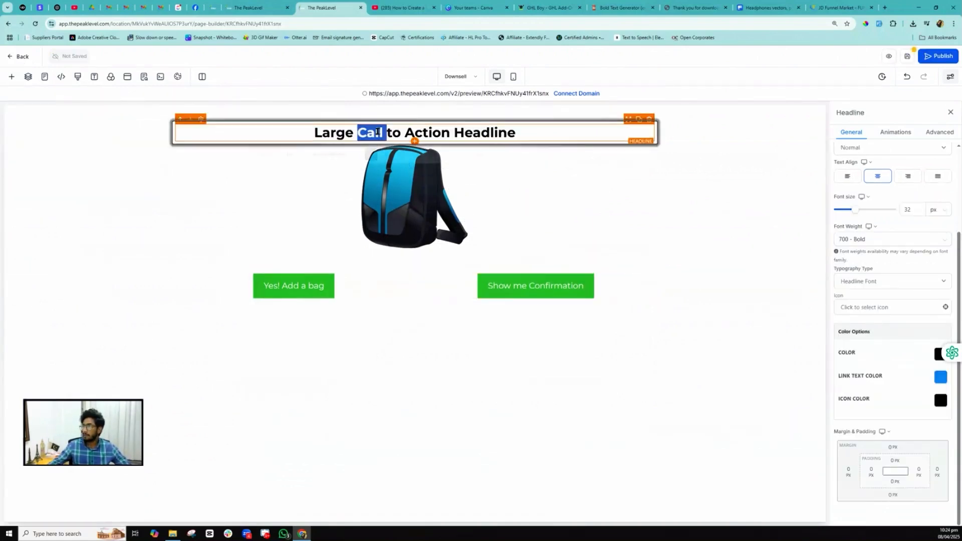
{"action": "type", "text": "How about a bag for $50"}
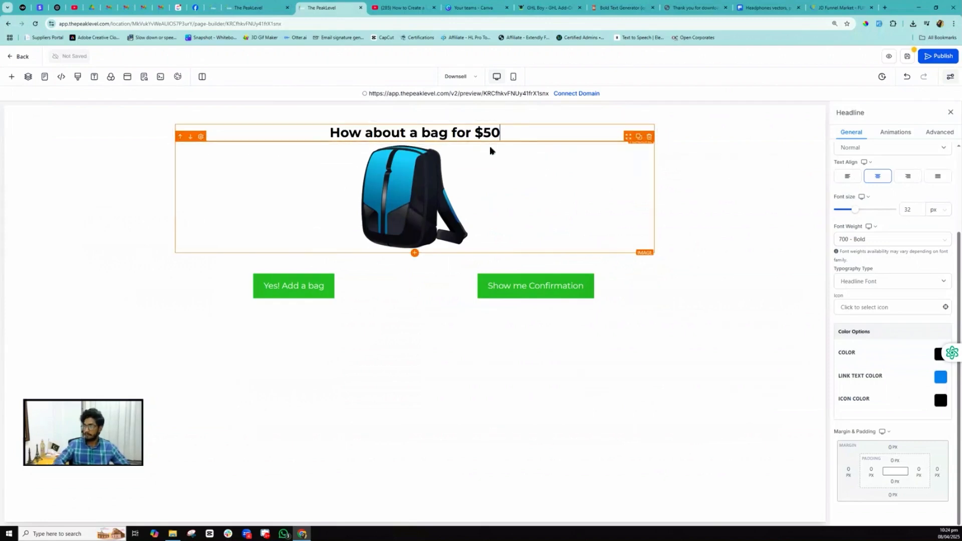
{"action": "type", "text": "?"}
{"action": "left_click", "coordinate": [781, 102]}
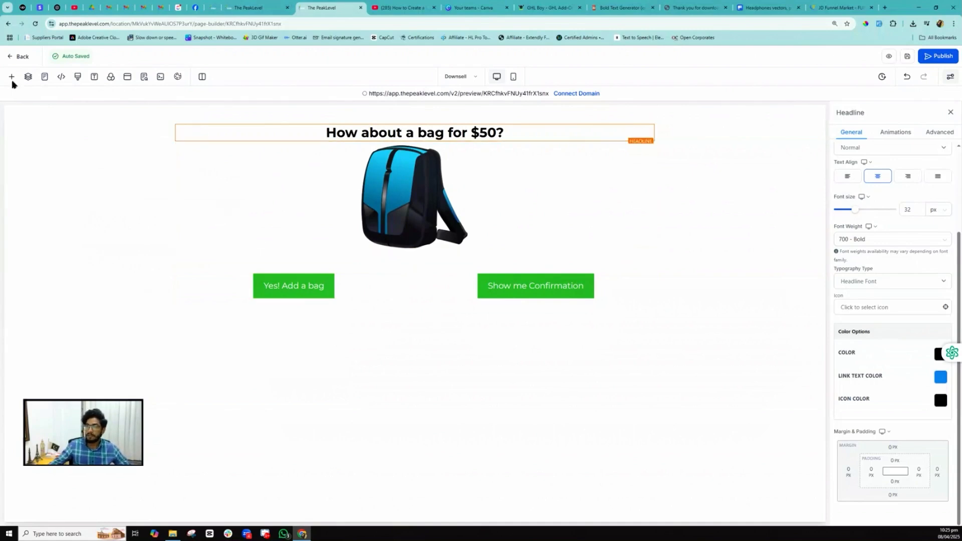
{"action": "left_click", "coordinate": [44, 78]}
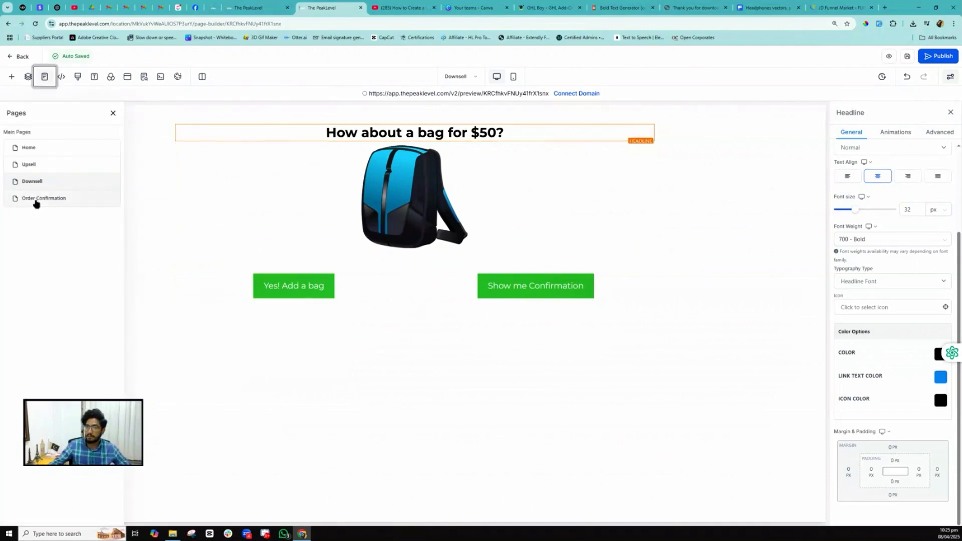
- Switch to the Order Confirmation page and scroll through its coffee template
{"action": "left_click", "coordinate": [35, 202]}
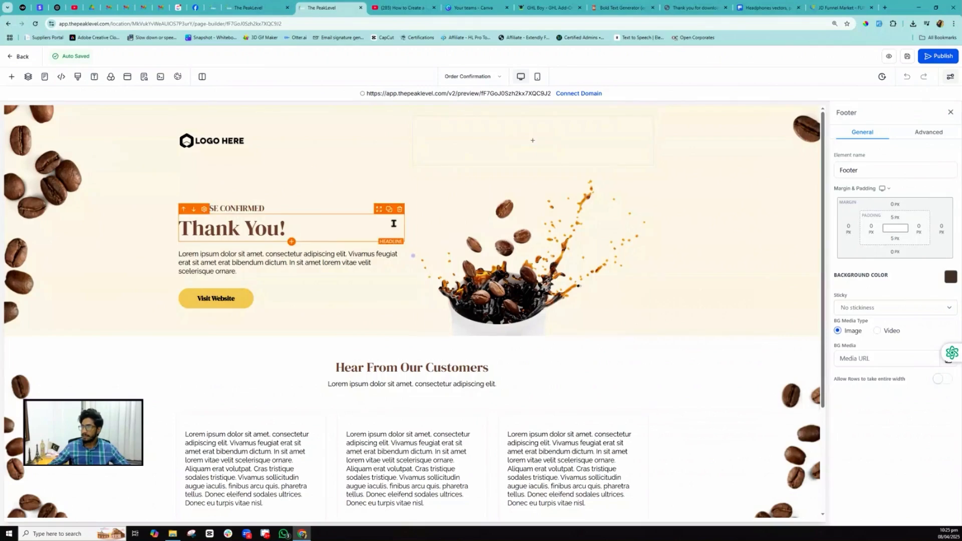
{"action": "scroll", "coordinate": [393, 224], "scroll_direction": "down", "scroll_amount": 1}
{"action": "scroll", "coordinate": [393, 224], "scroll_direction": "down", "scroll_amount": 1}
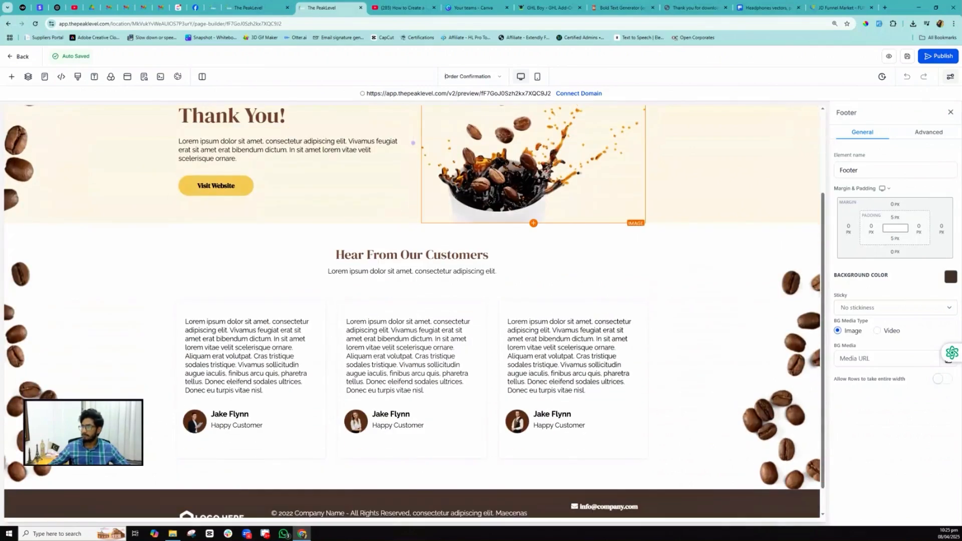
{"action": "scroll", "coordinate": [438, 229], "scroll_direction": "down", "scroll_amount": 1}
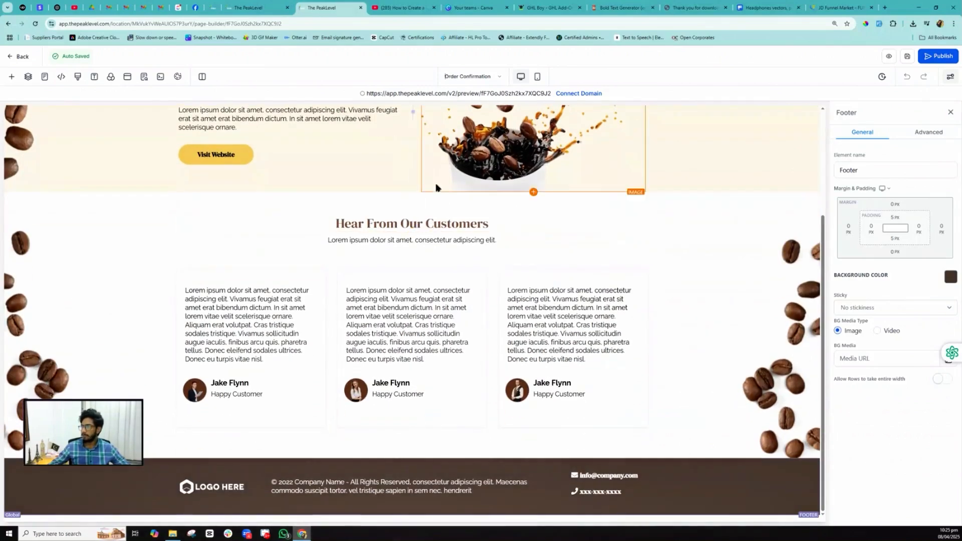
{"action": "scroll", "coordinate": [435, 188], "scroll_direction": "up", "scroll_amount": 3}
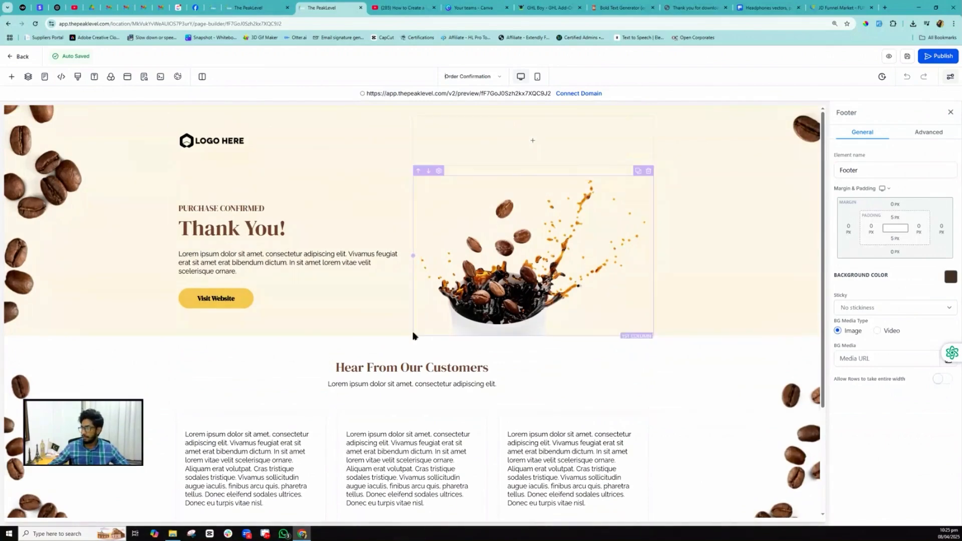
- Add a one-column row below the hero containing an Order Confirmation element
{"action": "left_click", "coordinate": [12, 76]}
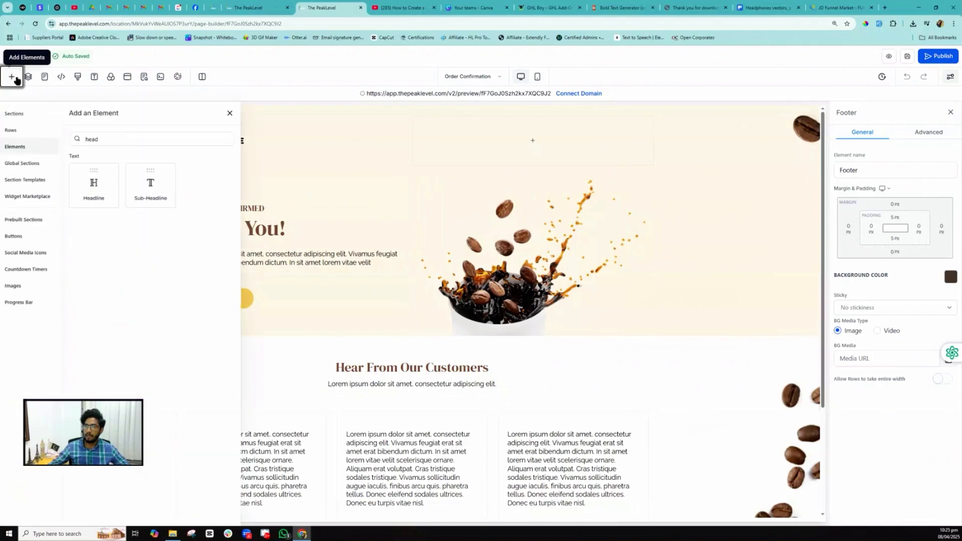
{"action": "left_click", "coordinate": [18, 131]}
{"action": "left_click_drag", "start_coordinate": [103, 165], "coordinate": [421, 376]}
{"action": "scroll", "coordinate": [414, 351], "scroll_direction": "down", "scroll_amount": 4}
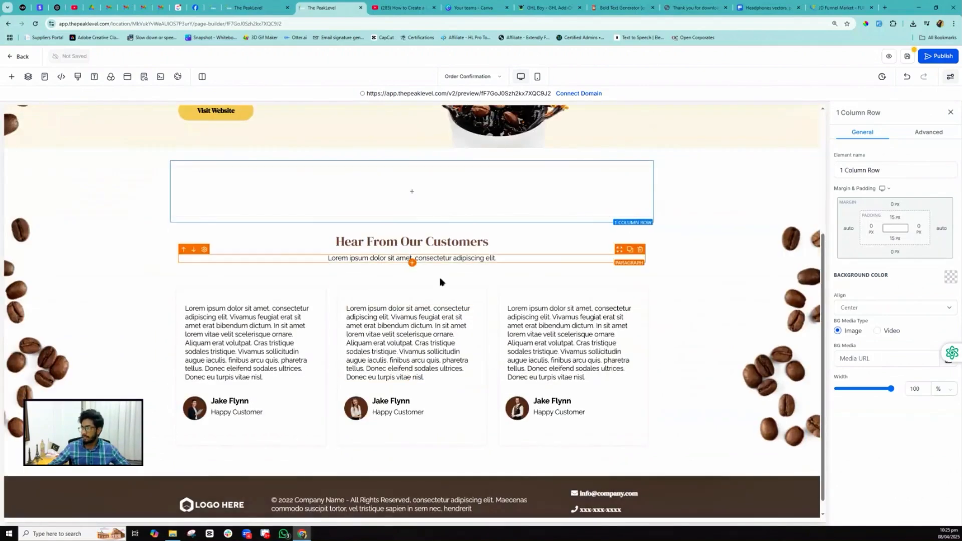
{"action": "left_click", "coordinate": [415, 195]}
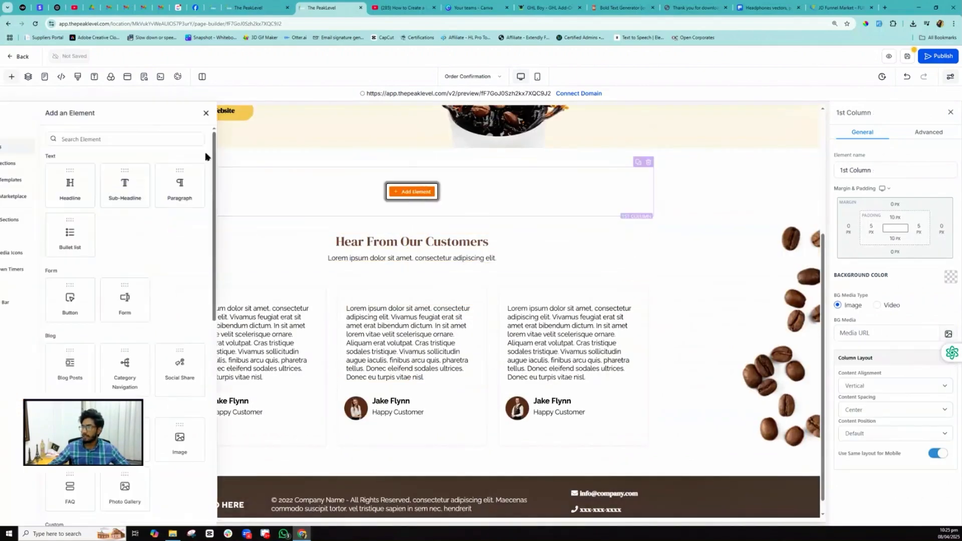
{"action": "left_click", "coordinate": [124, 137]}
{"action": "type", "text": "order"}
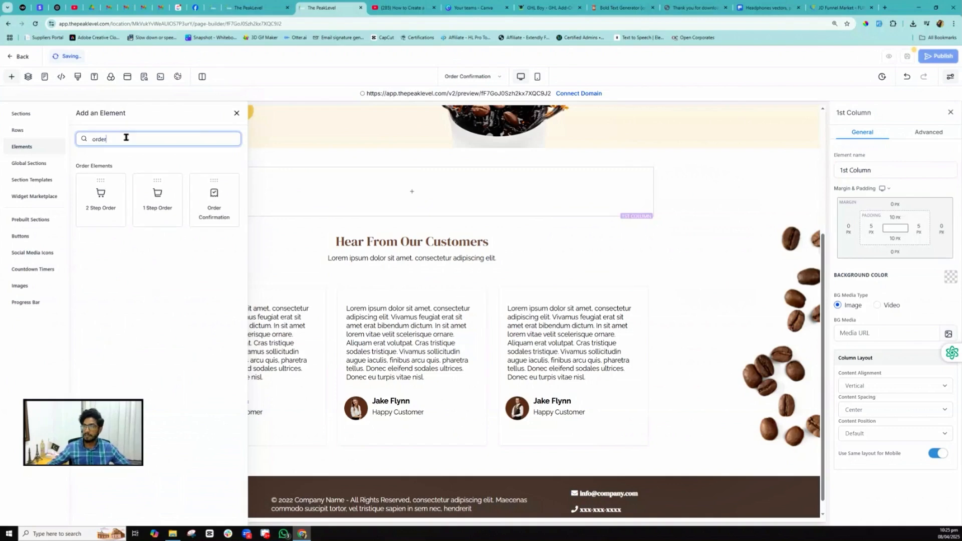
{"action": "left_click", "coordinate": [212, 199]}
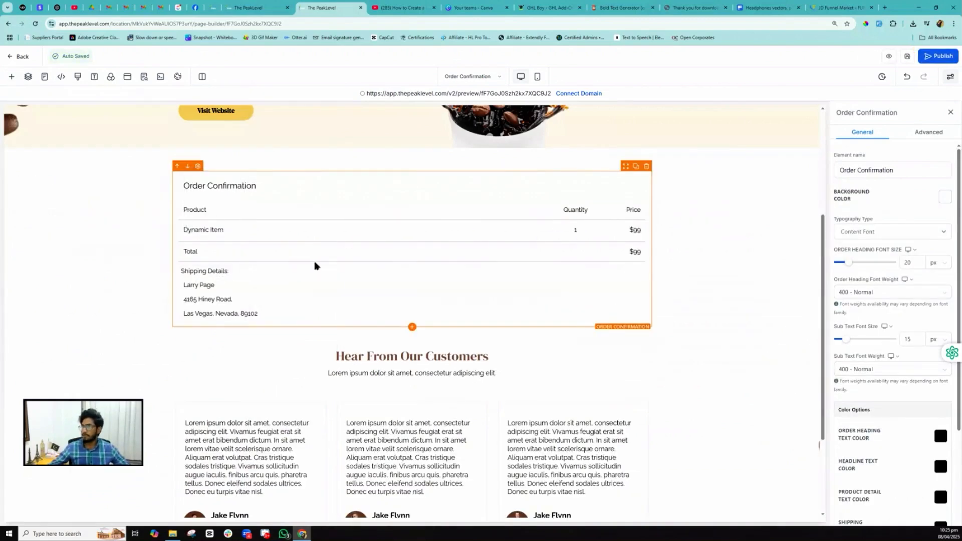
- Delete the hero's coffee image, move the order summary into its column, and save
{"action": "scroll", "coordinate": [315, 266], "scroll_direction": "up", "scroll_amount": 3}
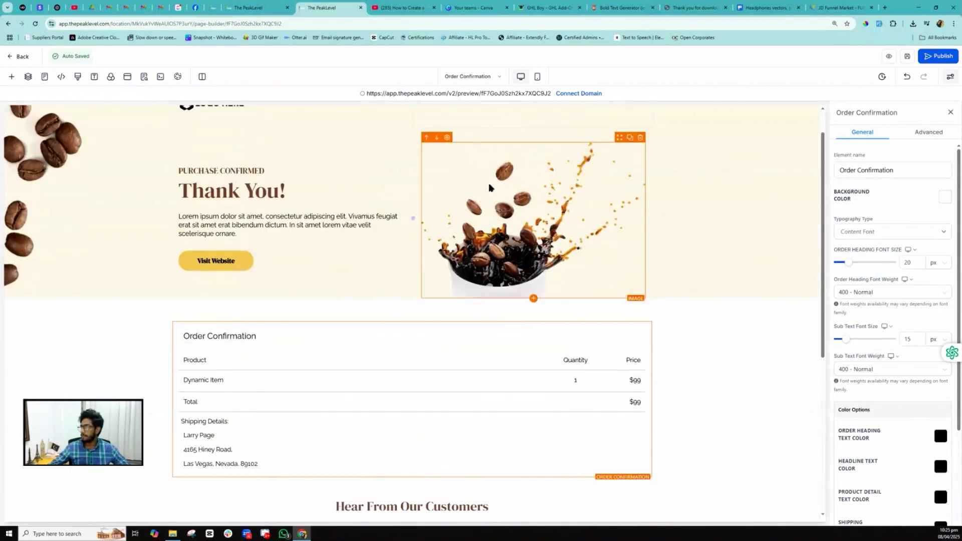
{"action": "left_click", "coordinate": [640, 137]}
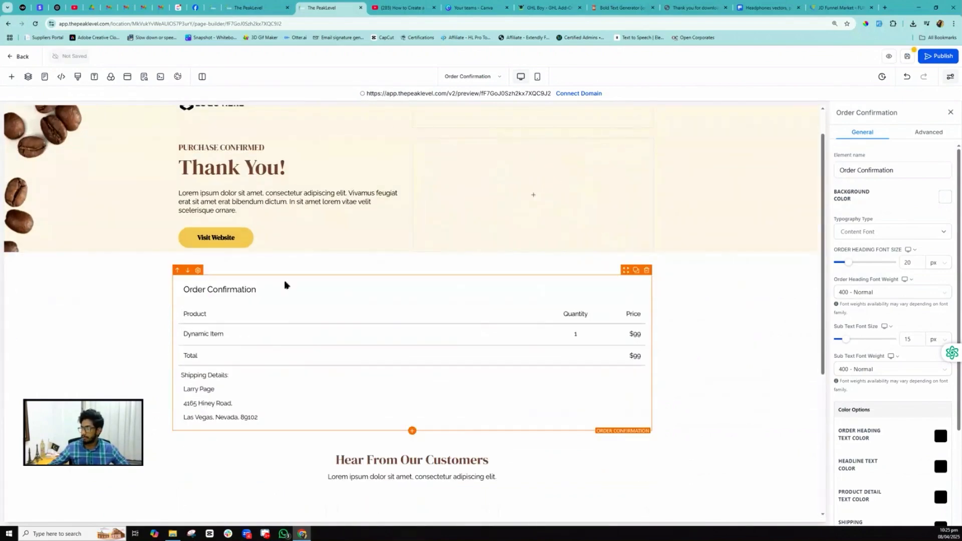
{"action": "left_click_drag", "start_coordinate": [626, 270], "coordinate": [279, 225]}
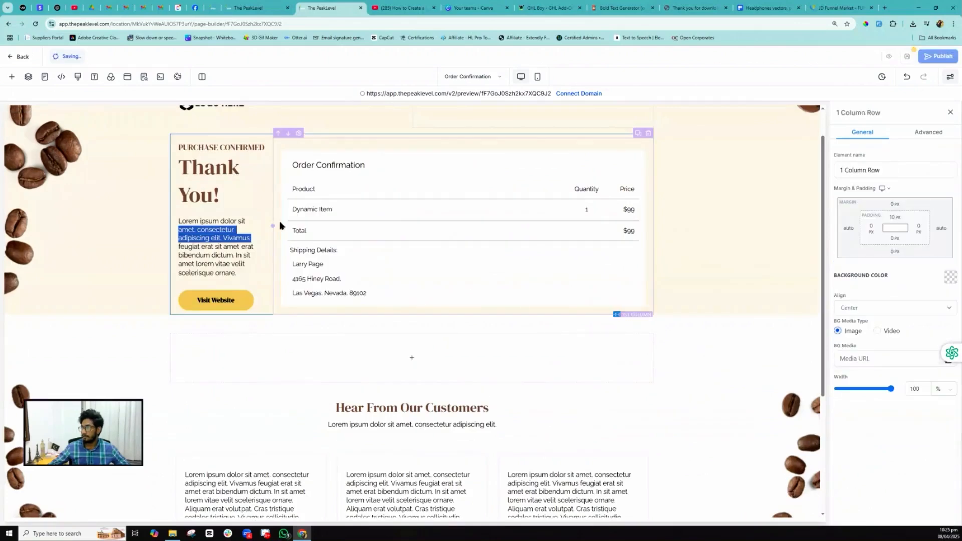
{"action": "left_click", "coordinate": [907, 56]}
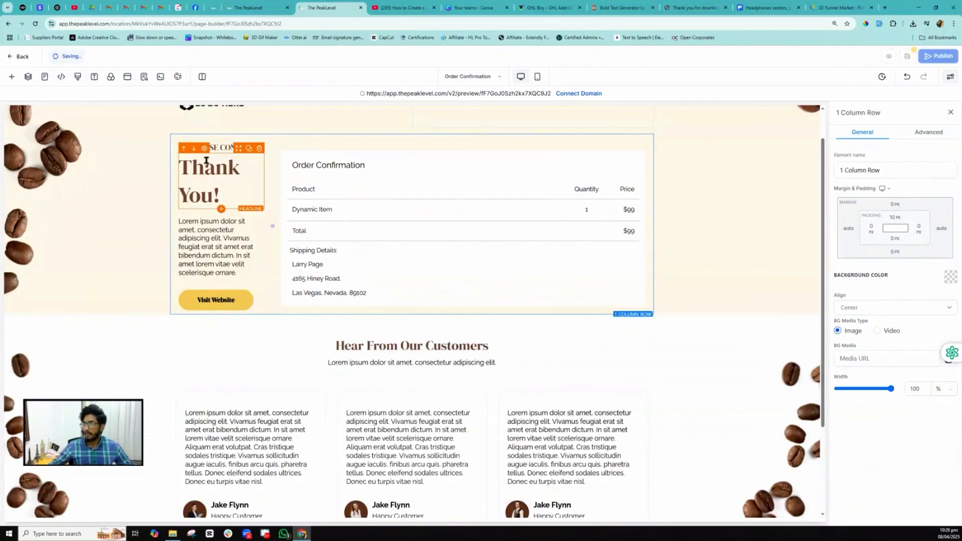
{"action": "scroll", "coordinate": [215, 199], "scroll_direction": "up", "scroll_amount": 1}
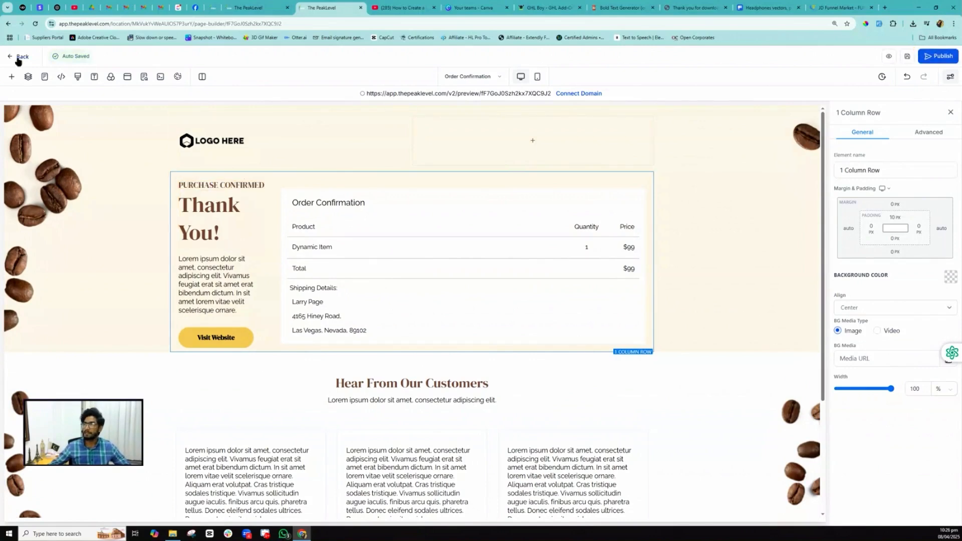
- Return to the Coffee Product Sales funnel and open the Home step
{"action": "left_click", "coordinate": [228, 6]}
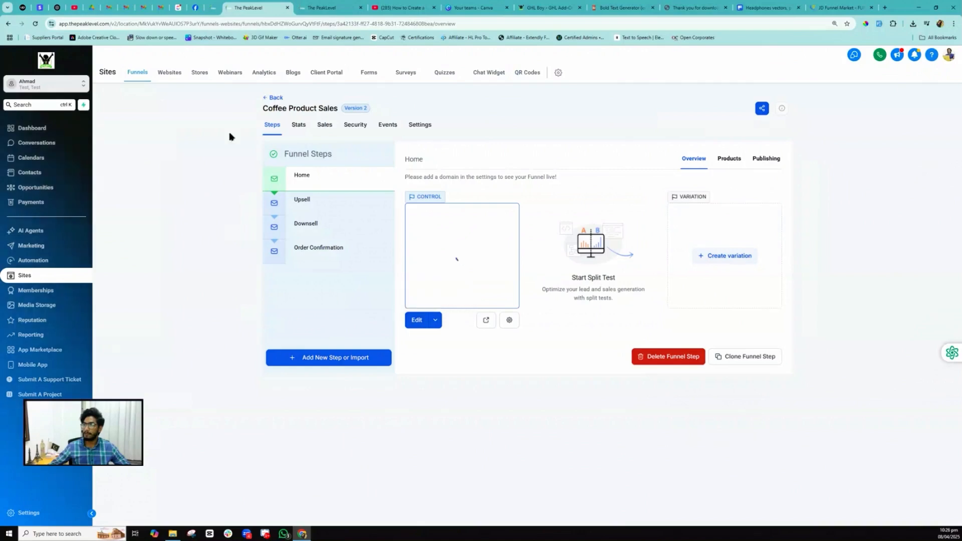
{"action": "left_click", "coordinate": [299, 125]}
{"action": "left_click", "coordinate": [270, 128]}
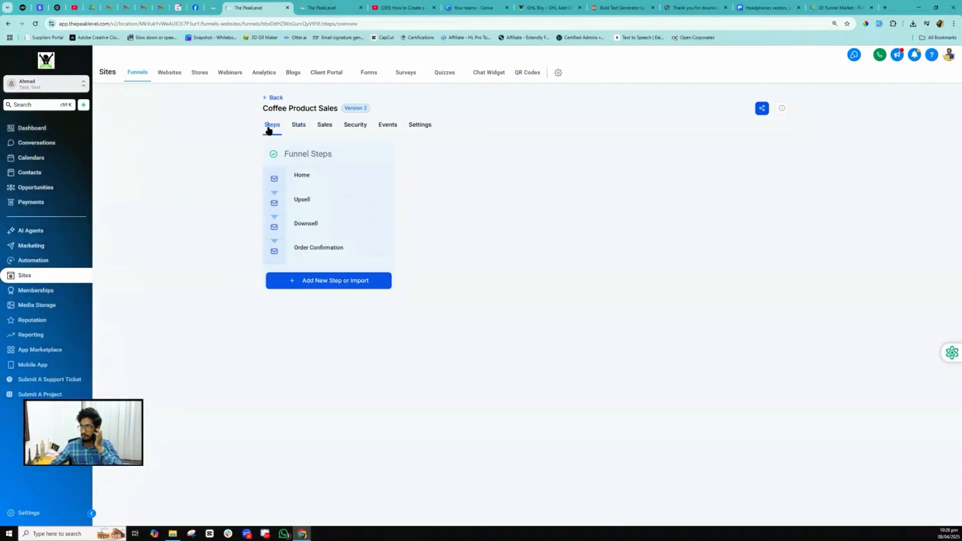
{"action": "left_click", "coordinate": [305, 176]}
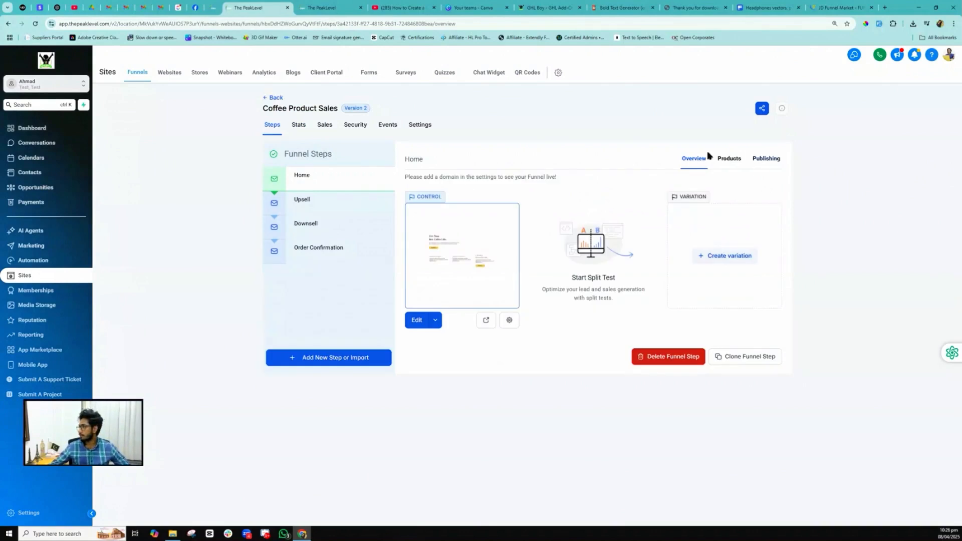
- Add Laptop with the Laptop @ 250 price as the Home step's main product and save
{"action": "left_click", "coordinate": [730, 159]}
{"action": "scroll", "coordinate": [751, 209], "scroll_direction": "down", "scroll_amount": 1}
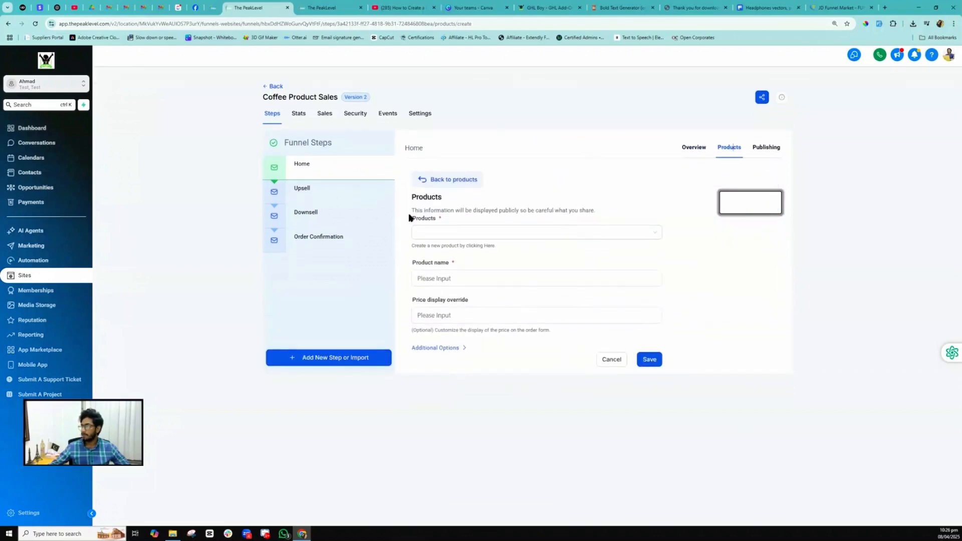
{"action": "left_click", "coordinate": [433, 232]}
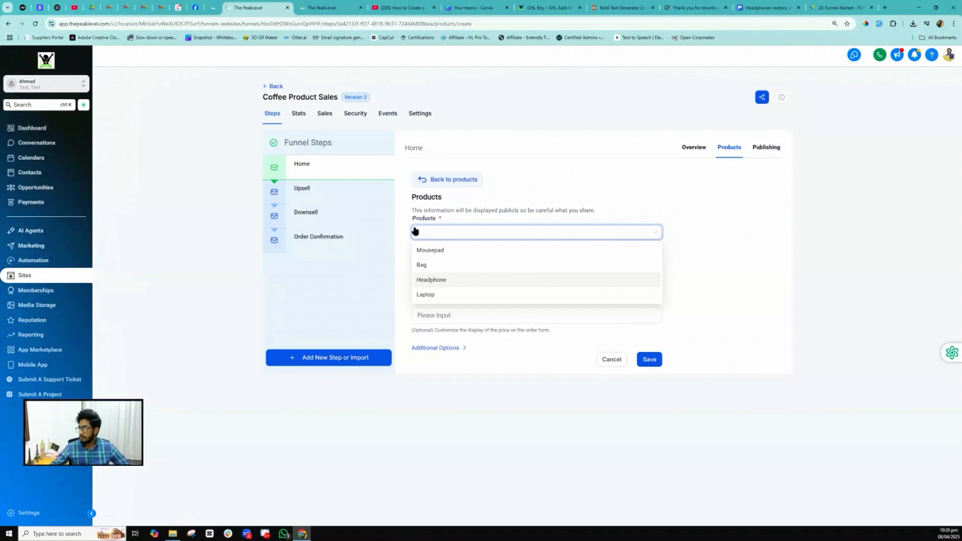
{"action": "left_click", "coordinate": [427, 295]}
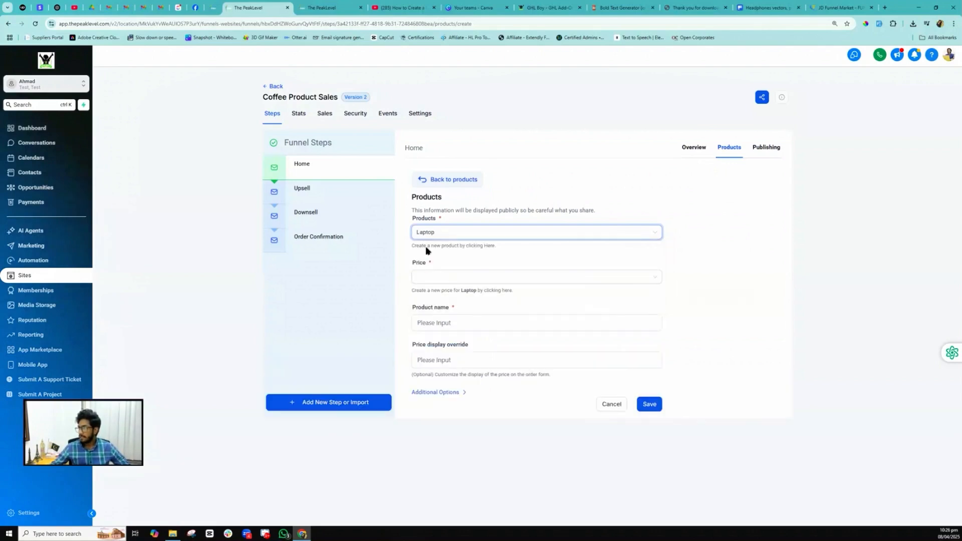
{"action": "left_click", "coordinate": [435, 281]}
{"action": "left_click", "coordinate": [442, 298]}
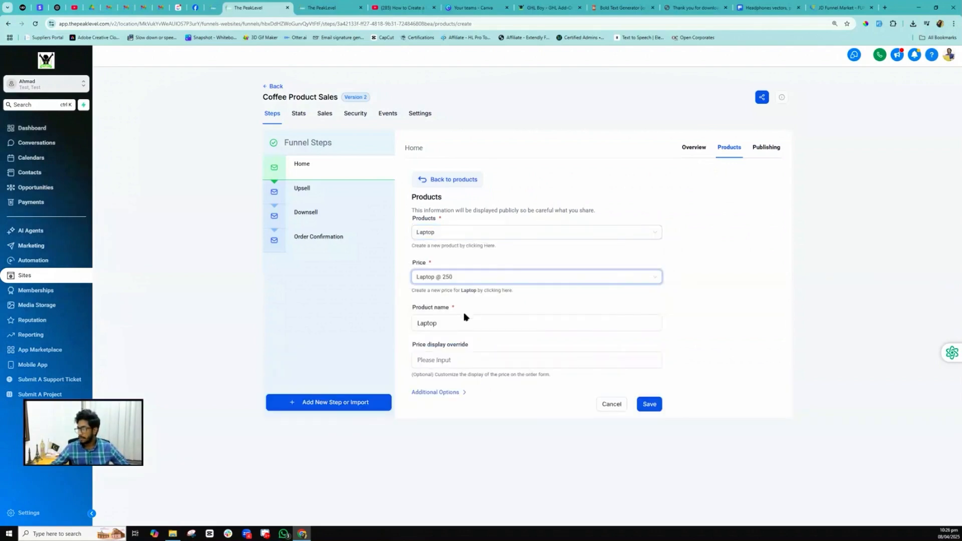
{"action": "left_click", "coordinate": [434, 396]}
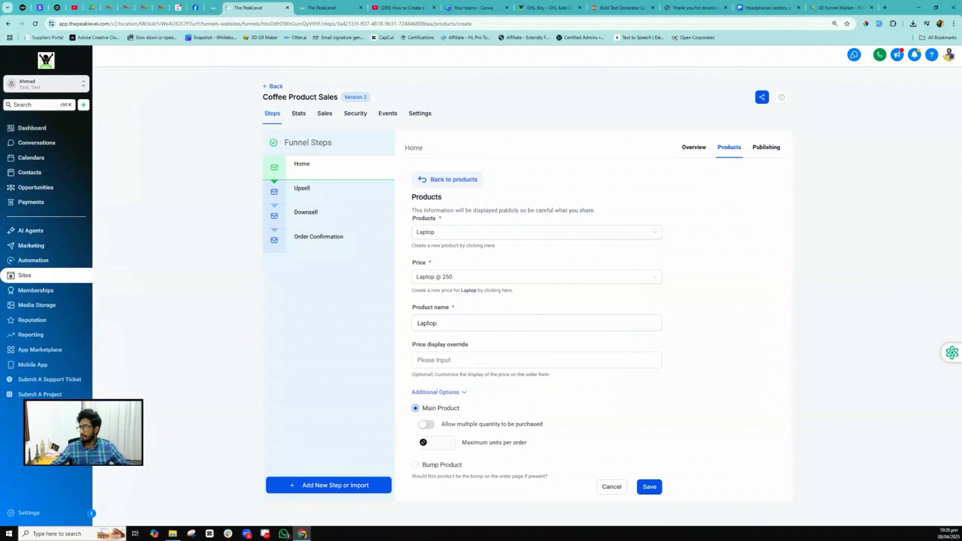
{"action": "left_click", "coordinate": [647, 487]}
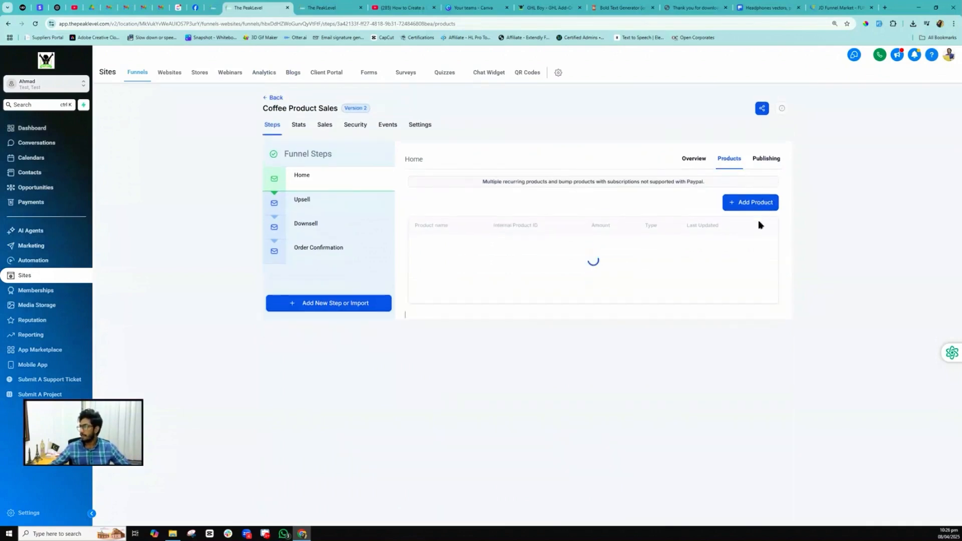
- Save Mousepad at the Mousepad @ 10 price as Home's bump product, then open Upsell
{"action": "left_click", "coordinate": [757, 203]}
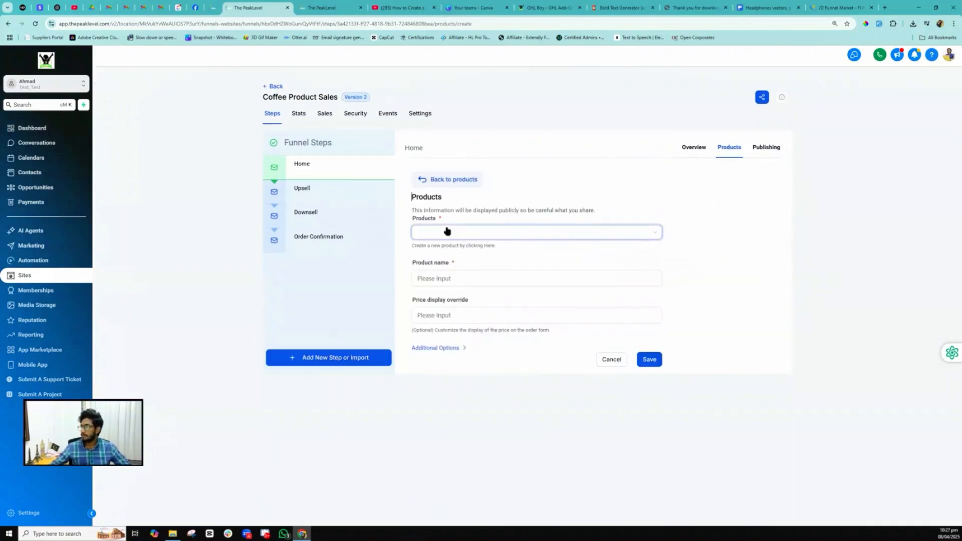
{"action": "left_click", "coordinate": [446, 232]}
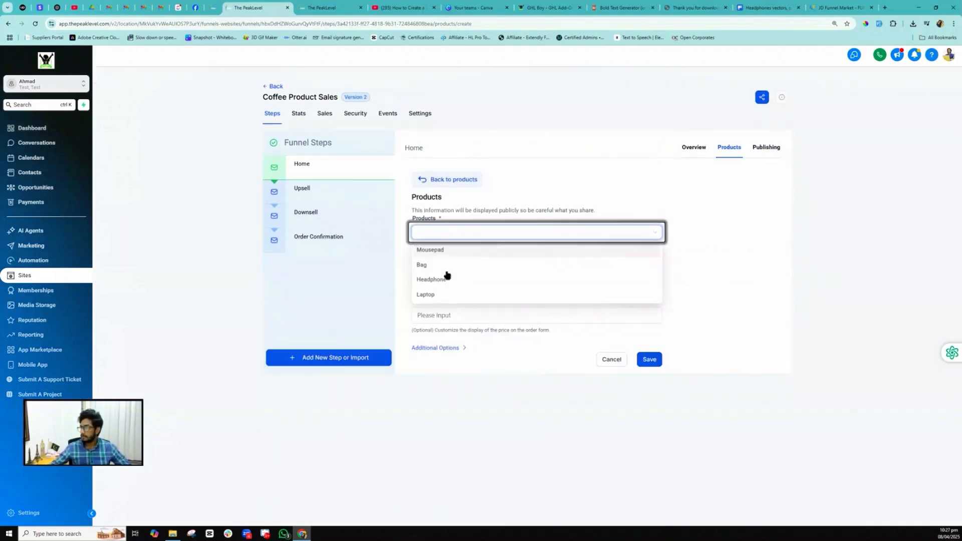
{"action": "left_click", "coordinate": [429, 250]}
{"action": "left_click", "coordinate": [432, 277]}
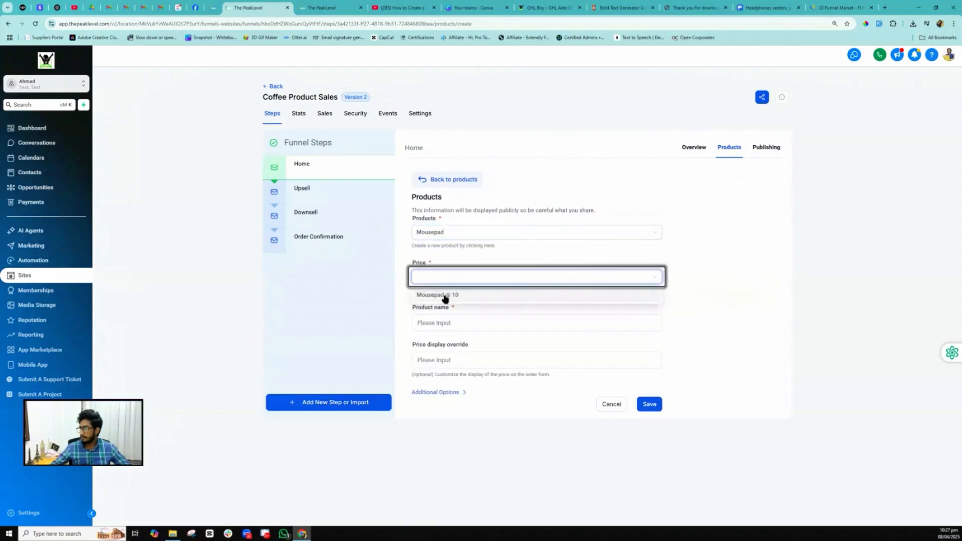
{"action": "left_click", "coordinate": [444, 294]}
{"action": "left_click", "coordinate": [448, 392]}
{"action": "left_click", "coordinate": [439, 465]}
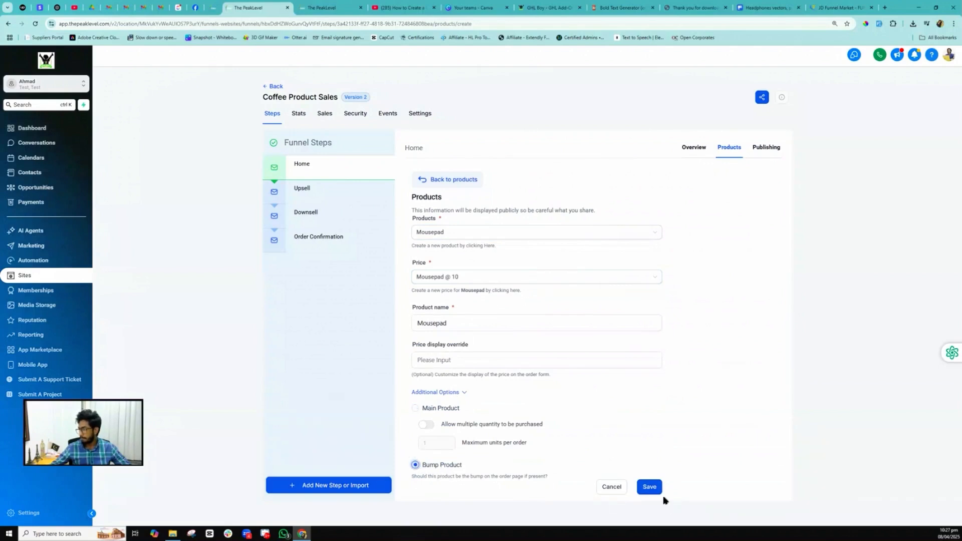
{"action": "left_click", "coordinate": [649, 487]}
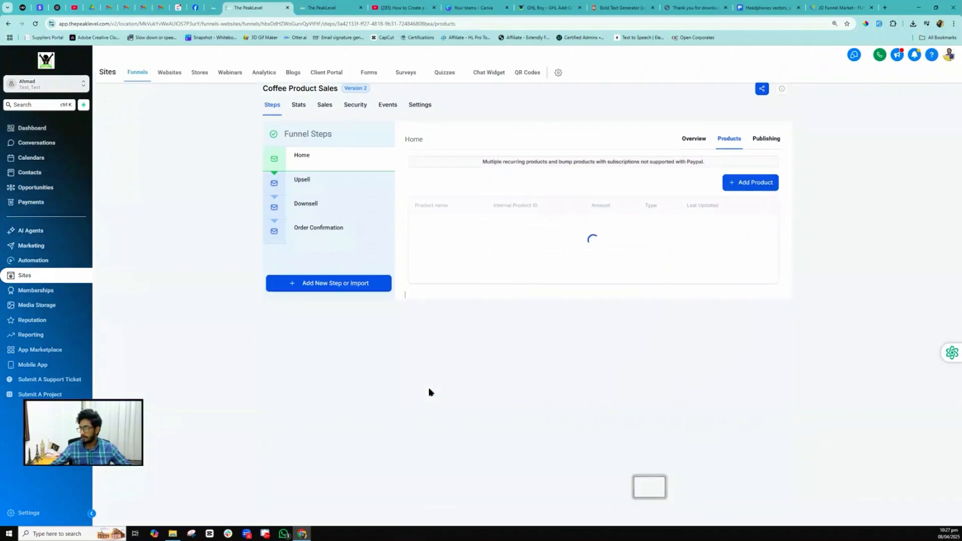
{"action": "left_click", "coordinate": [304, 203]}
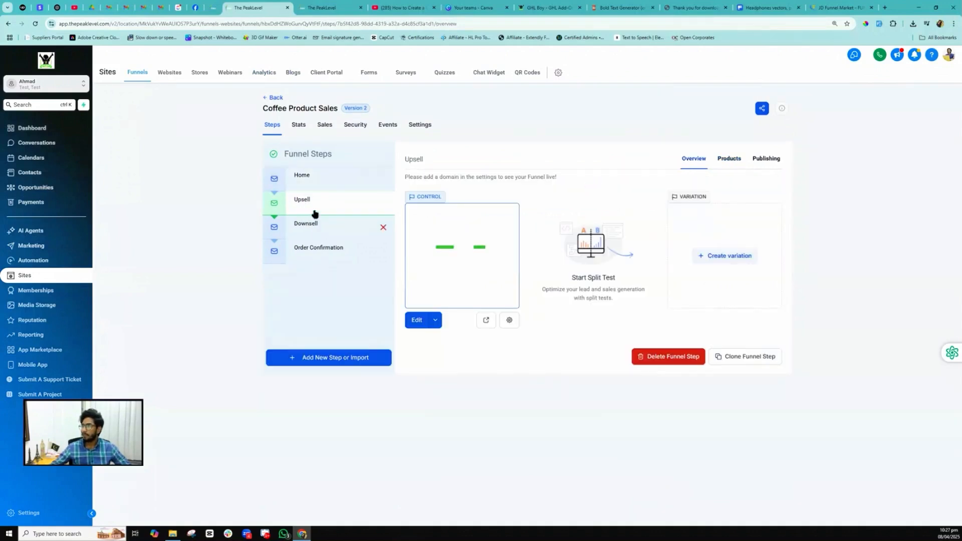
- Save Headphone at the Headphone @ 100 price as the Upsell product, then open Downsell
{"action": "left_click", "coordinate": [729, 158]}
{"action": "left_click", "coordinate": [755, 208]}
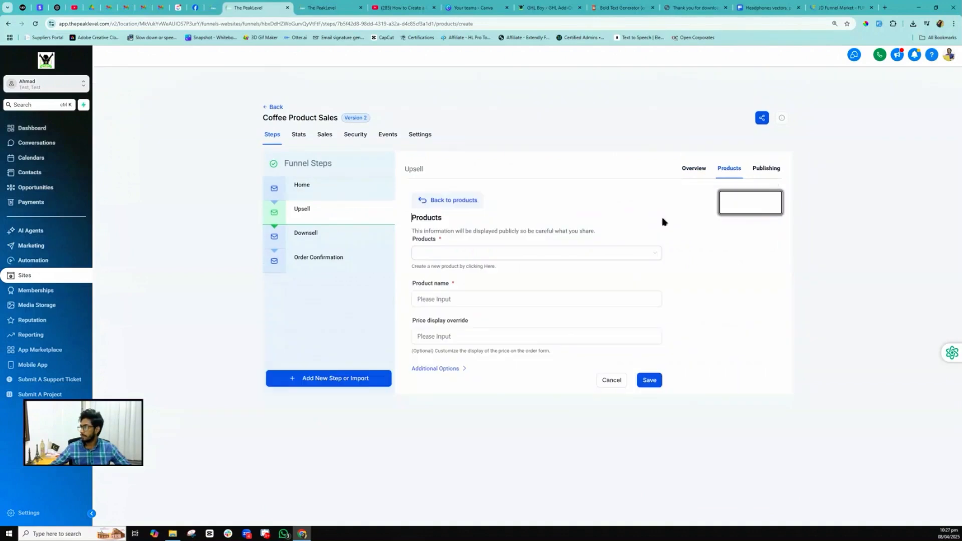
{"action": "left_click", "coordinate": [450, 241]}
{"action": "left_click", "coordinate": [433, 284]}
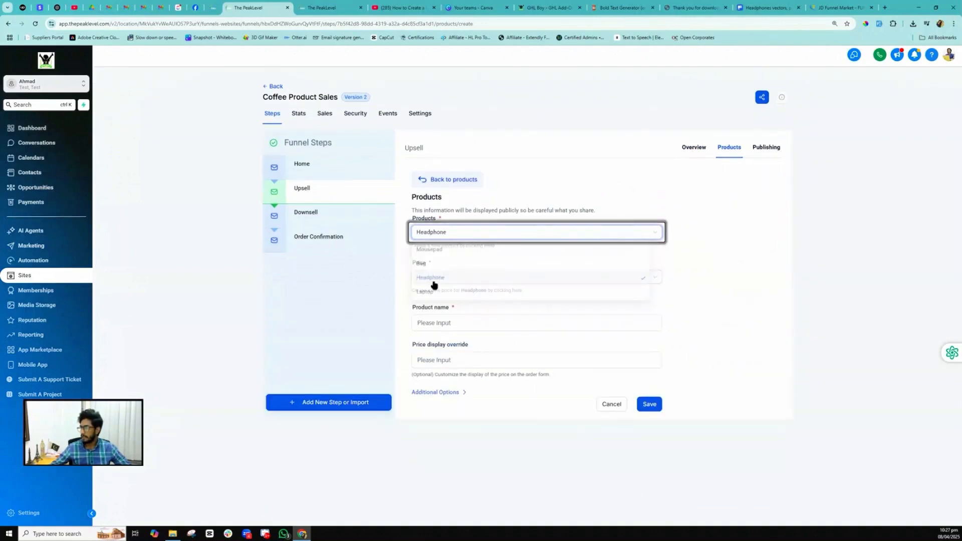
{"action": "left_click", "coordinate": [431, 282]}
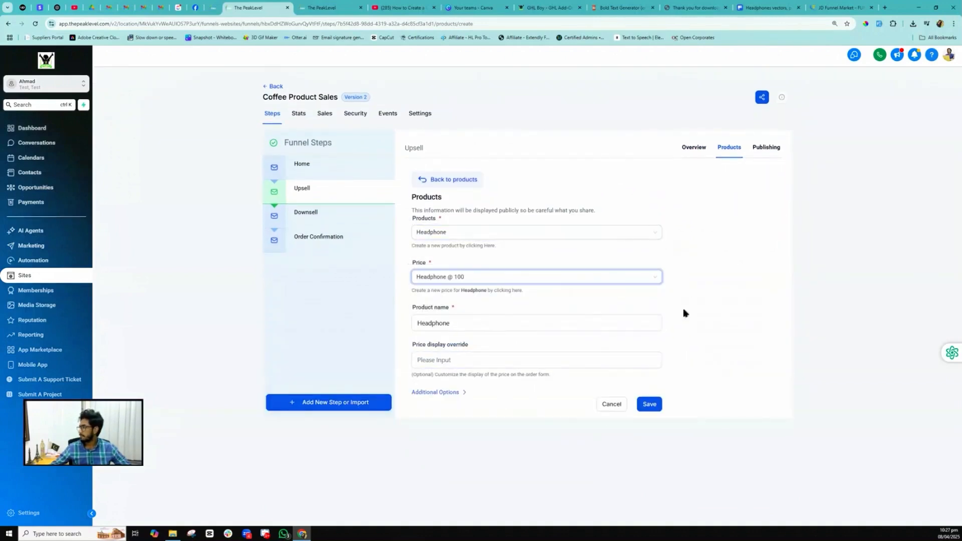
{"action": "left_click", "coordinate": [649, 405]}
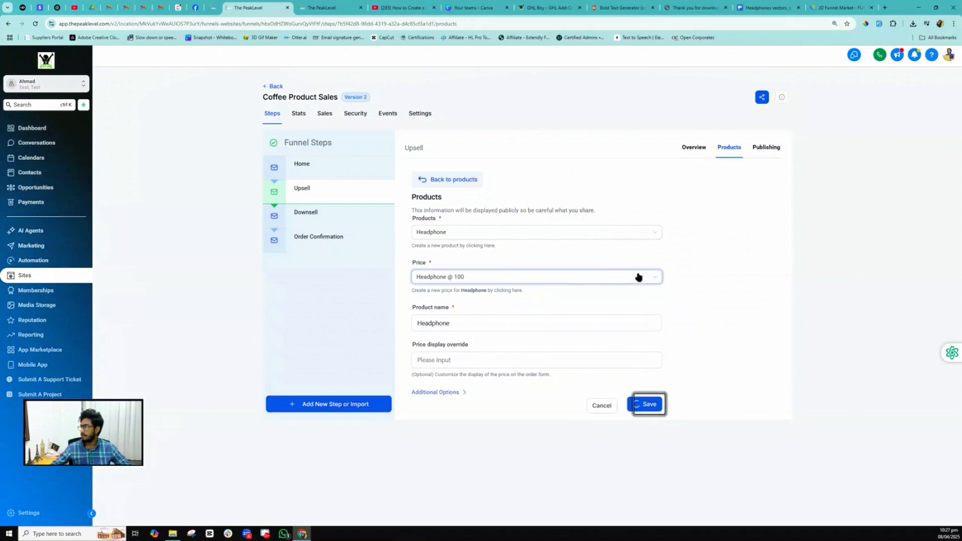
{"action": "left_click", "coordinate": [309, 232]}
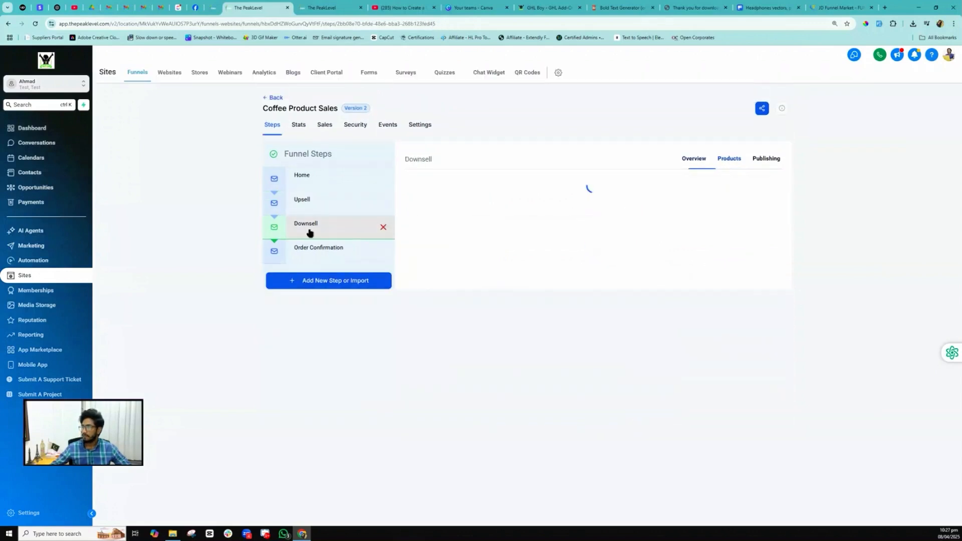
- Save Bag at the Bag @ 50 price as the Downsell product, then return to Home
{"action": "left_click", "coordinate": [727, 160]}
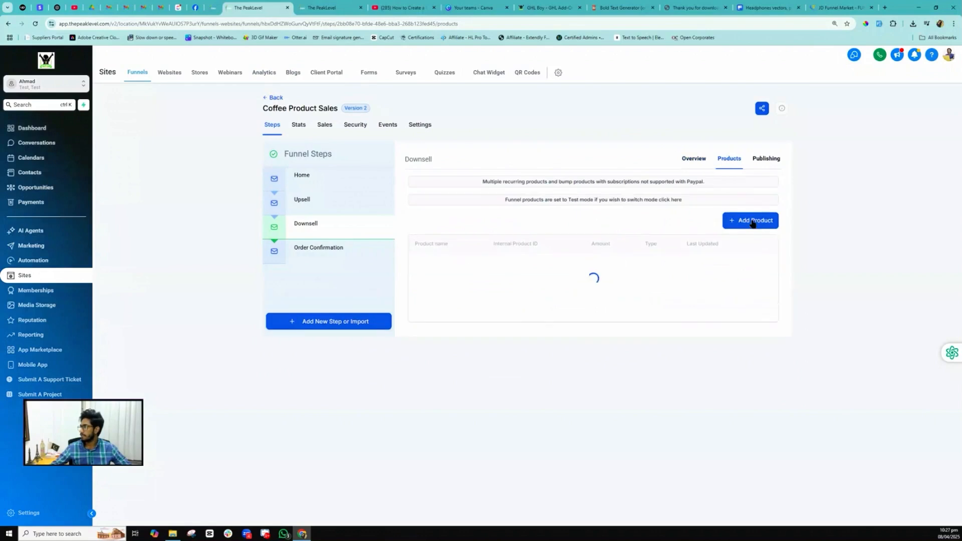
{"action": "left_click", "coordinate": [753, 209]}
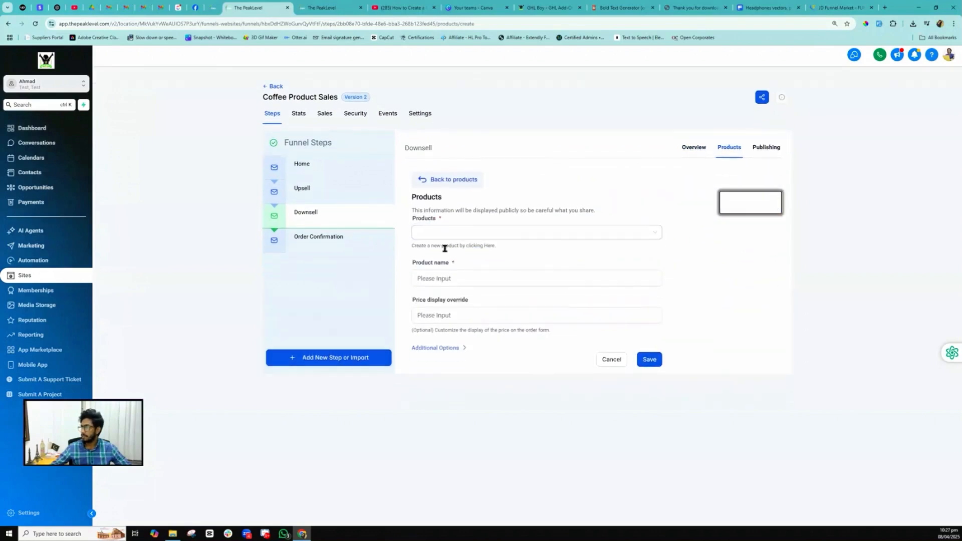
{"action": "left_click", "coordinate": [444, 233]}
{"action": "left_click", "coordinate": [423, 264]}
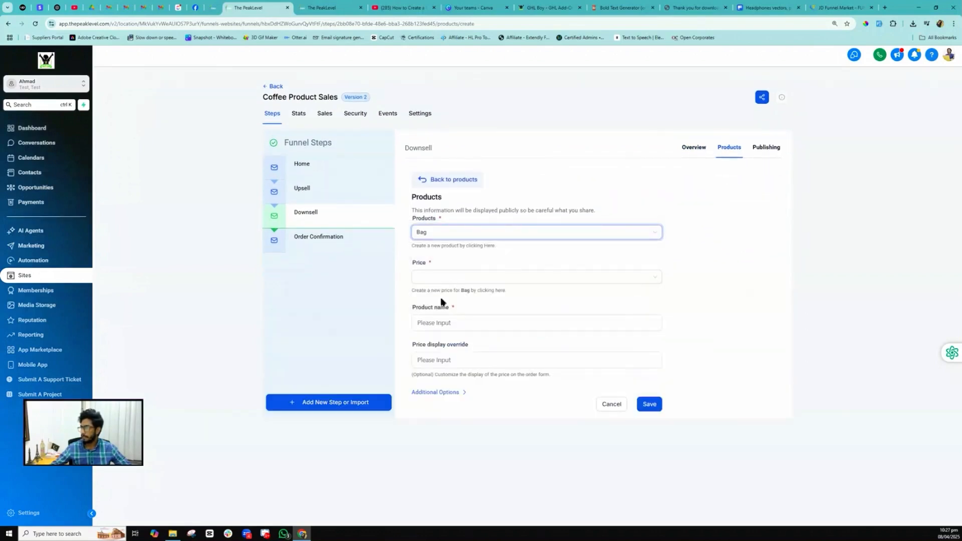
{"action": "left_click", "coordinate": [436, 276]}
{"action": "left_click", "coordinate": [440, 297]}
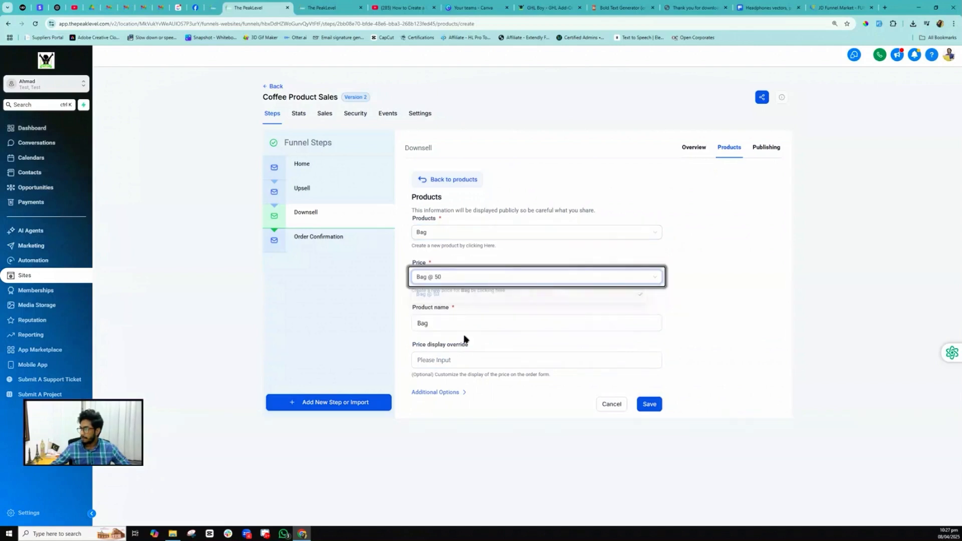
{"action": "left_click", "coordinate": [647, 404]}
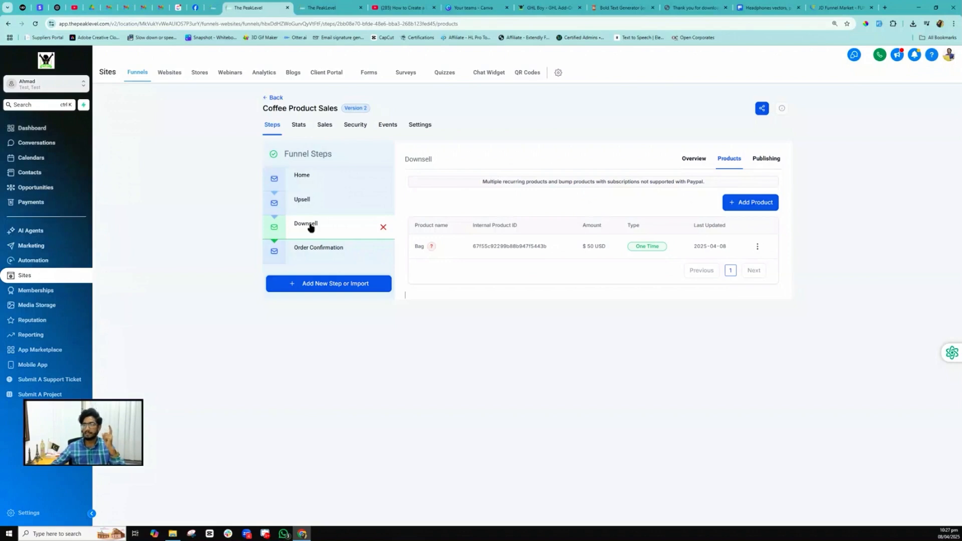
{"action": "left_click", "coordinate": [346, 185]}
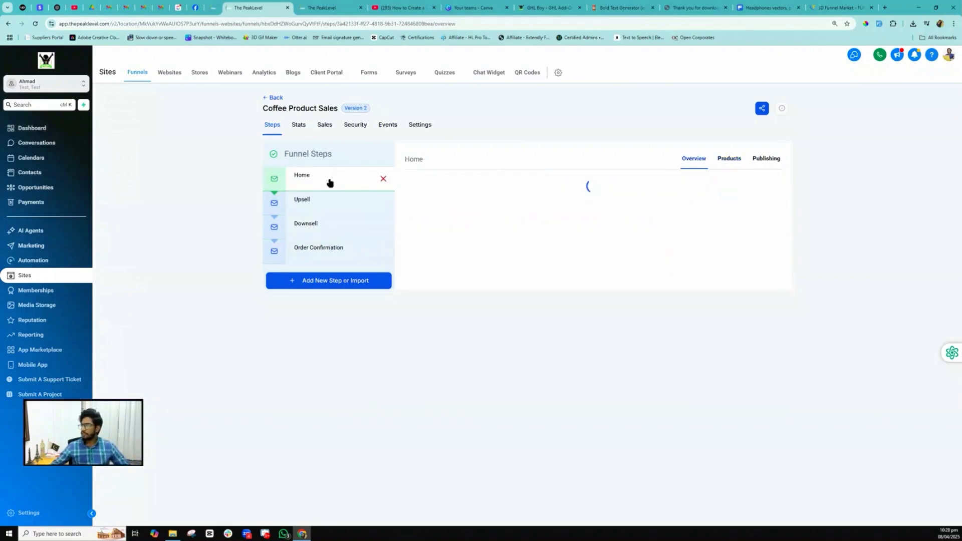
- Check the Home step lists Laptop and the Mousepad bump, then preview Home in a new tab
{"action": "left_click", "coordinate": [729, 159]}
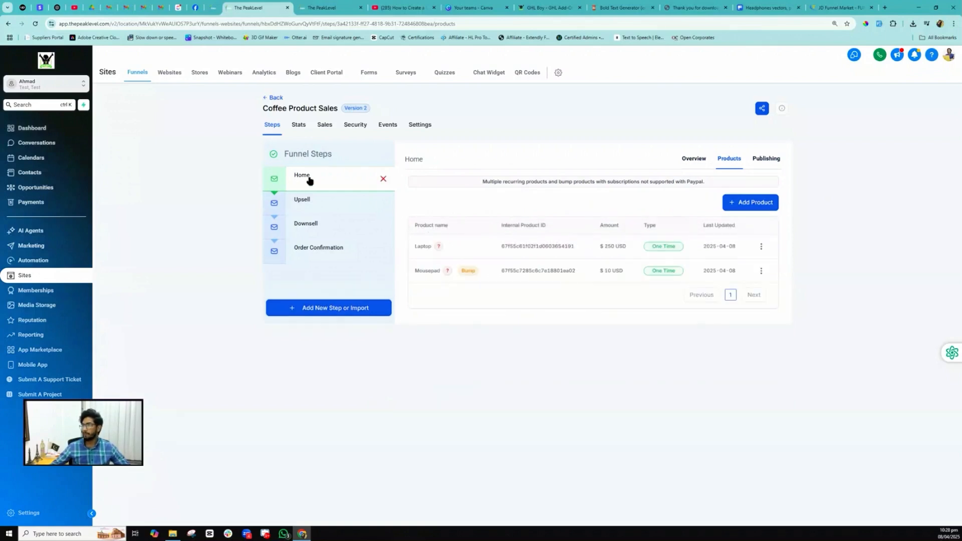
{"action": "left_click", "coordinate": [690, 159]}
{"action": "left_click", "coordinate": [486, 320]}
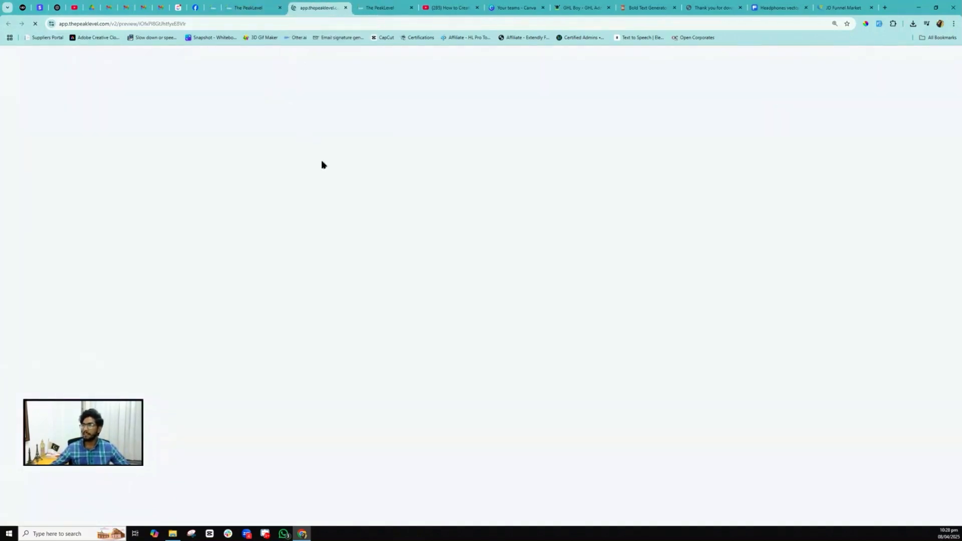
- Open the preview's checkout, confirm it shows only Laptop totalling $250.00, then close it
{"action": "left_click", "coordinate": [275, 241]}
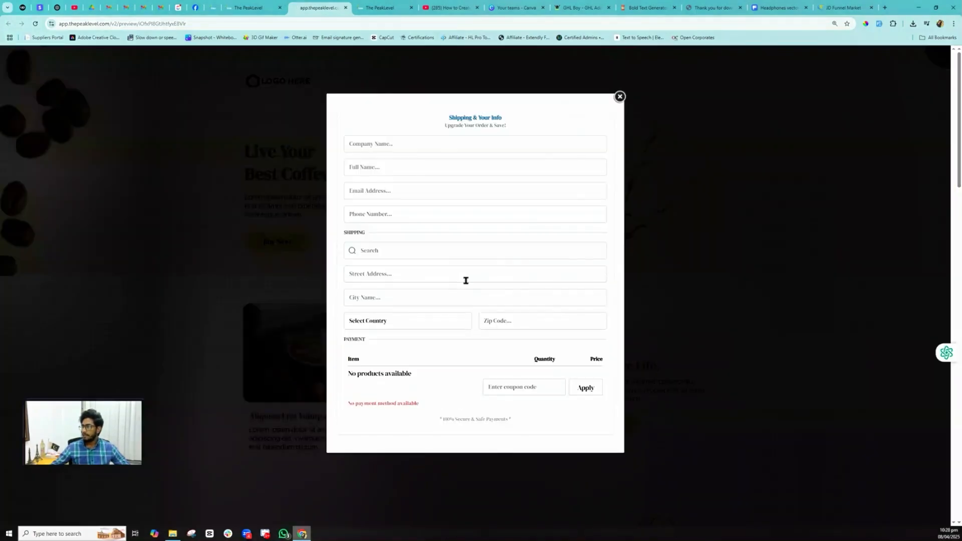
{"action": "scroll", "coordinate": [419, 426], "scroll_direction": "down", "scroll_amount": 3}
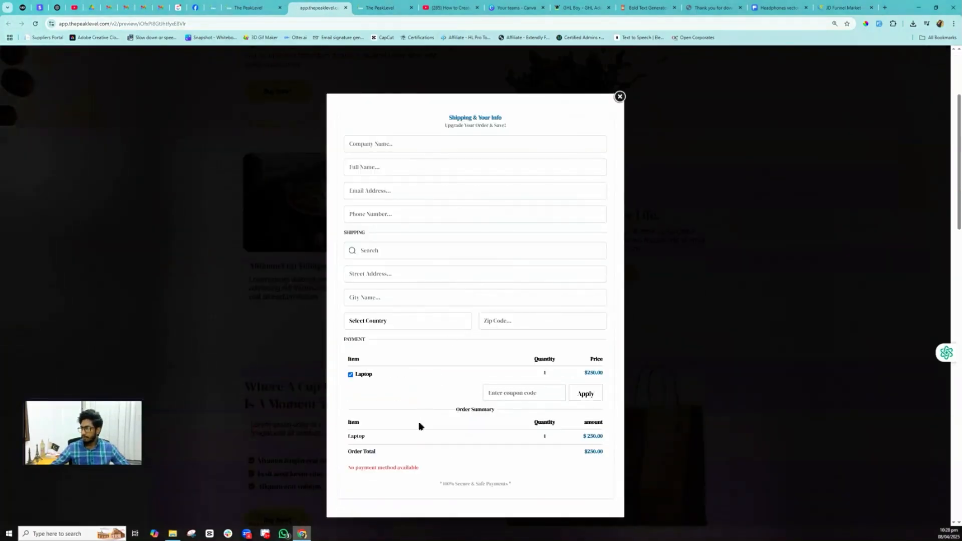
{"action": "scroll", "coordinate": [575, 101], "scroll_direction": "down", "scroll_amount": 3}
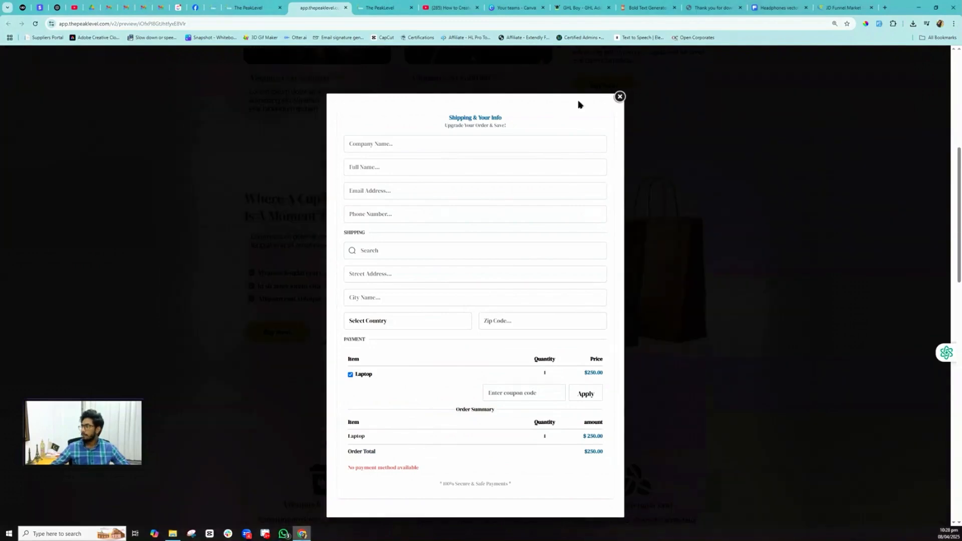
{"action": "scroll", "coordinate": [551, 201], "scroll_direction": "down", "scroll_amount": 3}
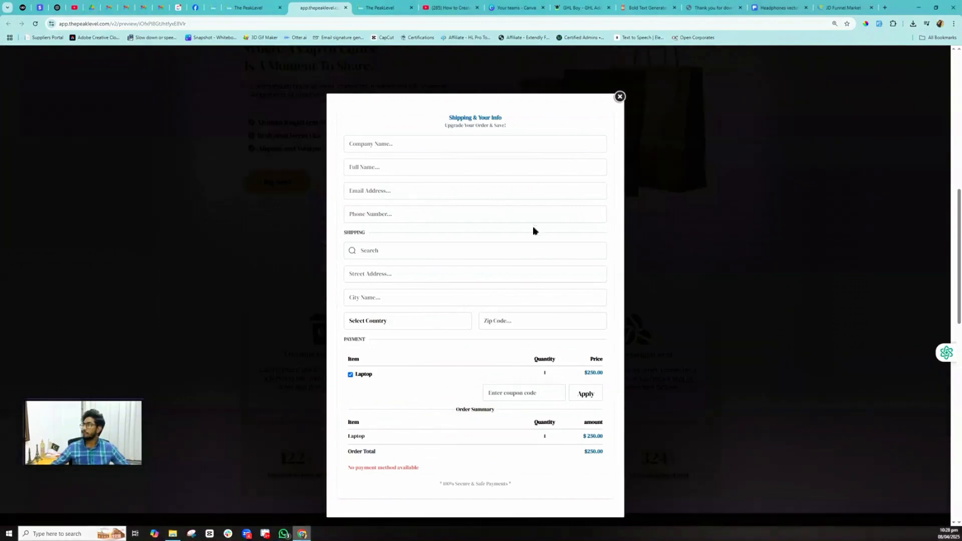
{"action": "left_click", "coordinate": [619, 96]}
- Load the Home page in the page builder and select its checkout popup's One Step Order form
{"action": "left_click", "coordinate": [251, 8]}
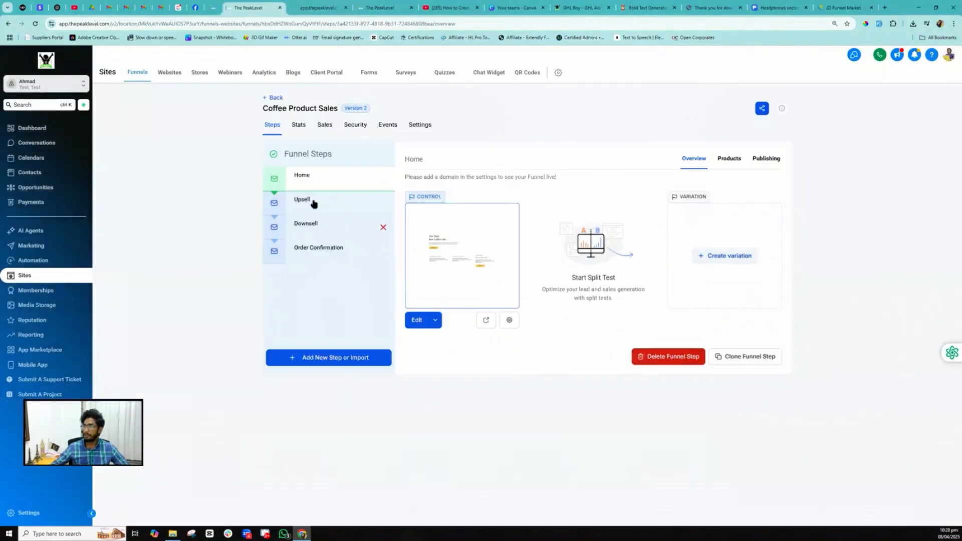
{"action": "left_click", "coordinate": [380, 8]}
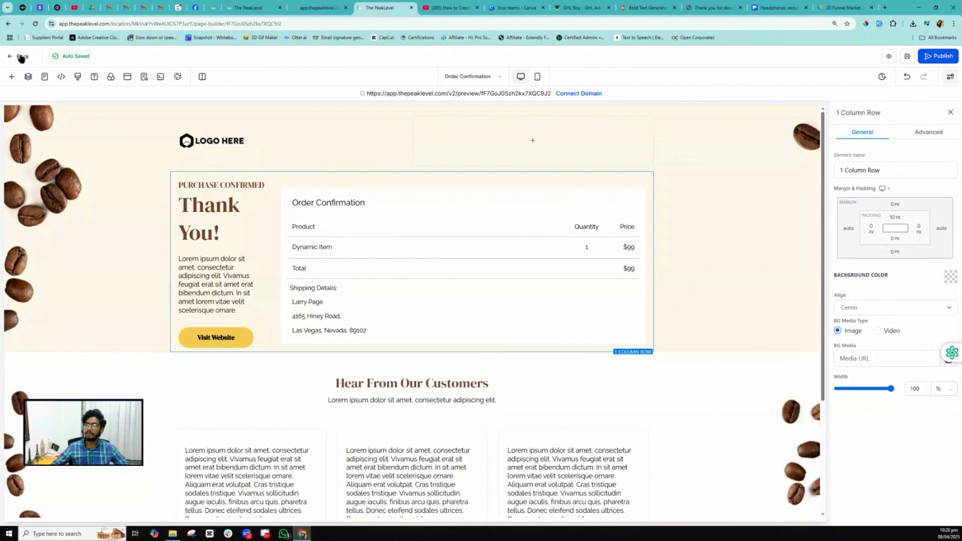
{"action": "left_click", "coordinate": [470, 76]}
{"action": "left_click", "coordinate": [25, 148]}
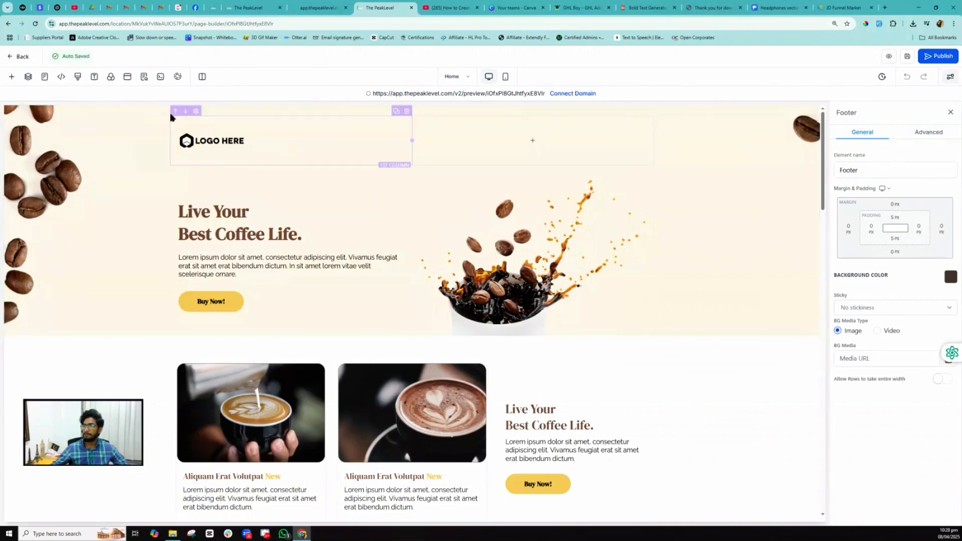
{"action": "left_click", "coordinate": [127, 76]}
{"action": "left_click", "coordinate": [403, 295]}
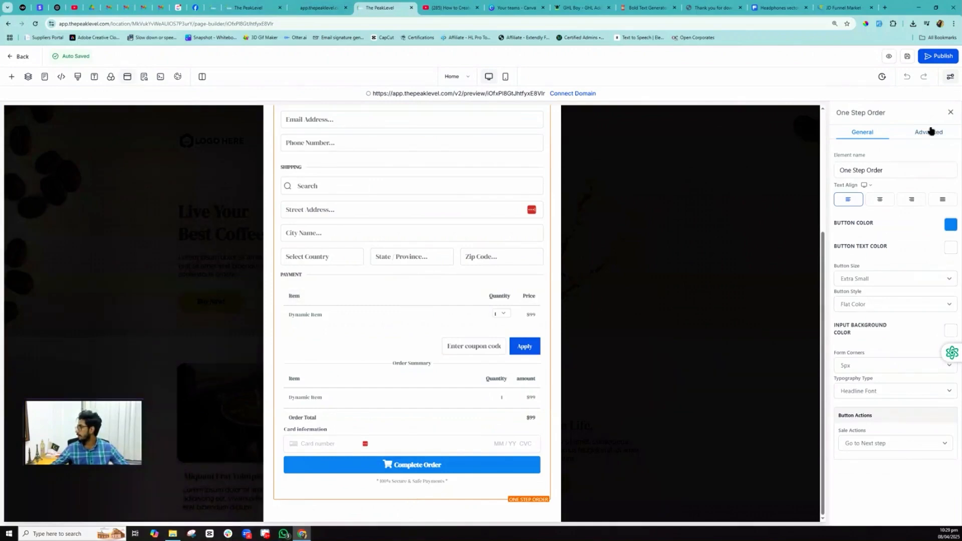
- Enable Order Bump in the One Step Order advanced settings and start a new bump product
{"action": "left_click", "coordinate": [930, 130]}
{"action": "scroll", "coordinate": [905, 266], "scroll_direction": "down", "scroll_amount": 5}
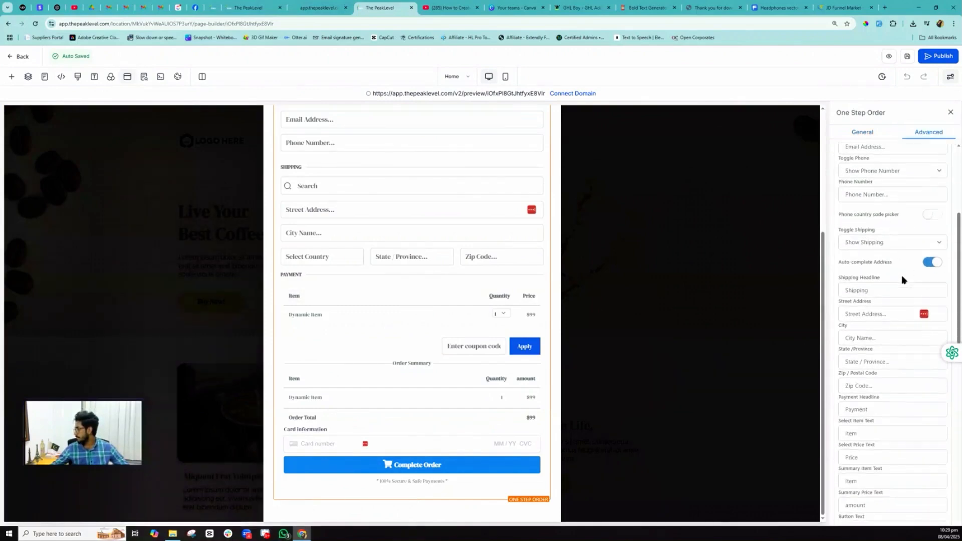
{"action": "scroll", "coordinate": [902, 271], "scroll_direction": "down", "scroll_amount": 2}
{"action": "scroll", "coordinate": [898, 262], "scroll_direction": "down", "scroll_amount": 2}
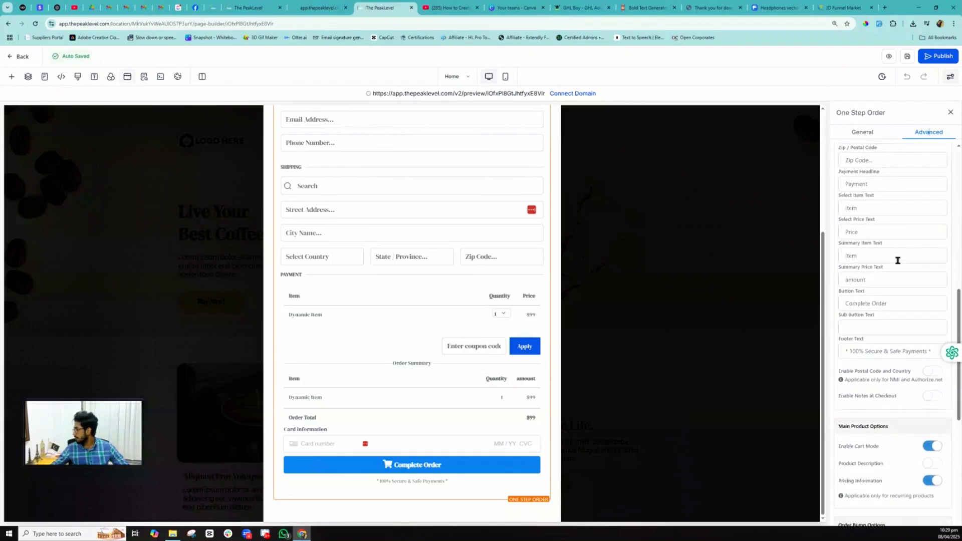
{"action": "scroll", "coordinate": [894, 263], "scroll_direction": "down", "scroll_amount": 3}
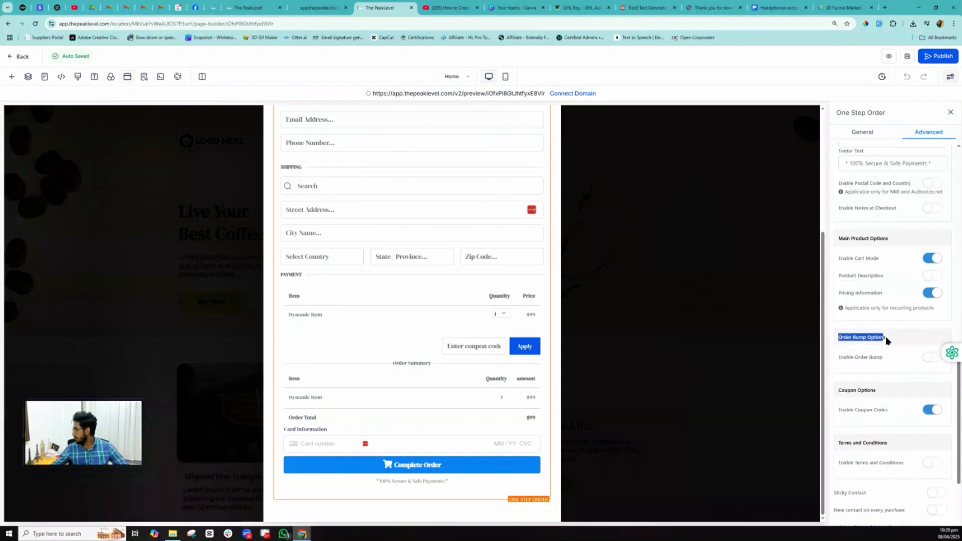
{"action": "scroll", "coordinate": [887, 357], "scroll_direction": "down", "scroll_amount": 2}
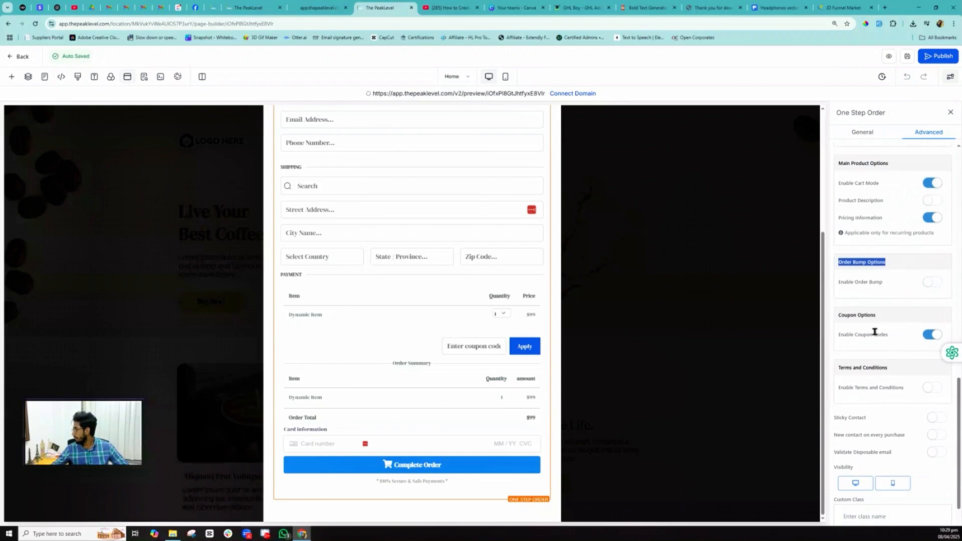
{"action": "left_click", "coordinate": [933, 284]}
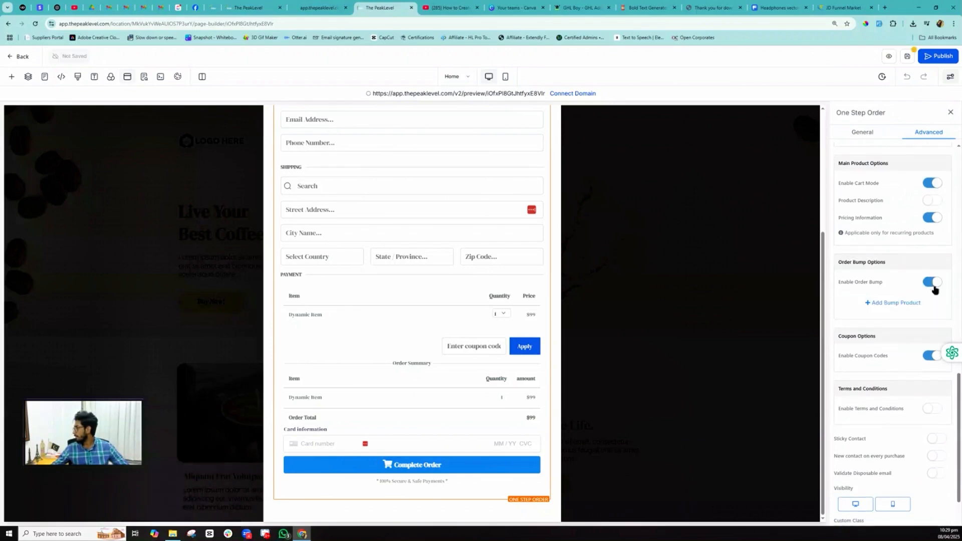
{"action": "left_click", "coordinate": [891, 303]}
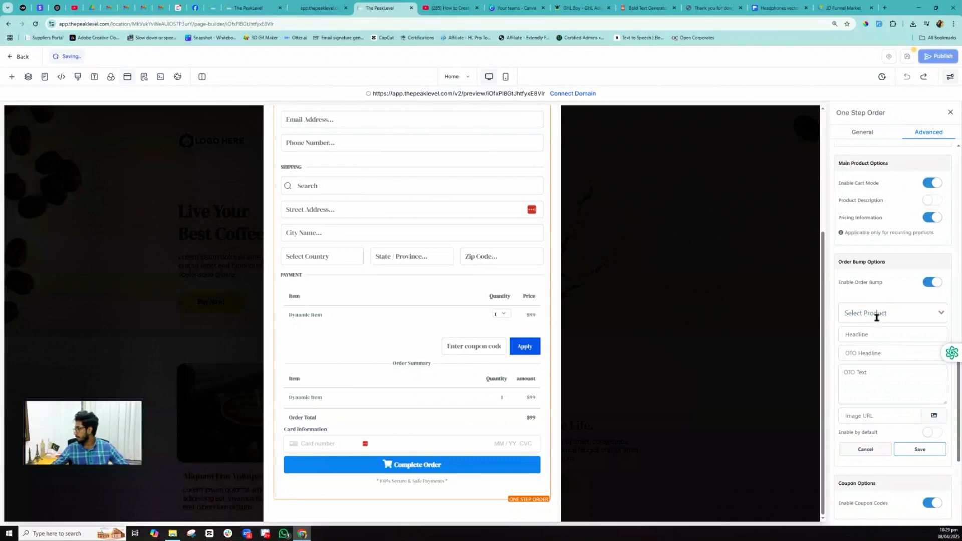
- Choose Mousepad as the bump product with headline 'H', OTO headline 'OtO Headline' and OTO text 'OTO Text'
{"action": "left_click", "coordinate": [876, 315]}
{"action": "left_click", "coordinate": [866, 328]}
{"action": "left_click", "coordinate": [878, 317]}
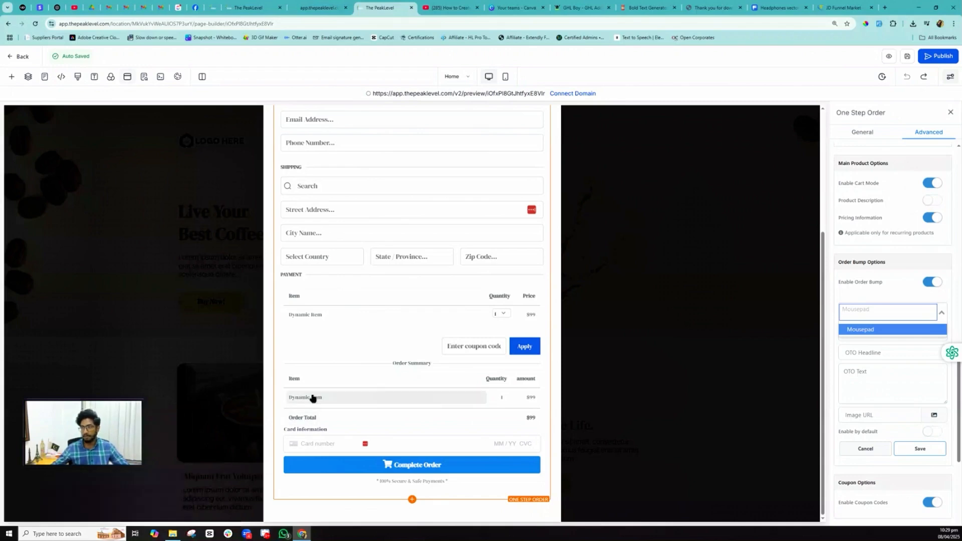
{"action": "left_click", "coordinate": [856, 331]}
{"action": "left_click", "coordinate": [868, 338]}
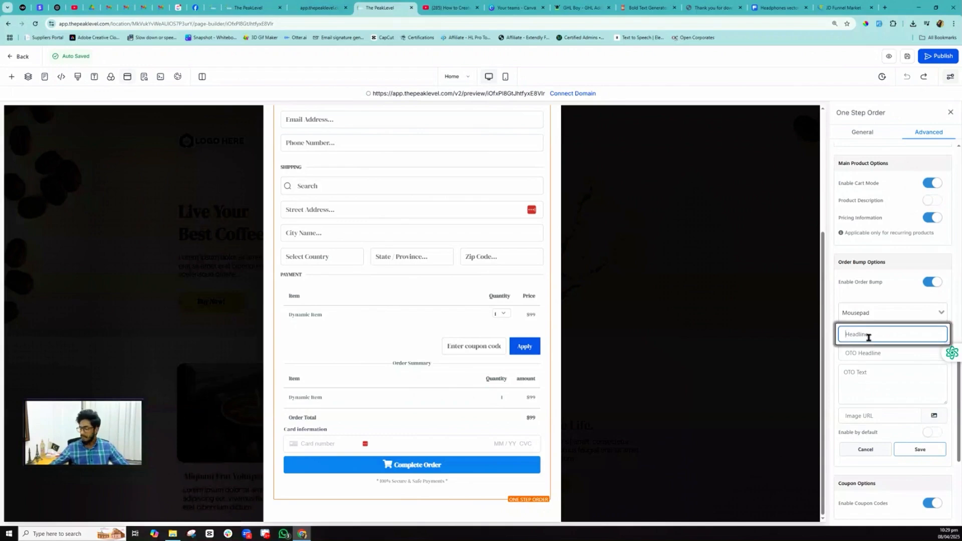
{"action": "type", "text": "Headline"}
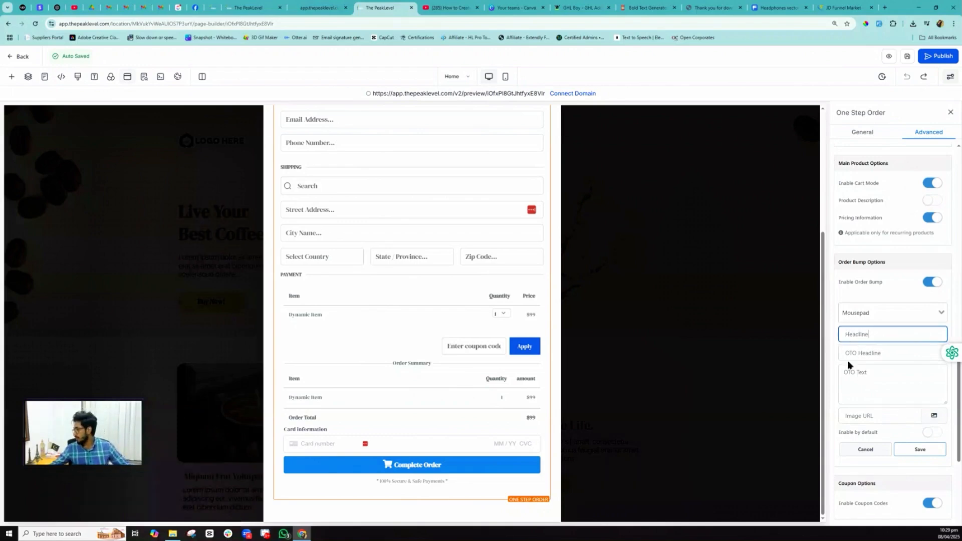
{"action": "left_click", "coordinate": [862, 352]}
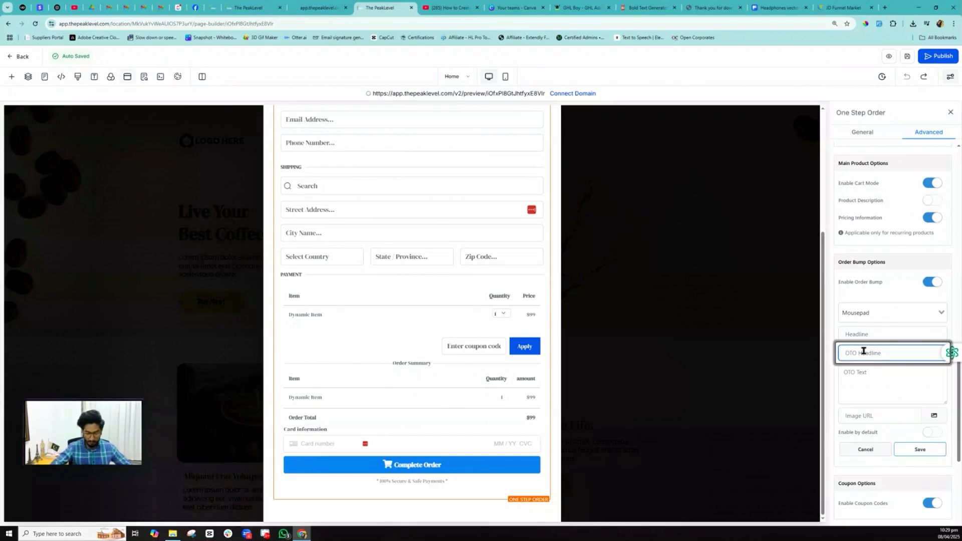
{"action": "type", "text": "OtO"}
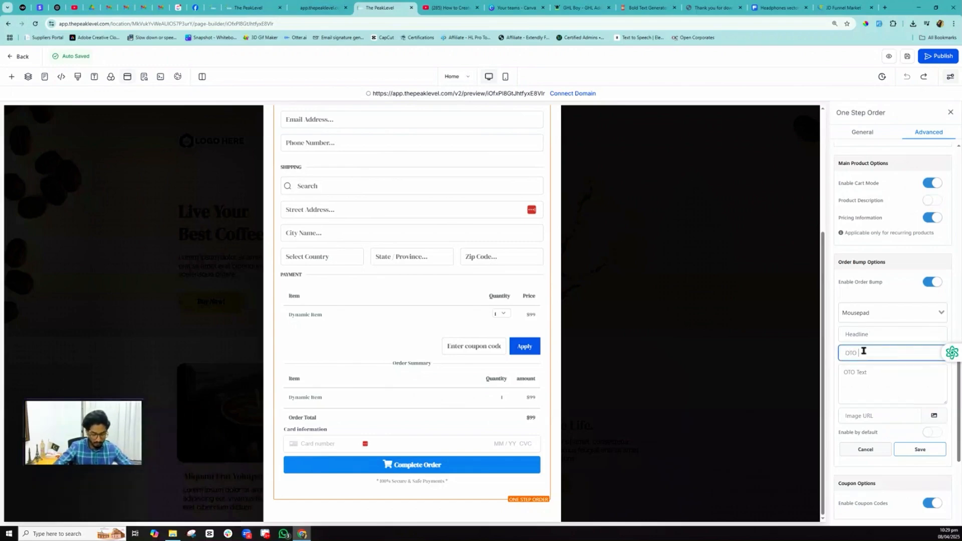
{"action": "type", "text": " Headline"}
{"action": "left_click", "coordinate": [865, 370]}
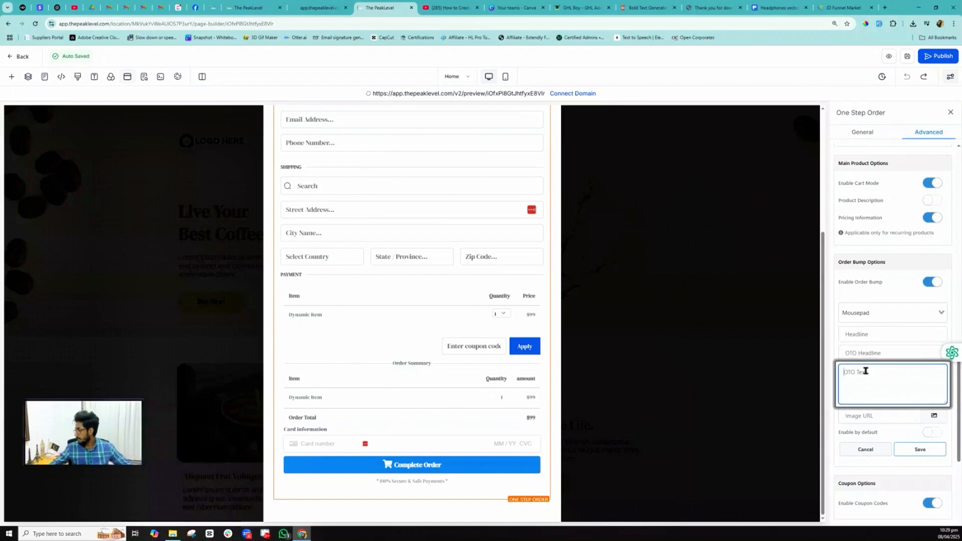
{"action": "type", "text": "O"}
{"action": "type", "text": "TO Text"}
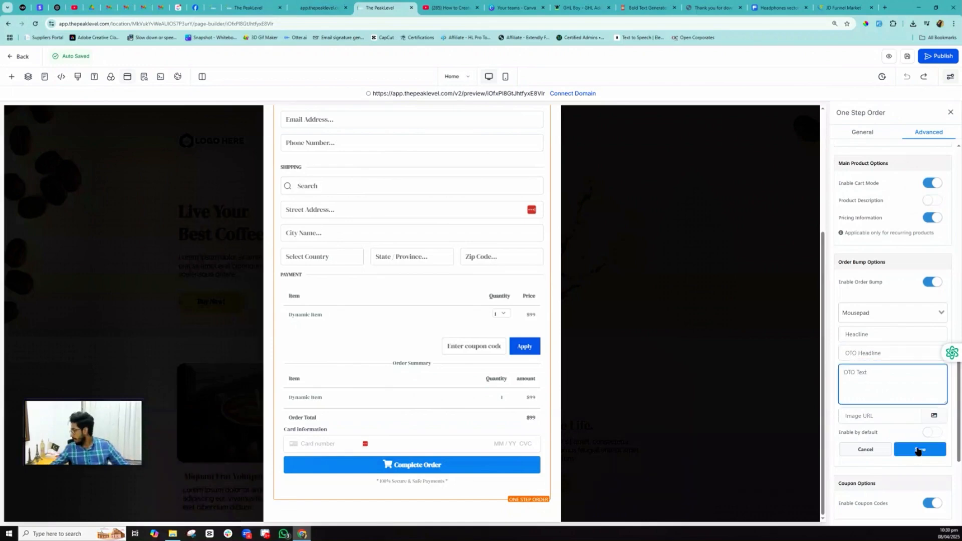
- Set the bump image to the mousepad photo from Media Storage and save the order bump
{"action": "left_click", "coordinate": [870, 414]}
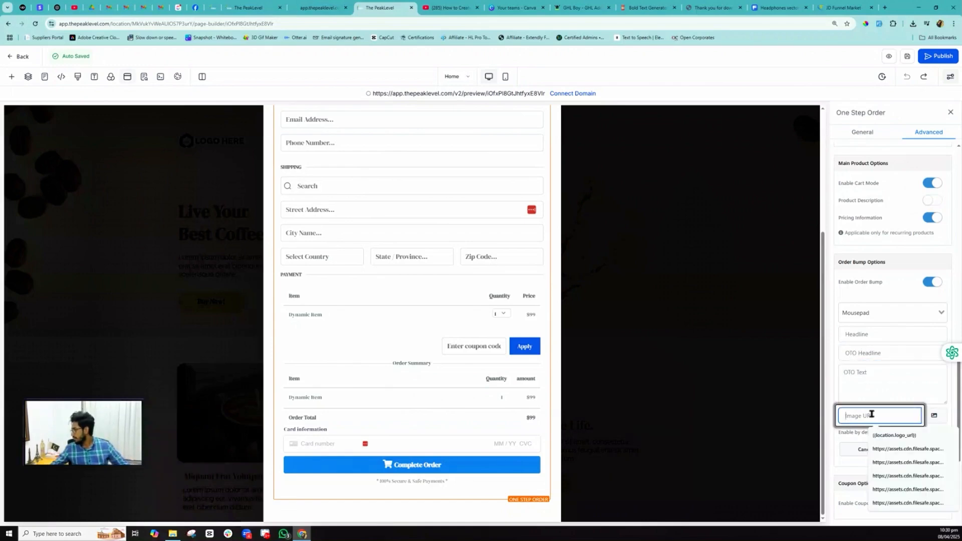
{"action": "left_click", "coordinate": [934, 415]}
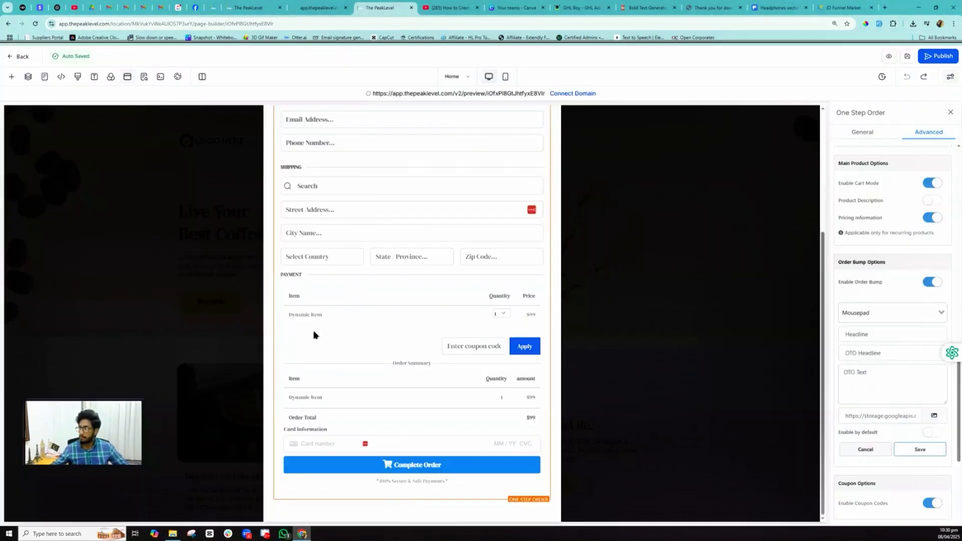
{"action": "left_click", "coordinate": [127, 324]}
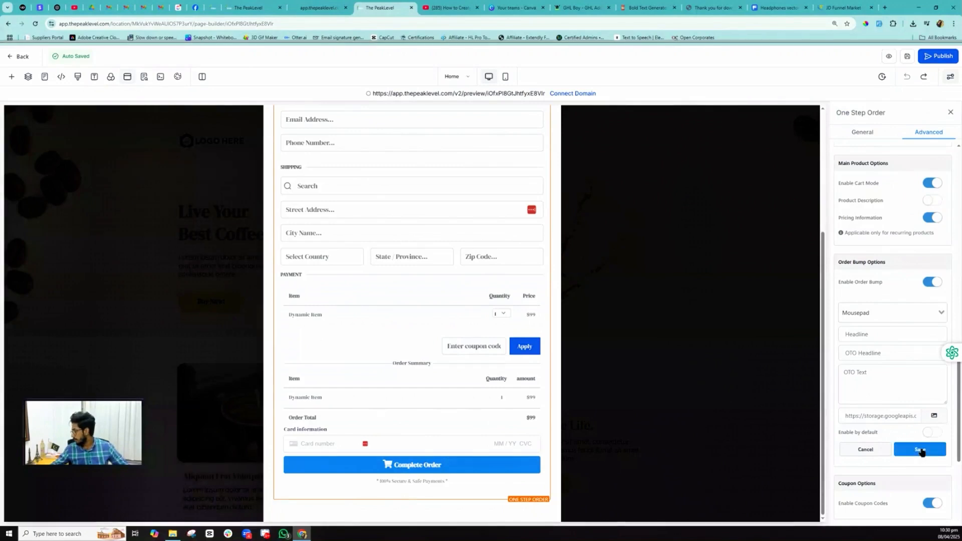
{"action": "scroll", "coordinate": [921, 451], "scroll_direction": "down", "scroll_amount": 2}
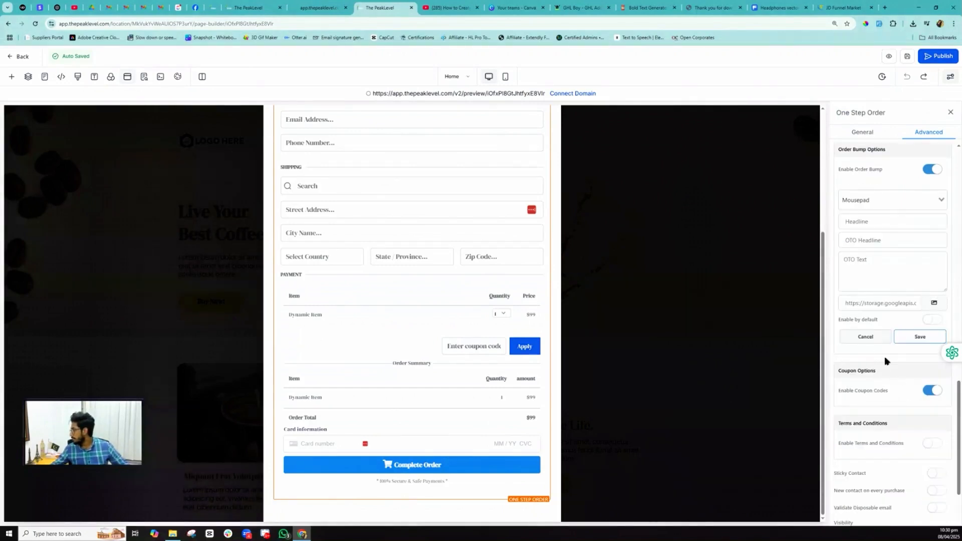
{"action": "left_click", "coordinate": [919, 336]}
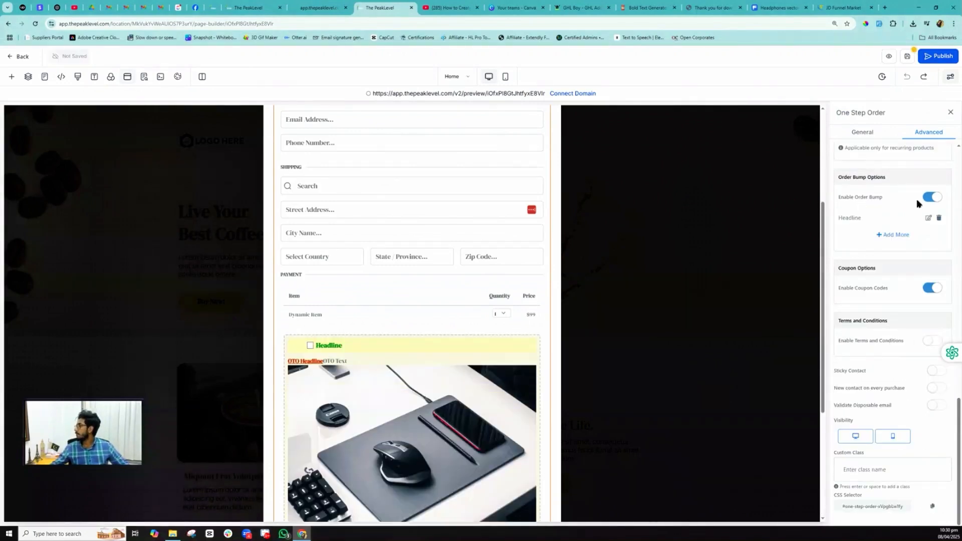
- Save the funnel page and switch to the live preview of the funnel
{"action": "left_click", "coordinate": [907, 56]}
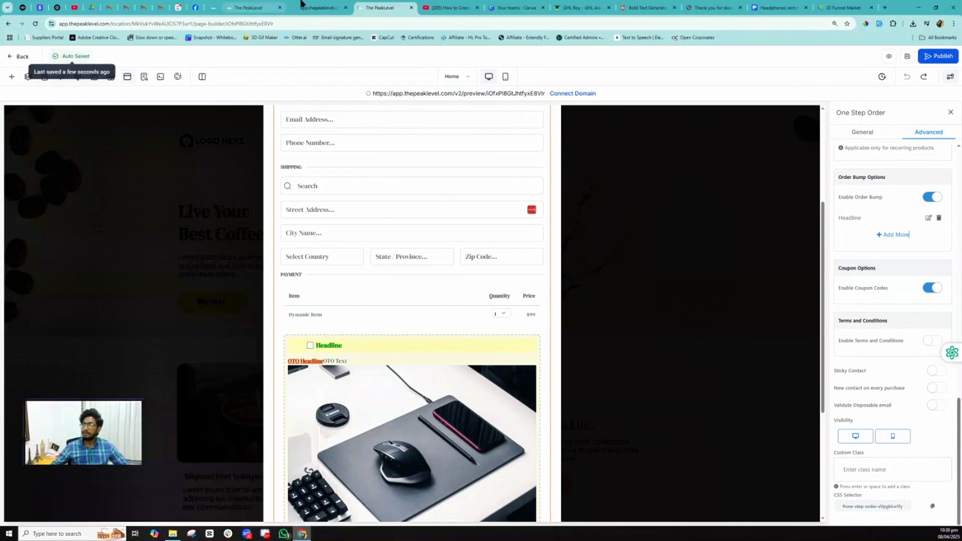
{"action": "left_click", "coordinate": [315, 8]}
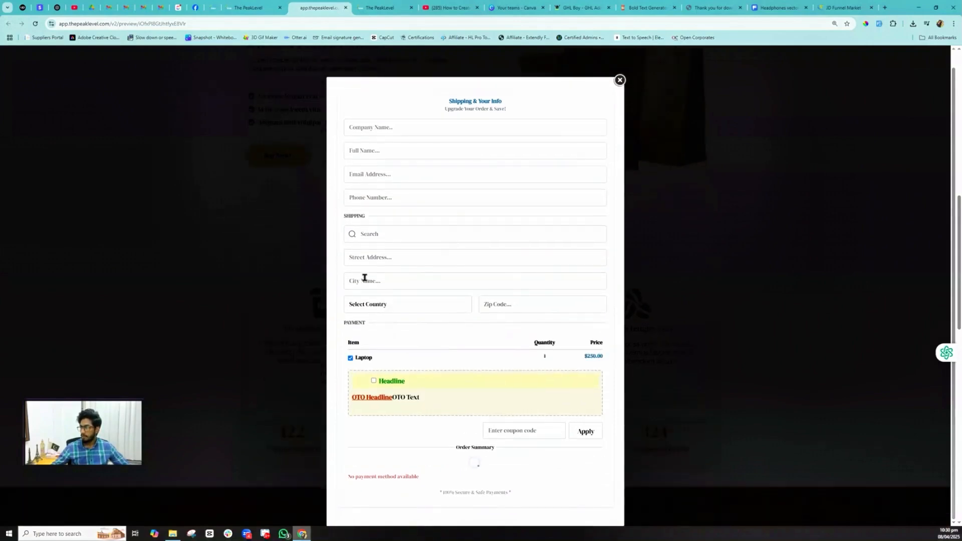
- Review the preview checkout: Laptop at $250.00 and the bump's Headline and OTO Headline
{"action": "scroll", "coordinate": [361, 280], "scroll_direction": "down", "scroll_amount": 4}
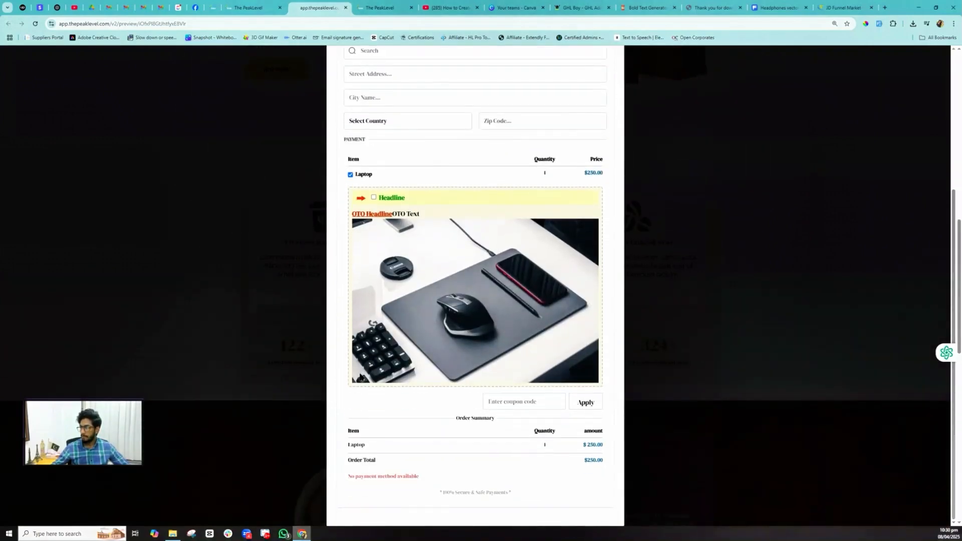
{"action": "left_click_drag", "start_coordinate": [355, 444], "coordinate": [600, 444]}
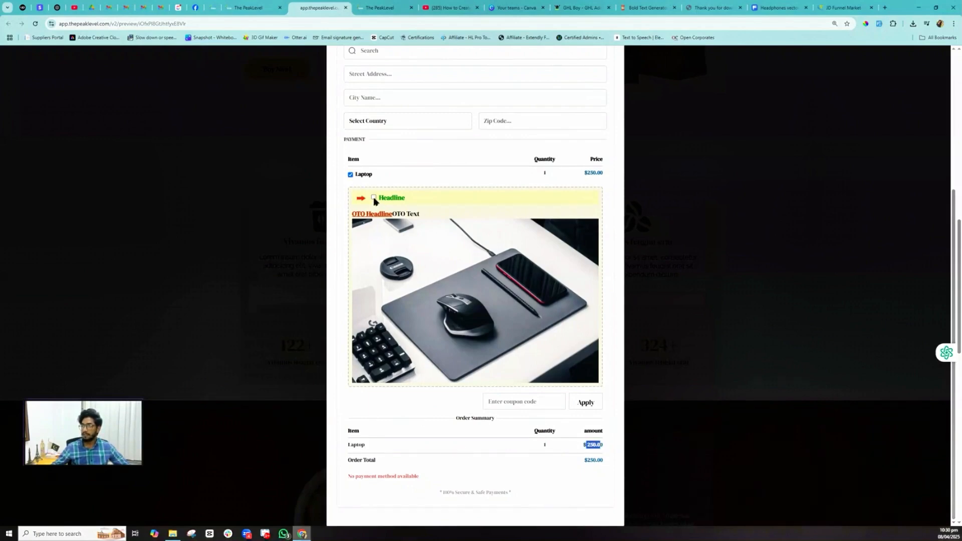
{"action": "left_click_drag", "start_coordinate": [377, 176], "coordinate": [354, 176]}
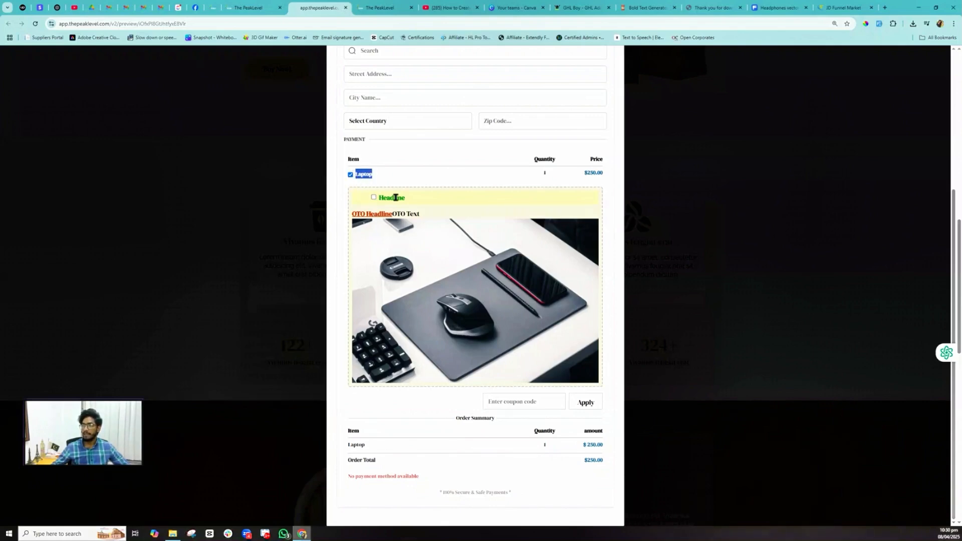
{"action": "left_click_drag", "start_coordinate": [404, 198], "coordinate": [420, 215]}
{"action": "left_click", "coordinate": [396, 214]}
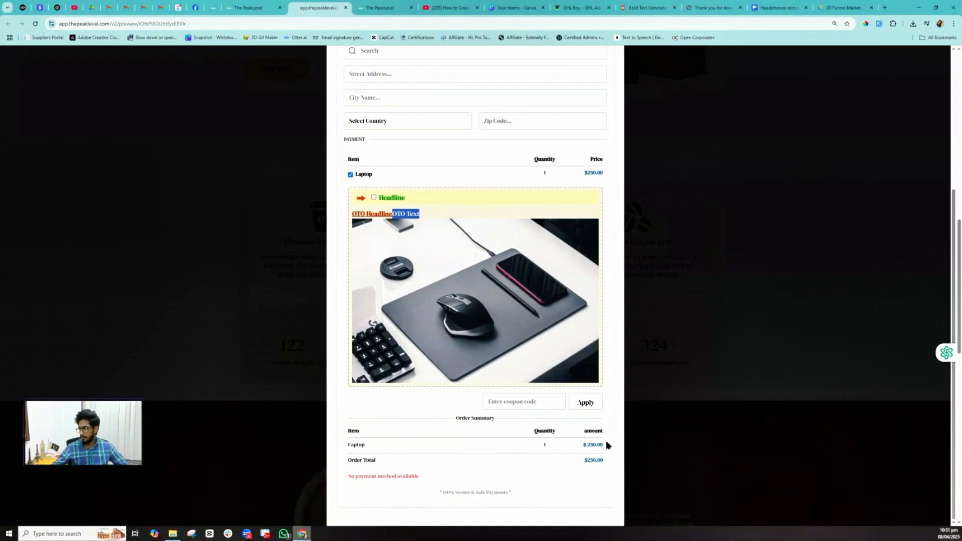
{"action": "left_click_drag", "start_coordinate": [606, 445], "coordinate": [586, 445]}
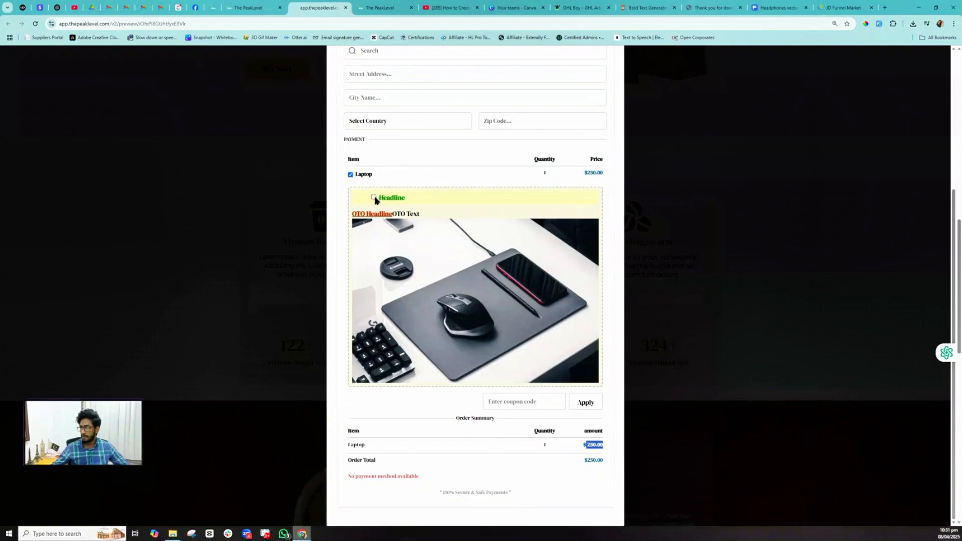
- Tick the order bump so Mousepad at $10.00 joins the summary, making the total $260.00
{"action": "left_click", "coordinate": [374, 198]}
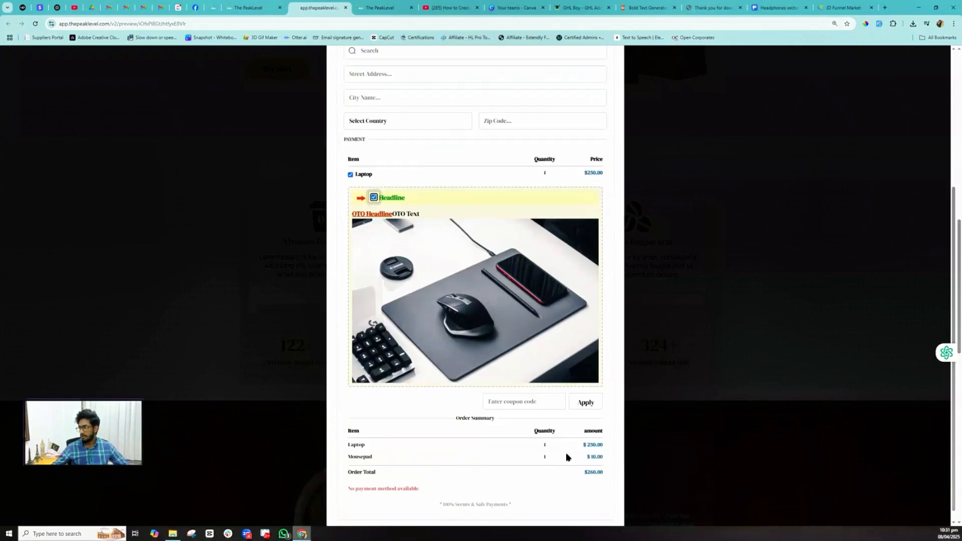
{"action": "scroll", "coordinate": [601, 454], "scroll_direction": "down", "scroll_amount": 3}
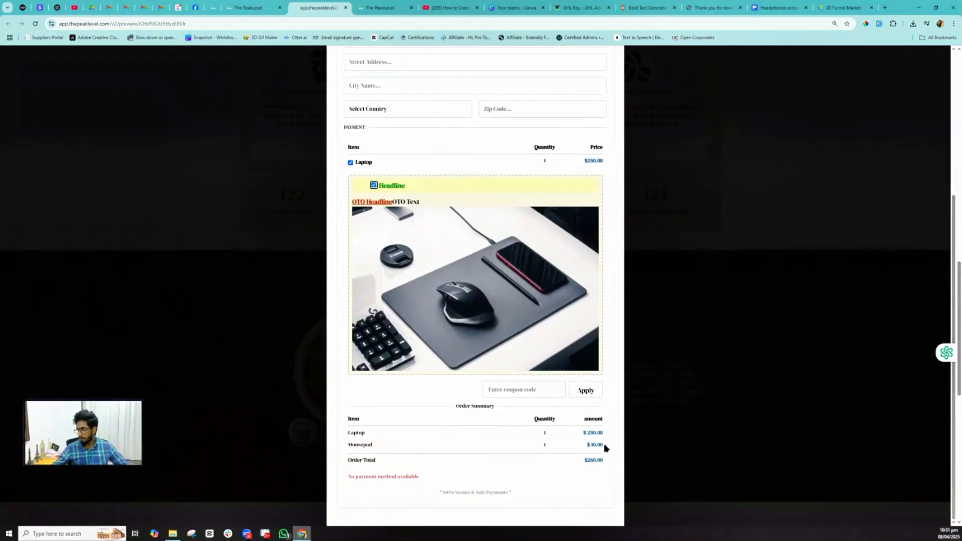
{"action": "left_click_drag", "start_coordinate": [606, 446], "coordinate": [570, 449]}
{"action": "left_click_drag", "start_coordinate": [349, 444], "coordinate": [347, 445]}
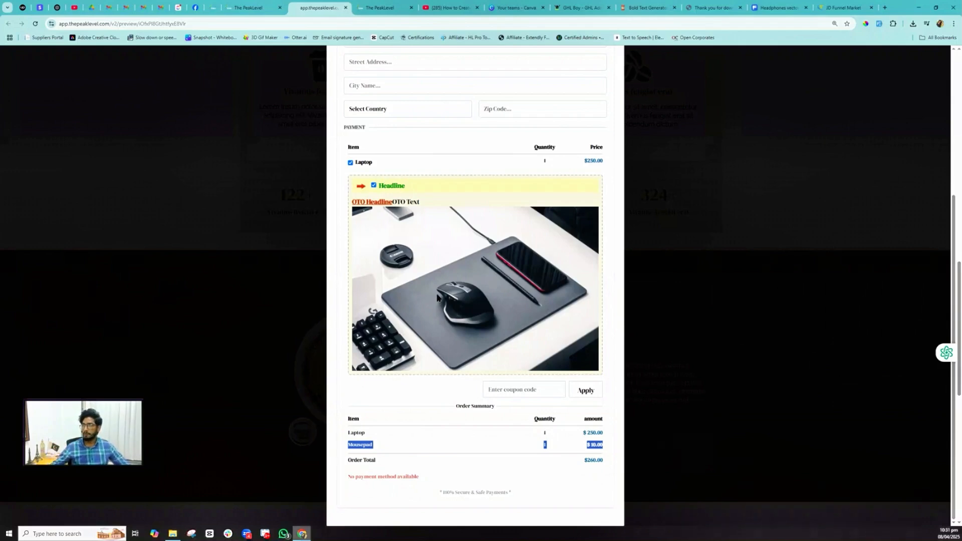
{"action": "scroll", "coordinate": [406, 288], "scroll_direction": "up", "scroll_amount": 2}
{"action": "scroll", "coordinate": [428, 345], "scroll_direction": "down", "scroll_amount": 2}
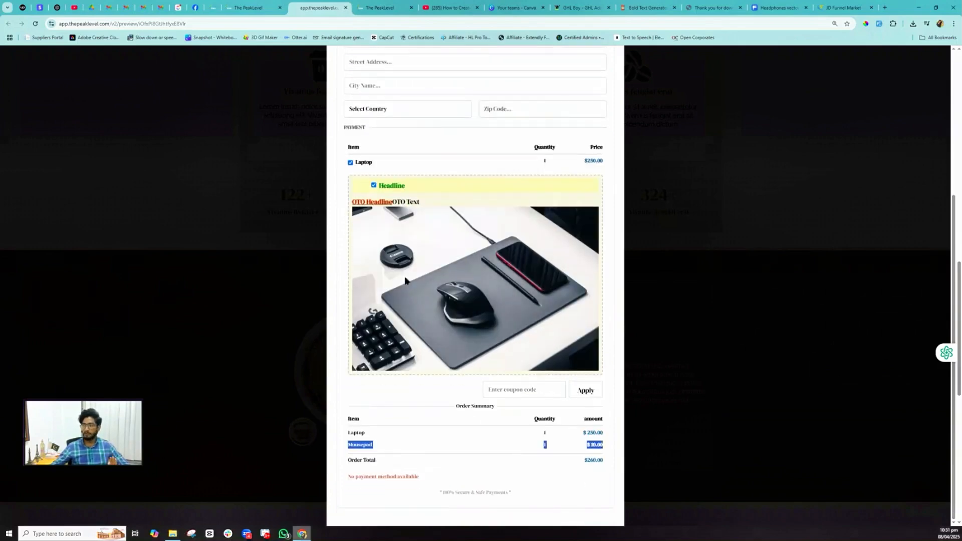
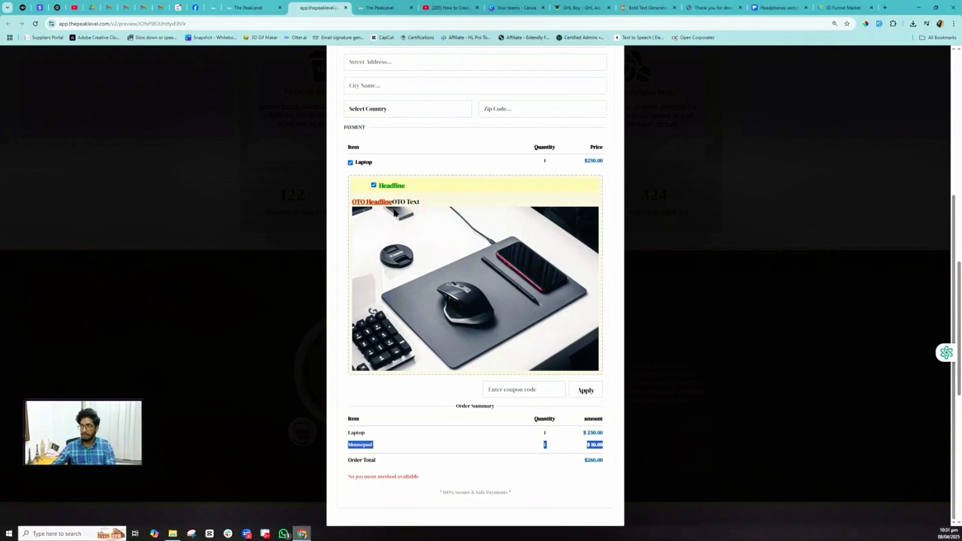
- Recheck the Mousepad order bump, close the checkout popup and return to the funnel steps
{"action": "left_click", "coordinate": [373, 185]}
{"action": "left_click", "coordinate": [373, 194]}
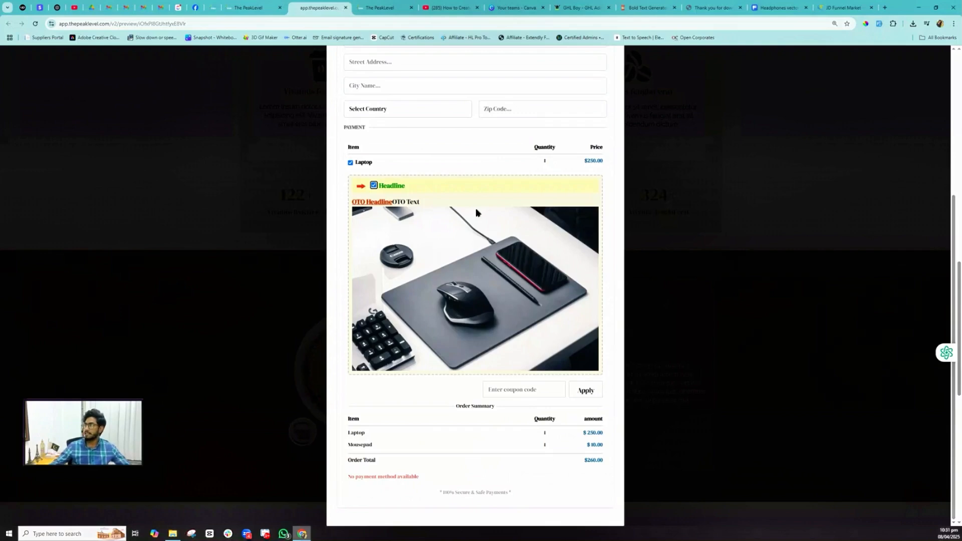
{"action": "scroll", "coordinate": [476, 208], "scroll_direction": "up", "scroll_amount": 5}
{"action": "left_click", "coordinate": [619, 97]}
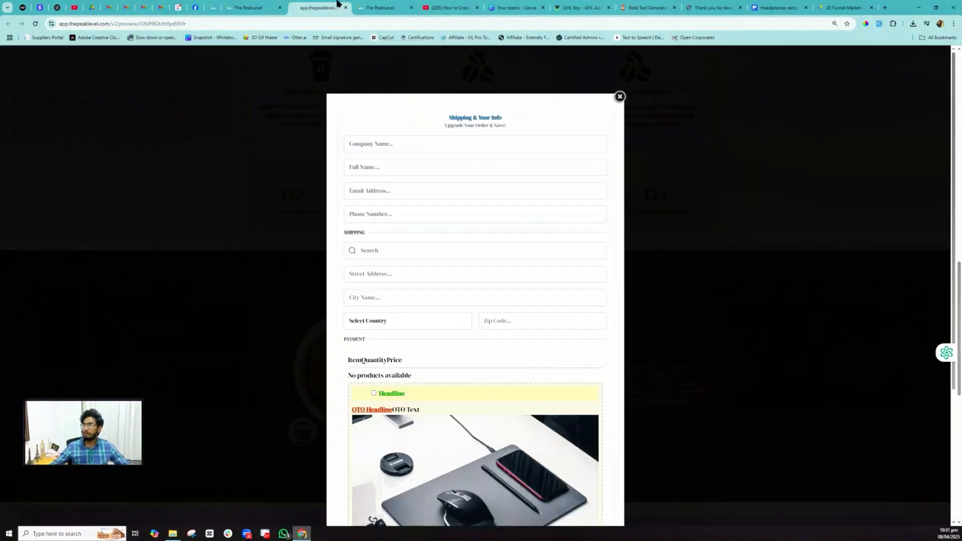
{"action": "left_click", "coordinate": [253, 7]}
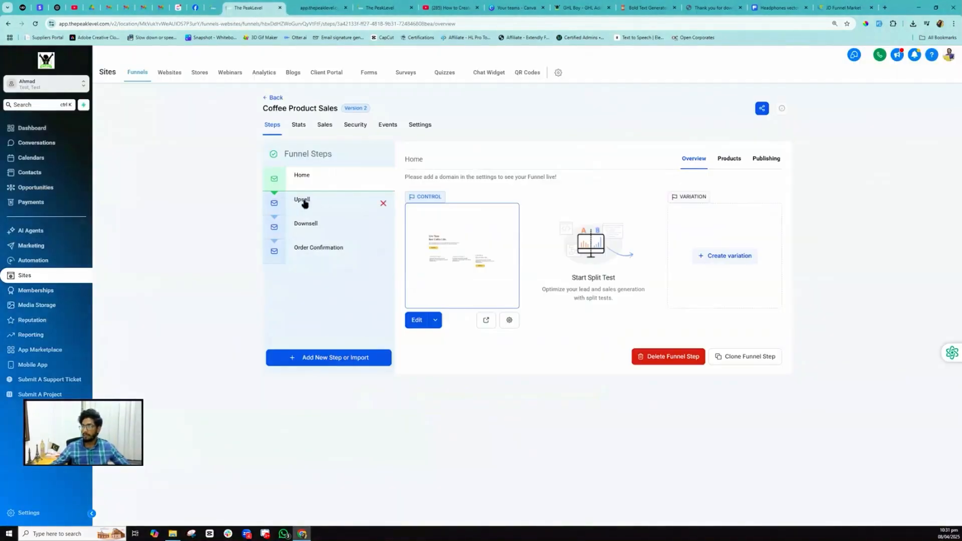
- Open the Upsell step and load the Upsell page in the page builder
{"action": "left_click", "coordinate": [302, 201]}
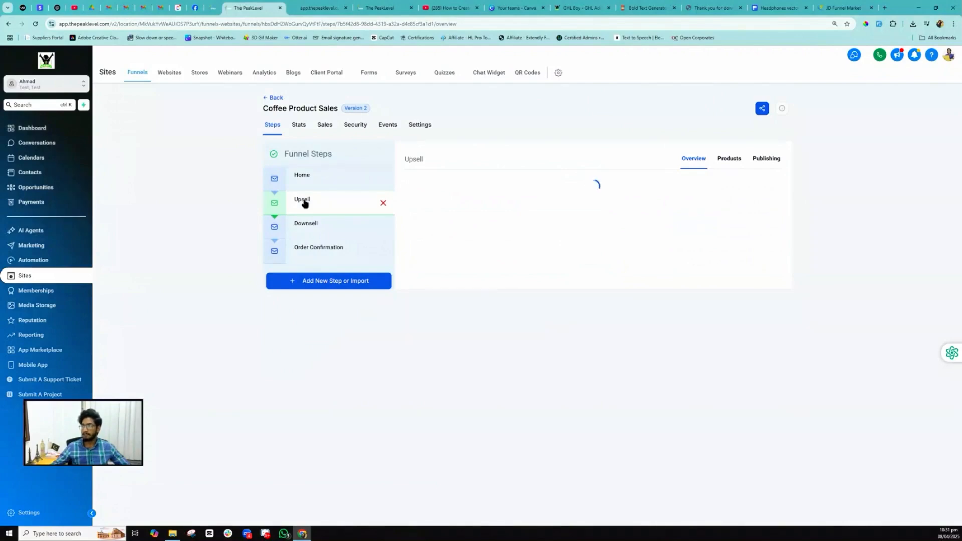
{"action": "left_click", "coordinate": [382, 7]}
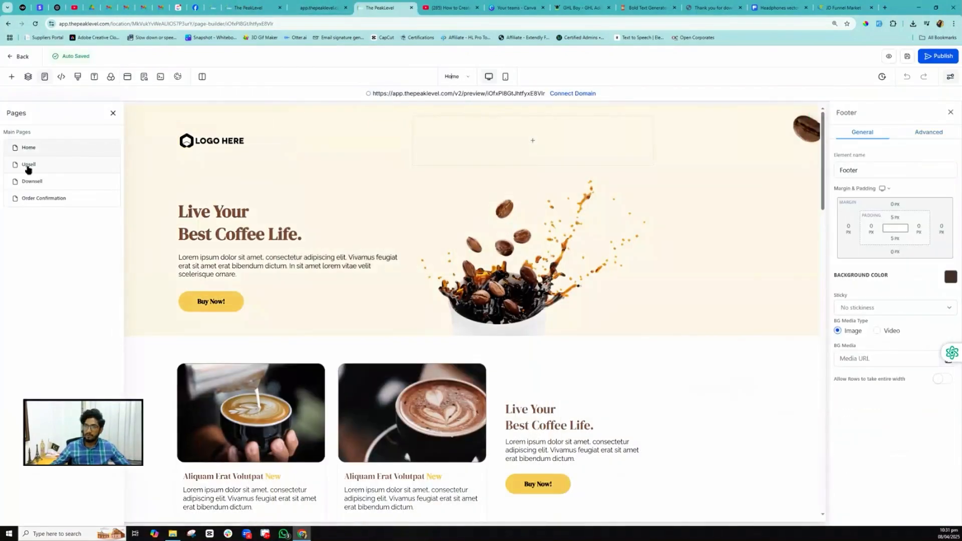
{"action": "left_click", "coordinate": [28, 165]}
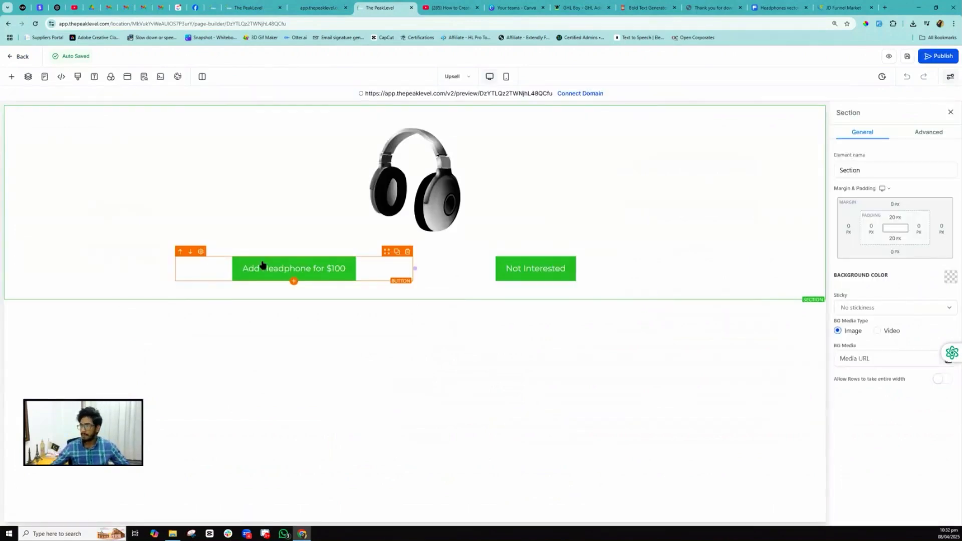
- Set the Add Headphone for $100 button's link to 'One click up/down sell product'
{"action": "left_click", "coordinate": [324, 274]}
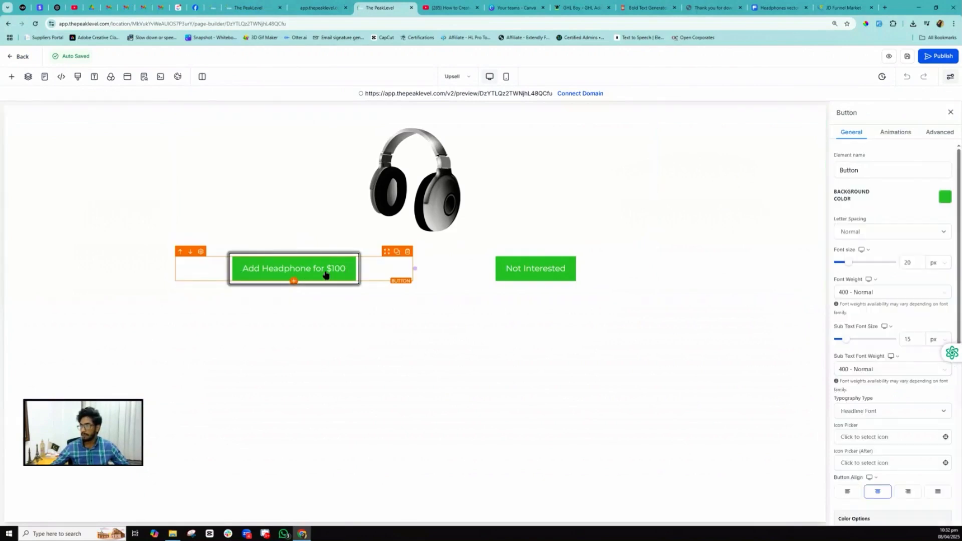
{"action": "scroll", "coordinate": [901, 461], "scroll_direction": "down", "scroll_amount": 6}
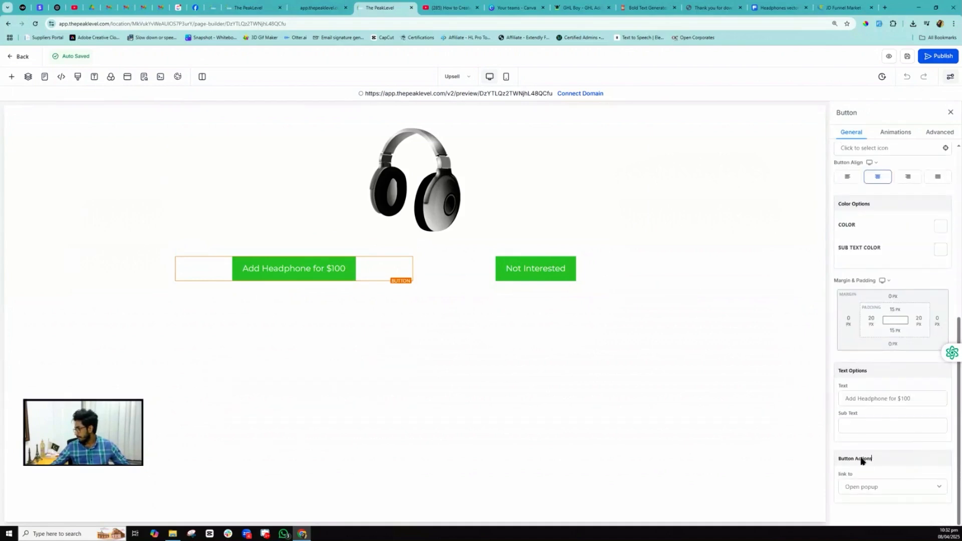
{"action": "left_click_drag", "start_coordinate": [861, 461], "coordinate": [835, 462]}
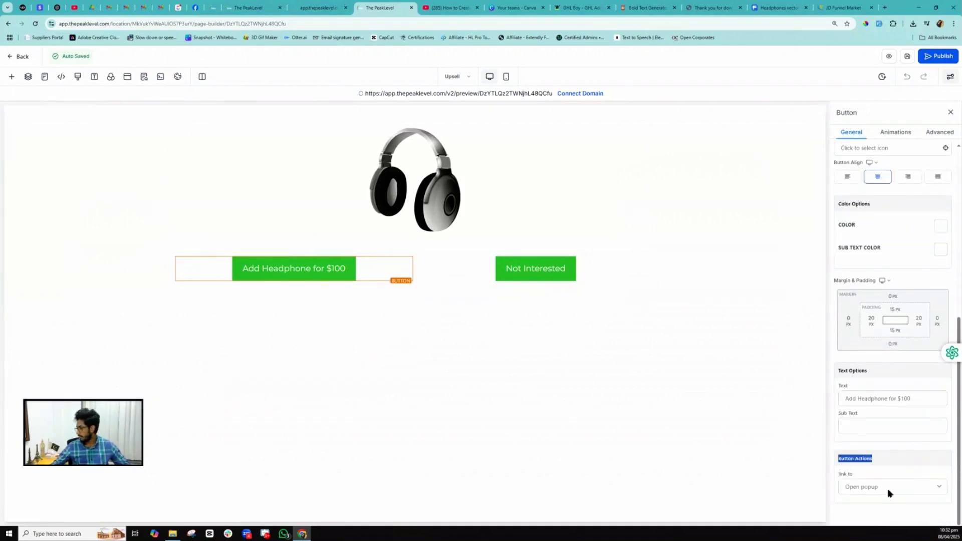
{"action": "left_click", "coordinate": [872, 487]}
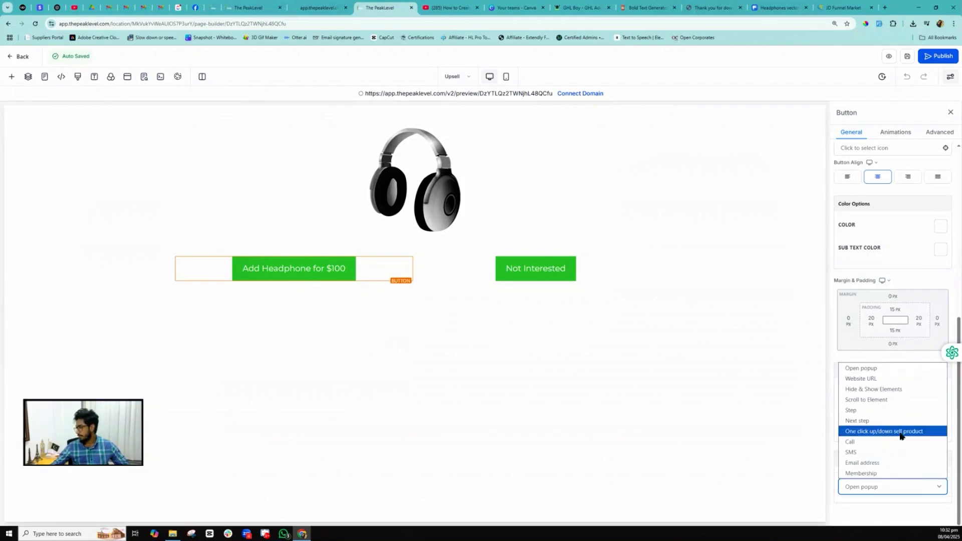
{"action": "left_click", "coordinate": [888, 432]}
{"action": "scroll", "coordinate": [867, 416], "scroll_direction": "down", "scroll_amount": 1}
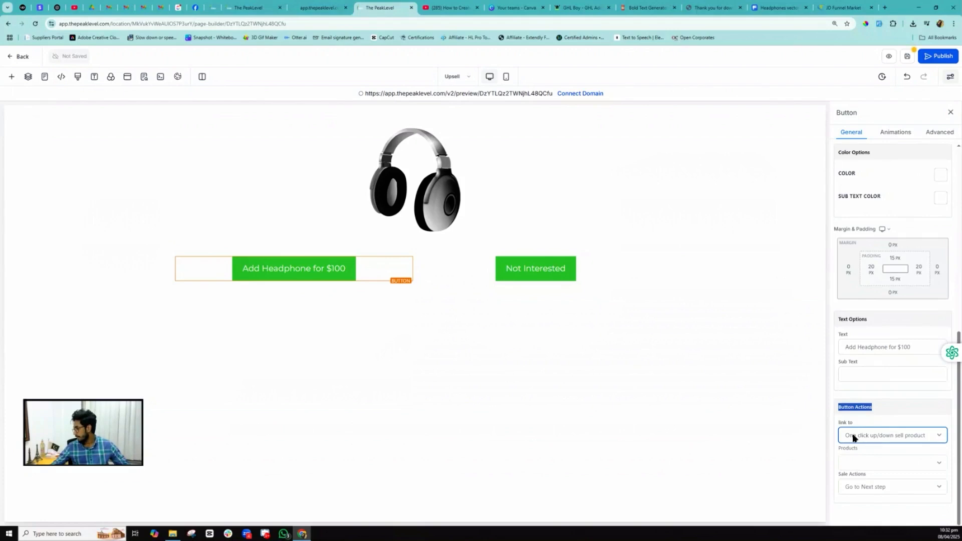
{"action": "left_click", "coordinate": [867, 436]}
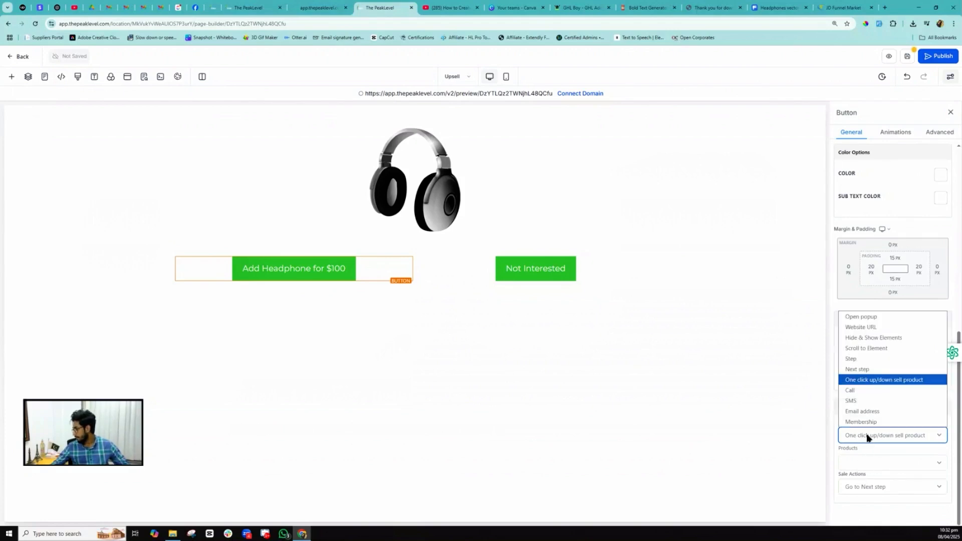
{"action": "left_click", "coordinate": [877, 385]}
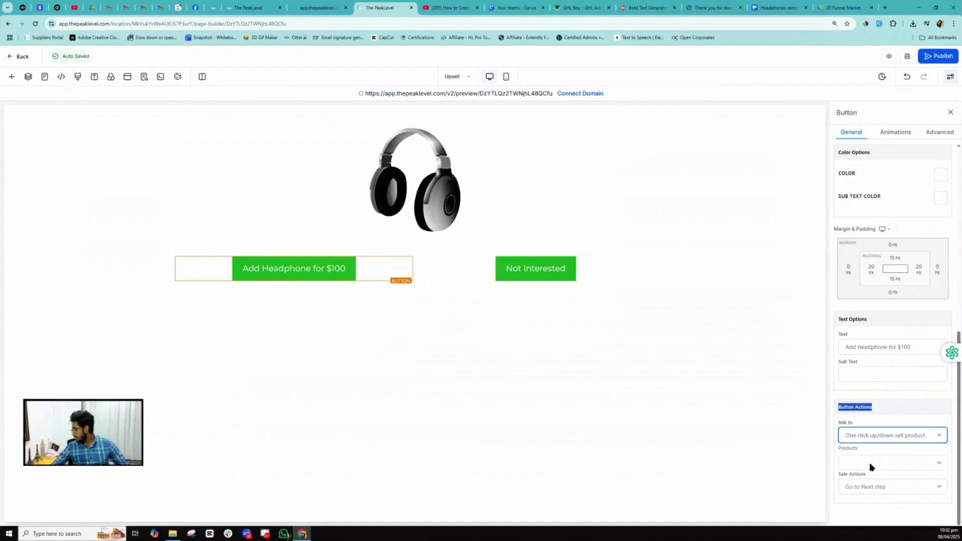
- Send buyers to Order Confirmation after purchase, choose Headphone as the product, and save
{"action": "left_click", "coordinate": [877, 487]}
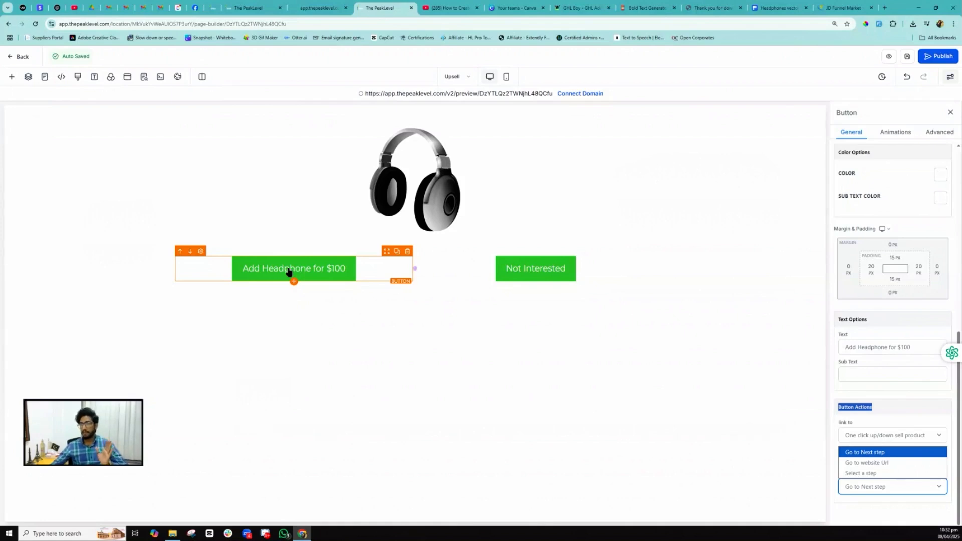
{"action": "left_click", "coordinate": [876, 473]}
{"action": "left_click", "coordinate": [861, 486]}
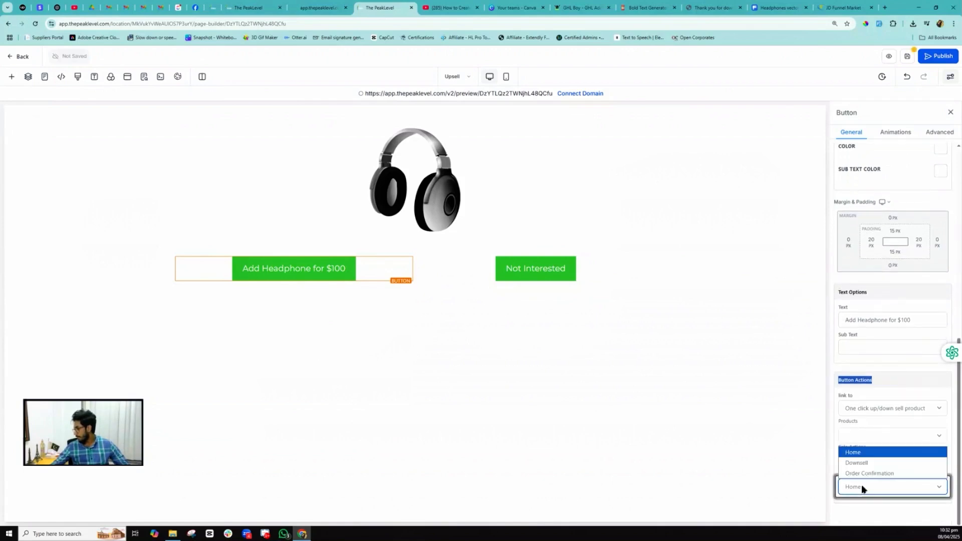
{"action": "left_click", "coordinate": [862, 473]}
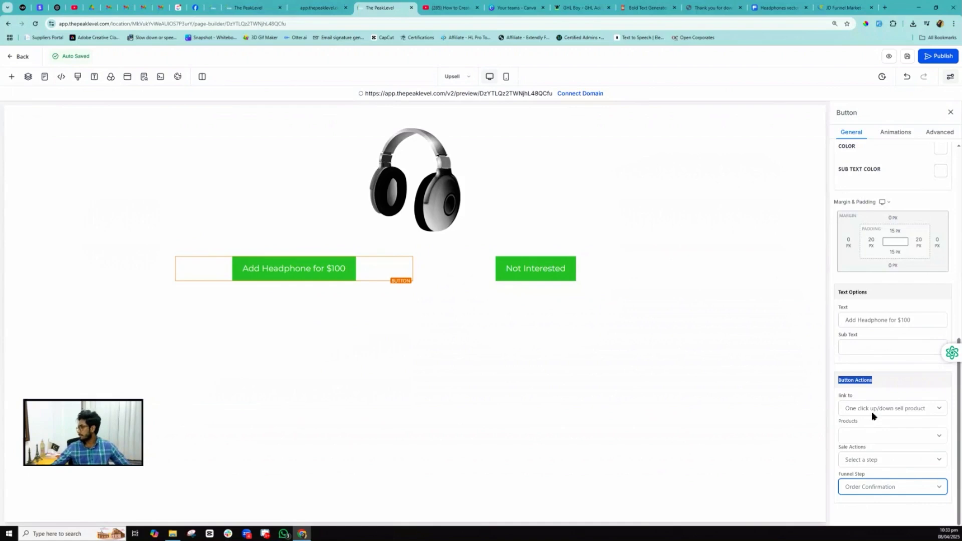
{"action": "left_click", "coordinate": [906, 56]}
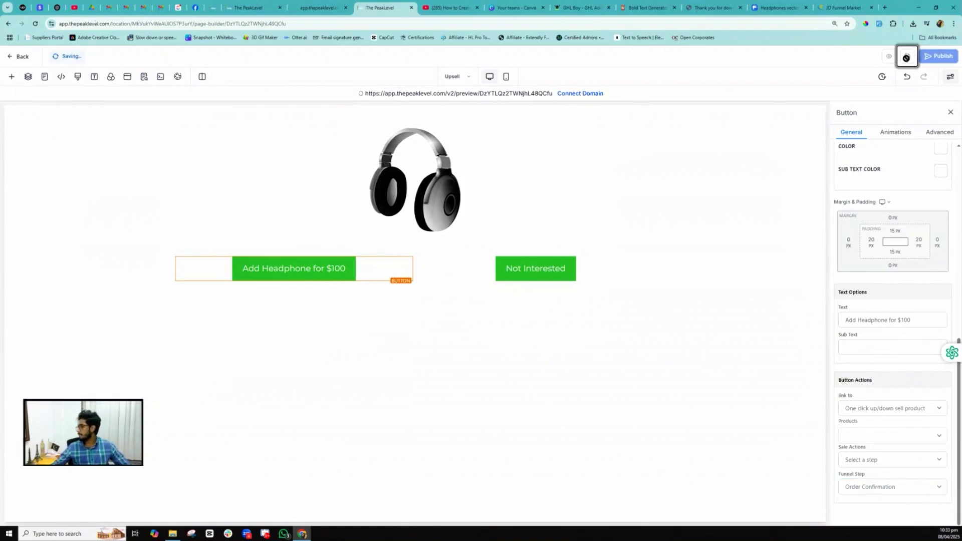
{"action": "left_click", "coordinate": [866, 435]}
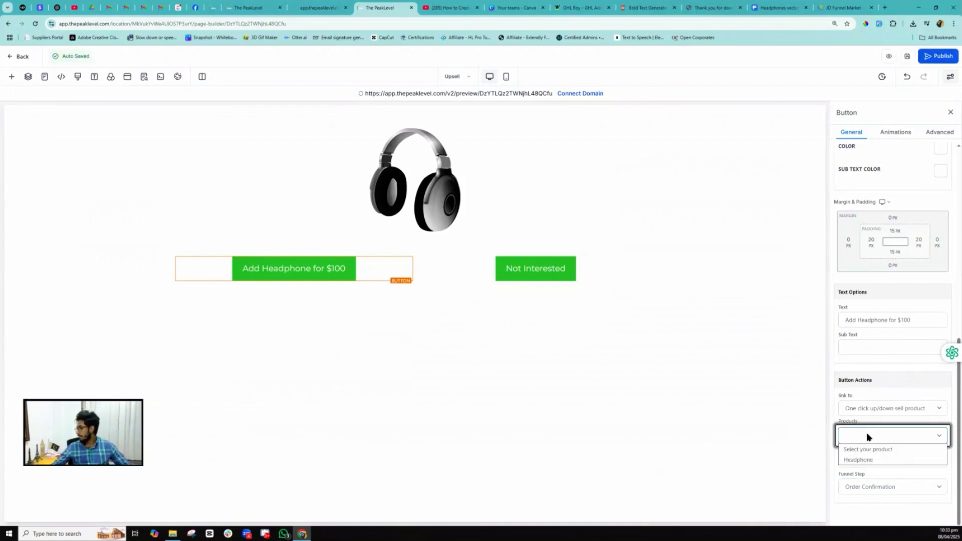
{"action": "left_click", "coordinate": [864, 460]}
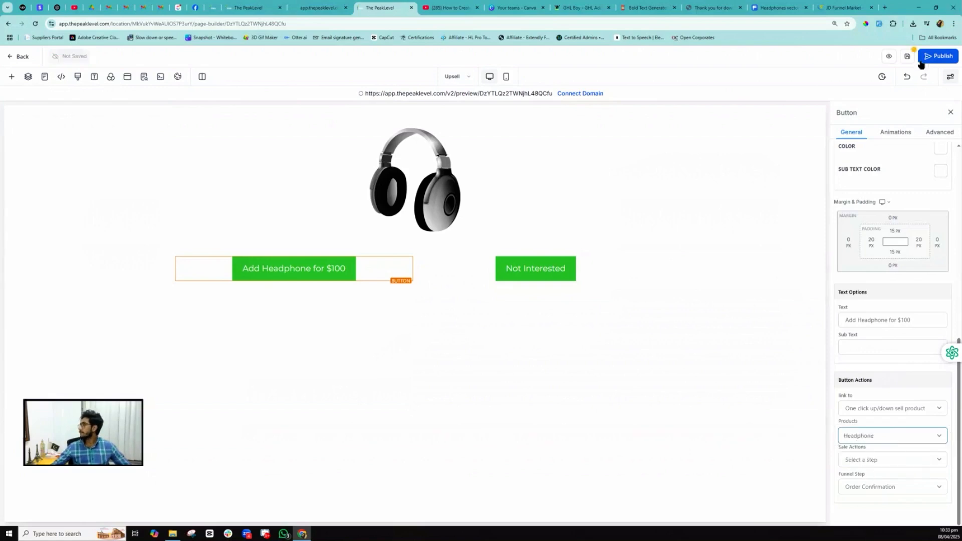
{"action": "left_click", "coordinate": [903, 57]}
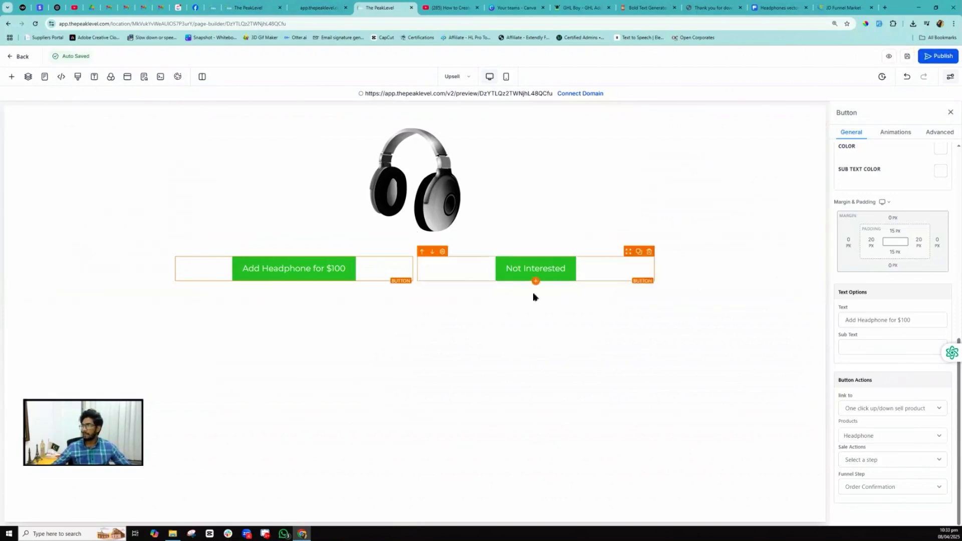
- Link the Not Interested button to the Downsell funnel step
{"action": "left_click", "coordinate": [518, 273]}
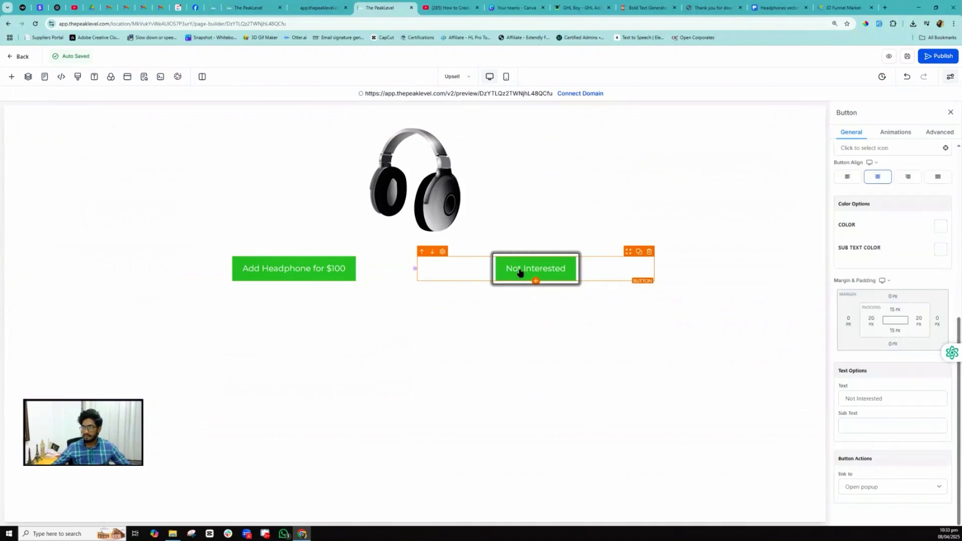
{"action": "left_click", "coordinate": [254, 273]}
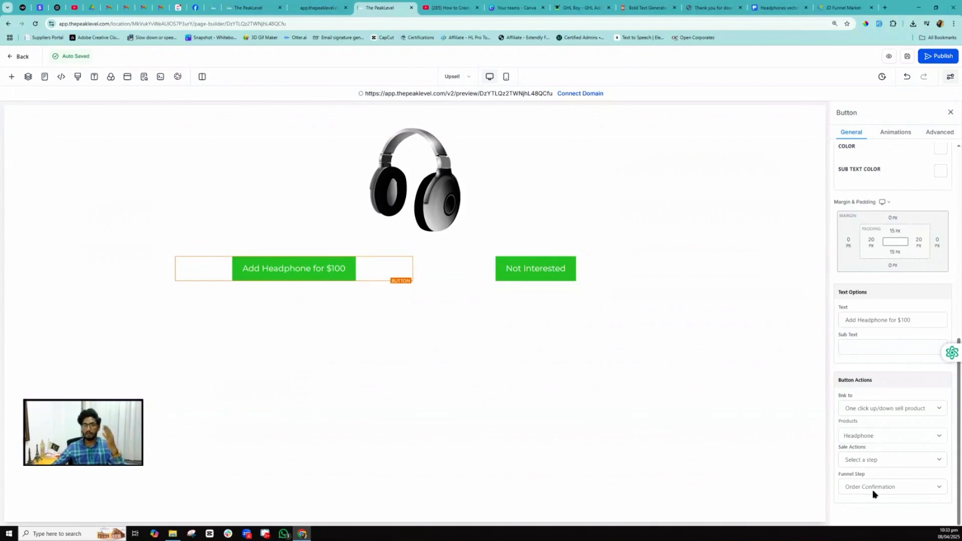
{"action": "left_click", "coordinate": [534, 274]}
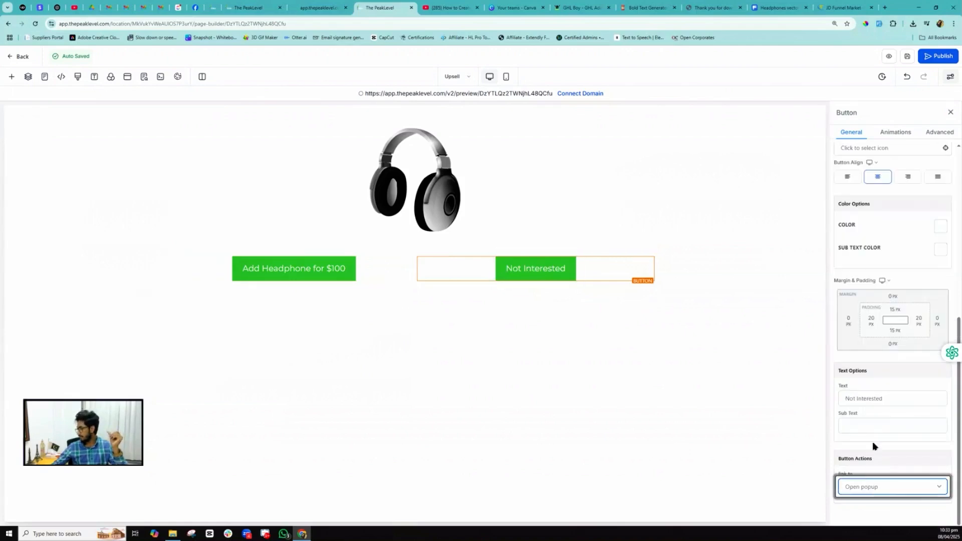
{"action": "left_click", "coordinate": [871, 483]}
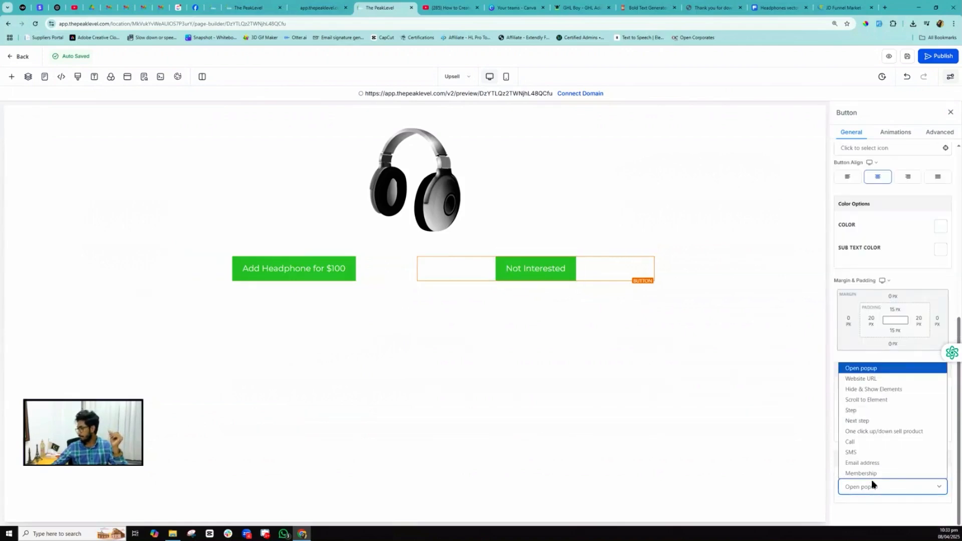
{"action": "left_click", "coordinate": [851, 410]}
{"action": "scroll", "coordinate": [865, 488], "scroll_direction": "down", "scroll_amount": 1}
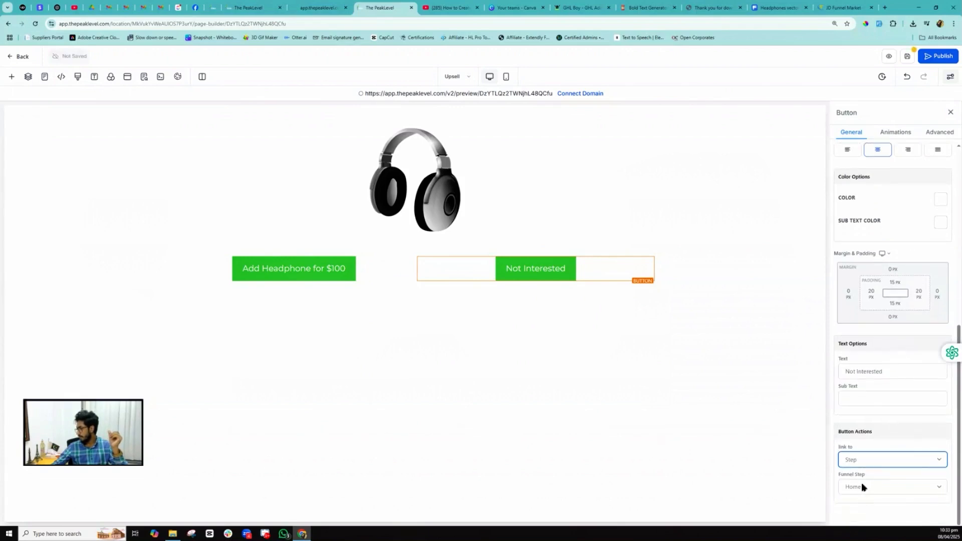
{"action": "left_click", "coordinate": [860, 483]}
{"action": "left_click", "coordinate": [861, 463]}
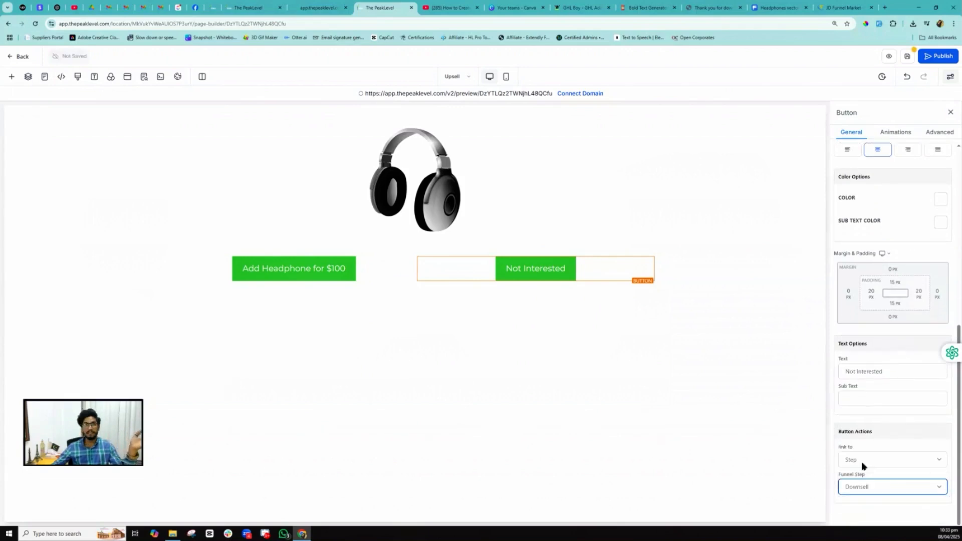
- Save the Upsell page and switch to editing the Downsell page
{"action": "left_click", "coordinate": [906, 55]}
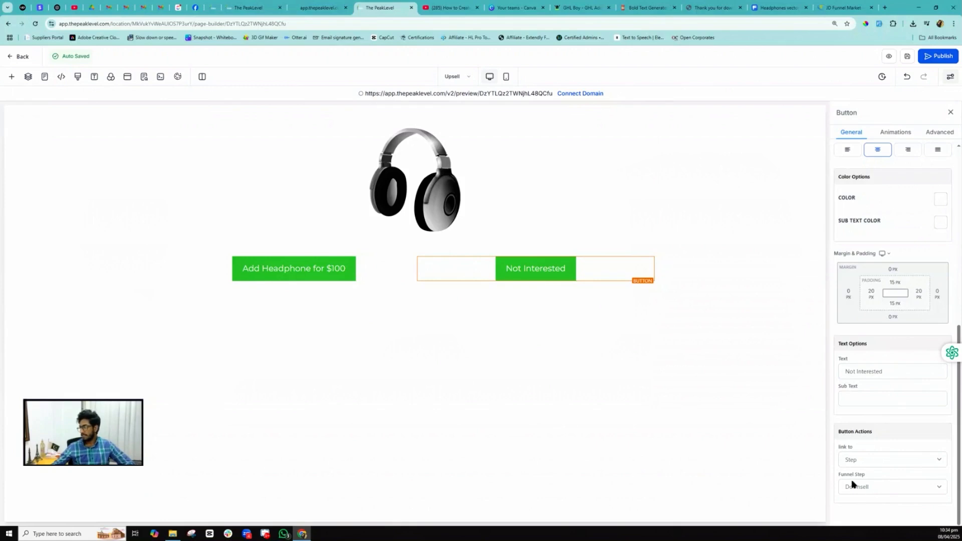
{"action": "left_click", "coordinate": [455, 80]}
{"action": "left_click", "coordinate": [34, 182]}
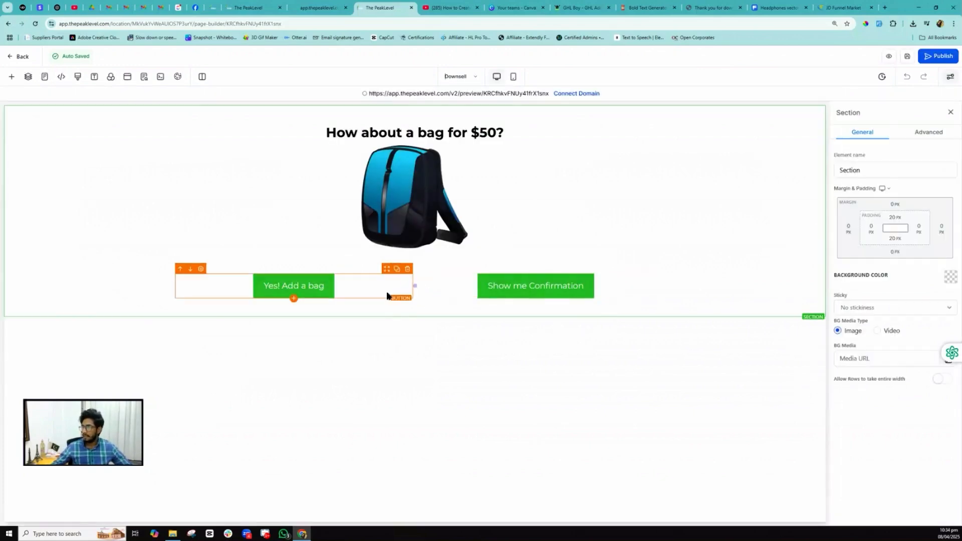
- Make Yes! Add a bag a one-click up/down sell of the Bag product
{"action": "left_click", "coordinate": [304, 288]}
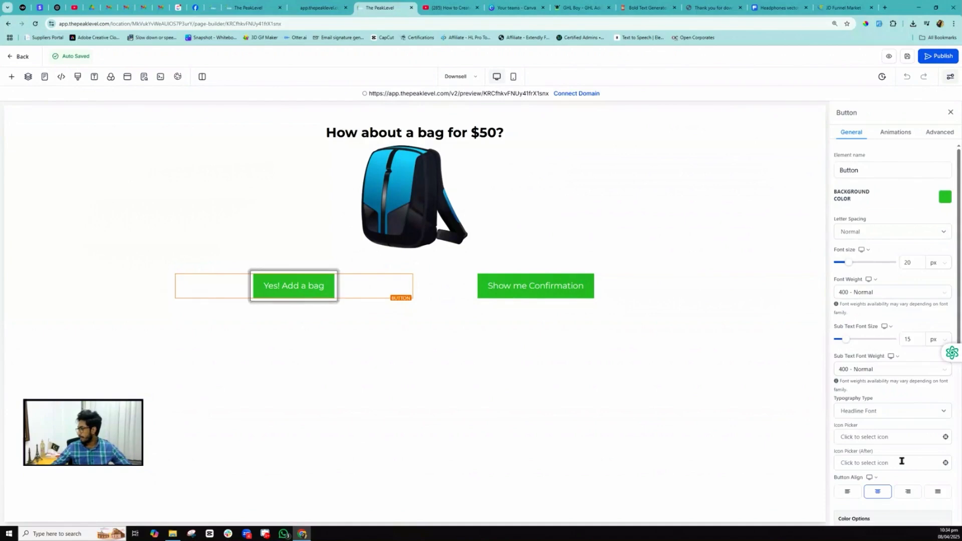
{"action": "scroll", "coordinate": [901, 466], "scroll_direction": "down", "scroll_amount": 6}
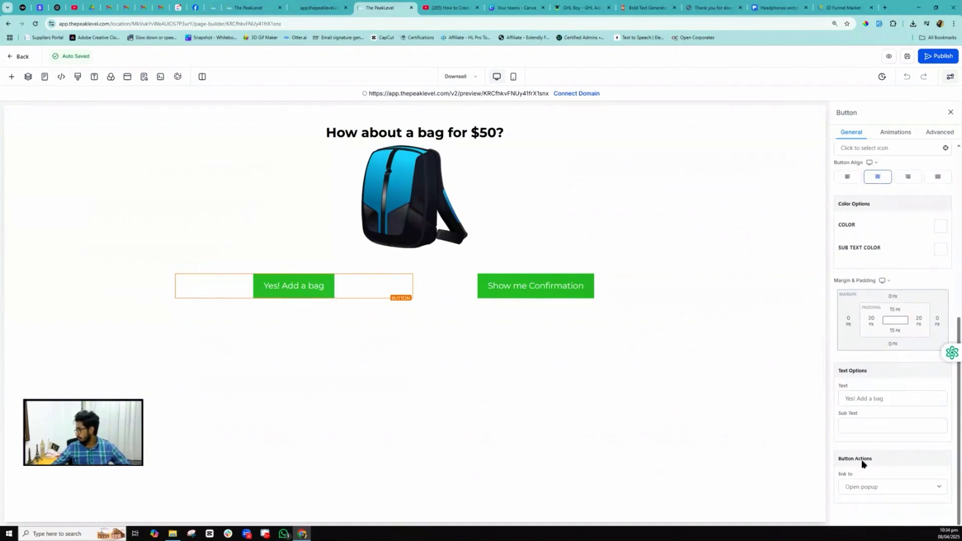
{"action": "left_click", "coordinate": [862, 488]}
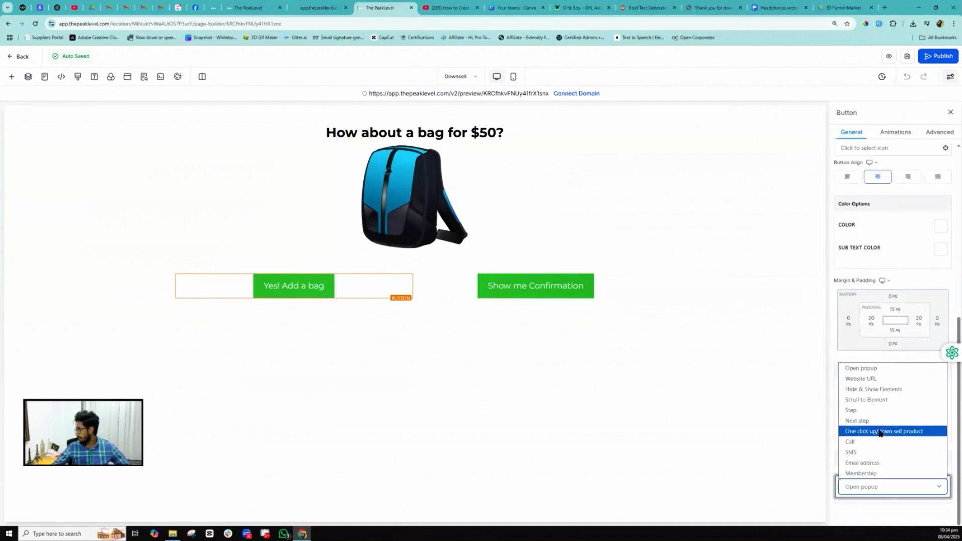
{"action": "left_click", "coordinate": [880, 430]}
{"action": "scroll", "coordinate": [878, 462], "scroll_direction": "down", "scroll_amount": 1}
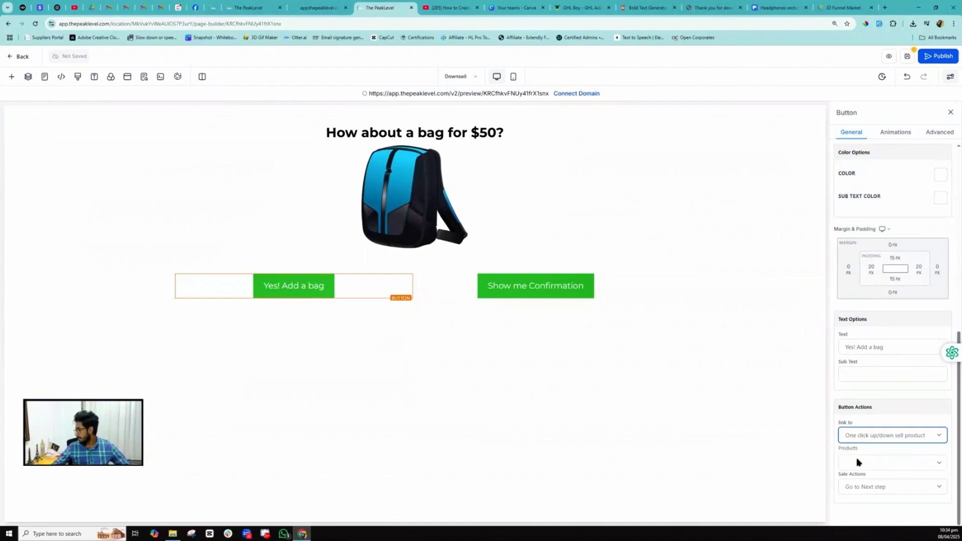
{"action": "left_click", "coordinate": [857, 462]}
{"action": "left_click", "coordinate": [863, 488]}
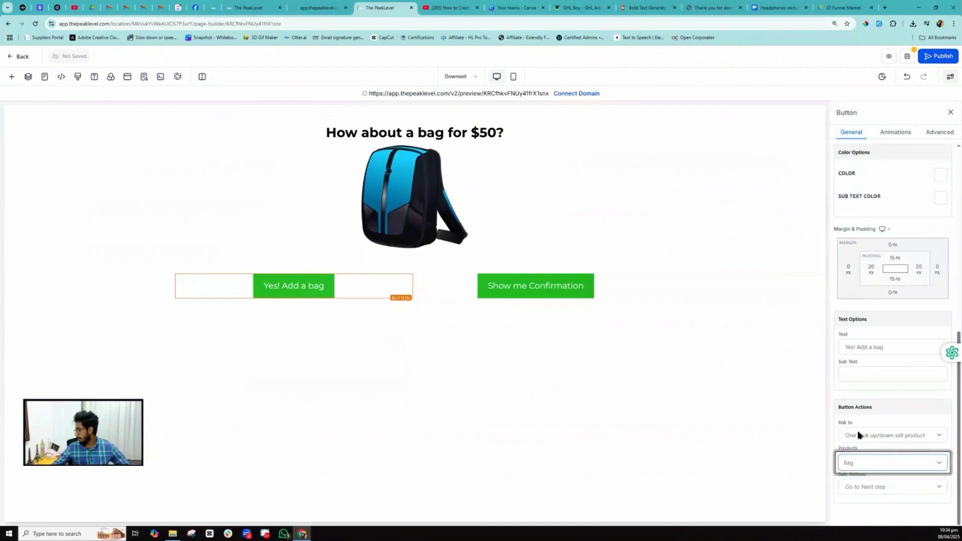
- Send Yes! Add a bag buyers to the Order Confirmation step after purchase
{"action": "left_click", "coordinate": [869, 489]}
{"action": "left_click", "coordinate": [865, 470]}
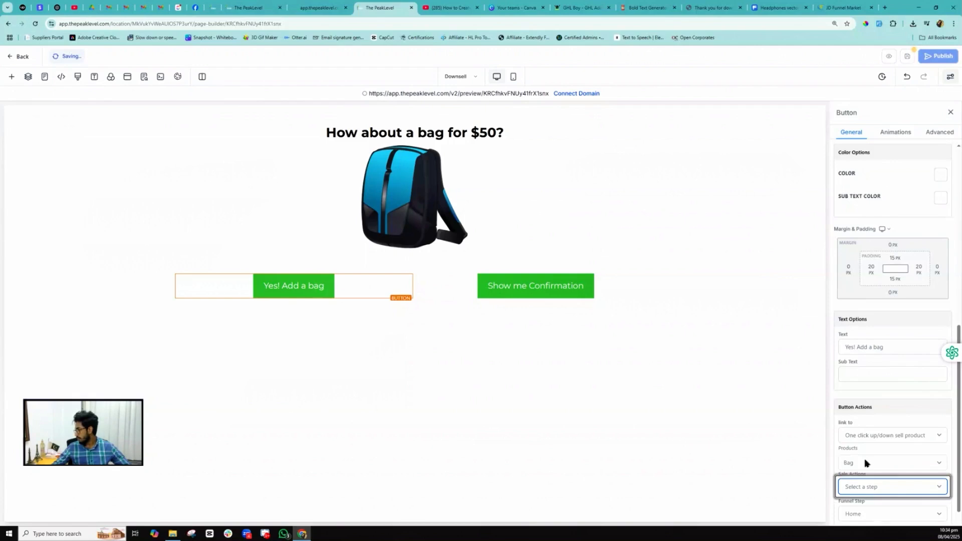
{"action": "left_click", "coordinate": [861, 490]}
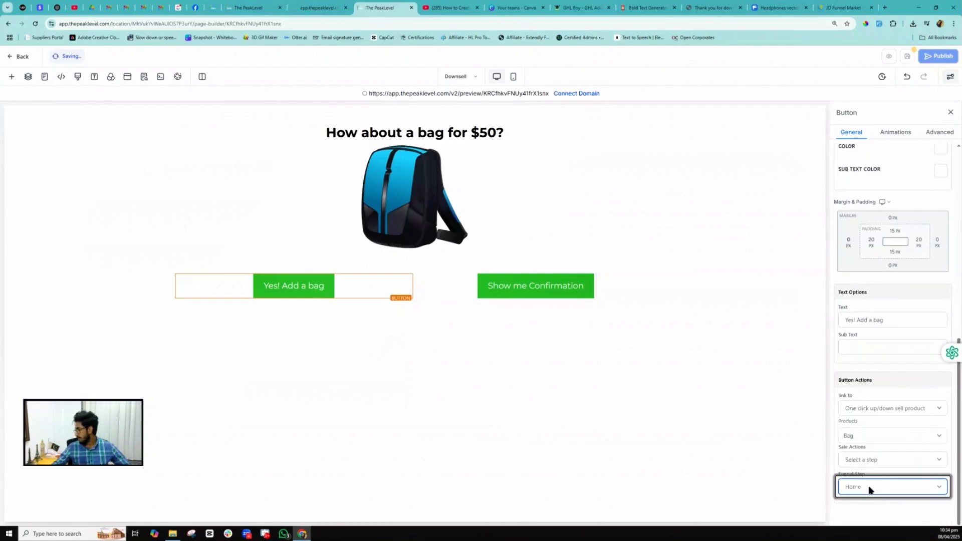
{"action": "left_click", "coordinate": [869, 489]}
{"action": "left_click", "coordinate": [871, 473]}
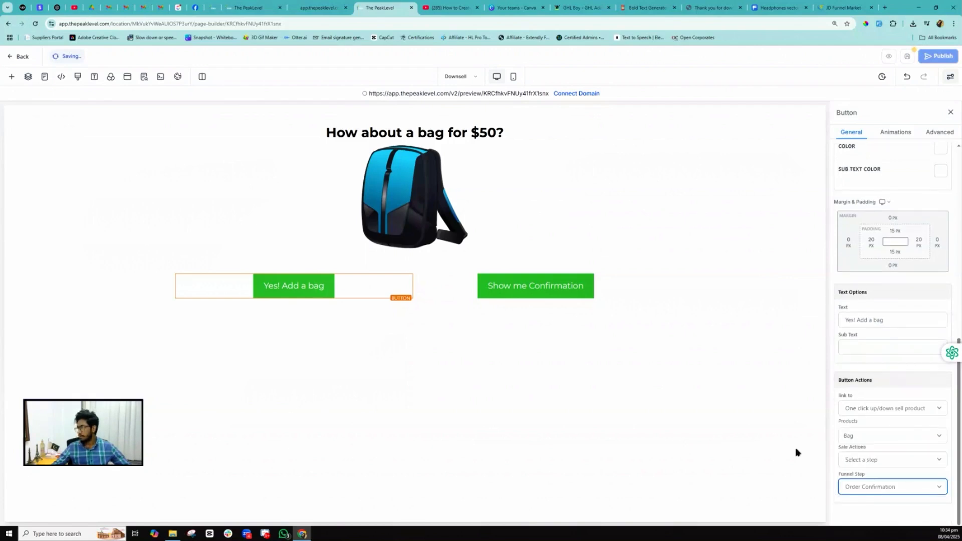
- Link the Show me Confirmation button to the Order Confirmation step
{"action": "left_click", "coordinate": [494, 290]}
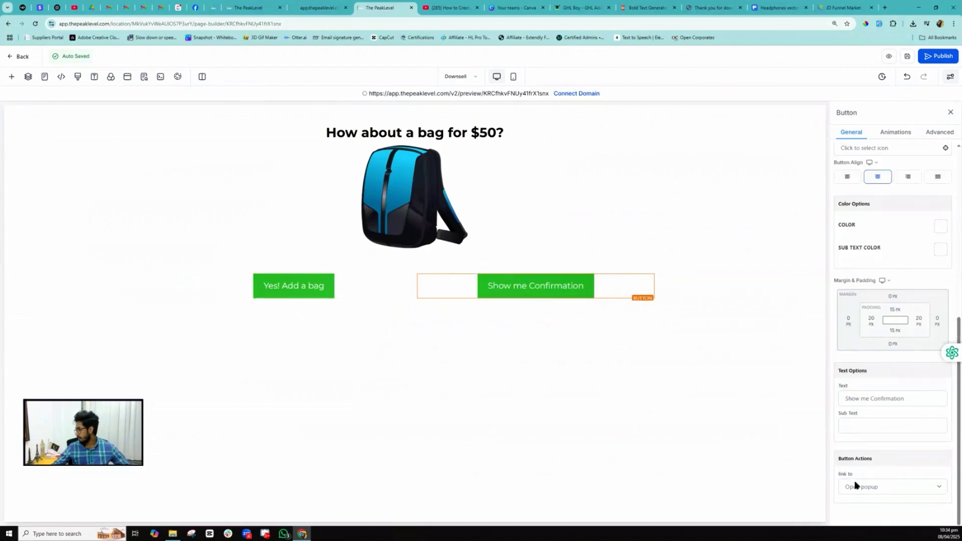
{"action": "left_click", "coordinate": [865, 488]}
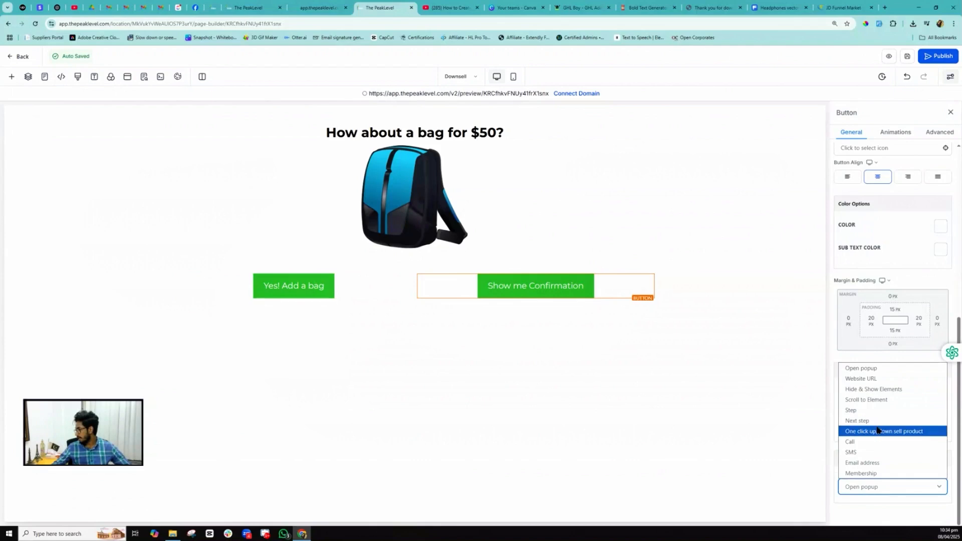
{"action": "left_click", "coordinate": [867, 421]}
{"action": "left_click", "coordinate": [874, 487]}
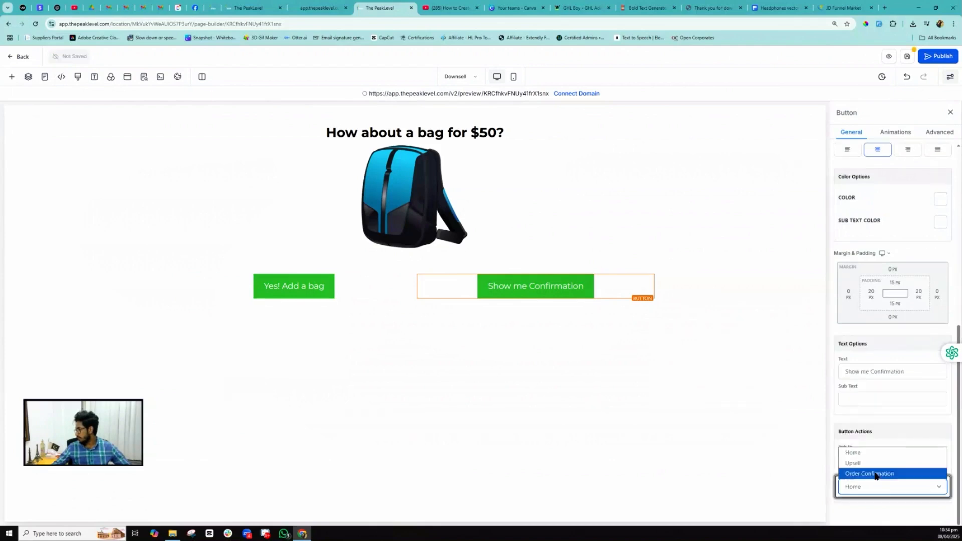
{"action": "left_click", "coordinate": [875, 474]}
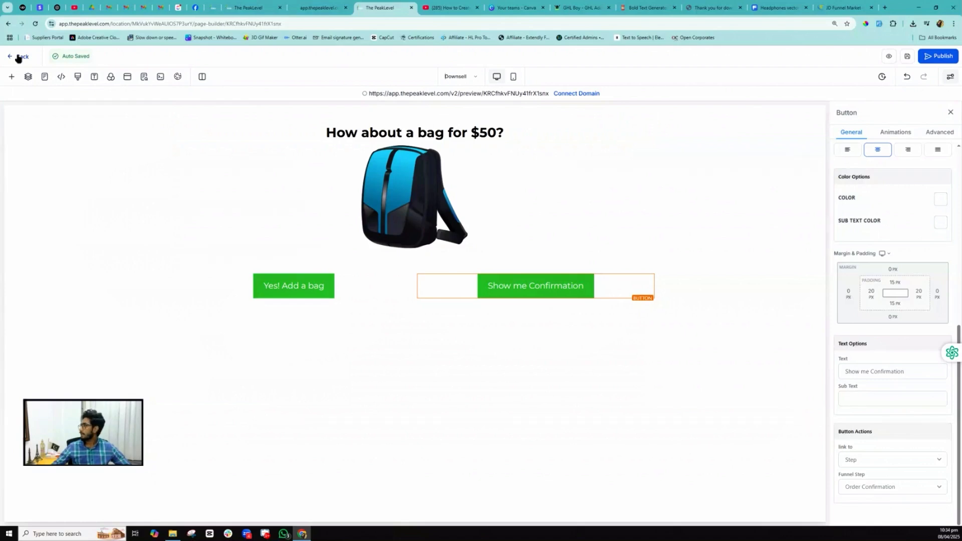
- Leave the page builder and scroll through the live checkout preview
{"action": "left_click", "coordinate": [20, 57]}
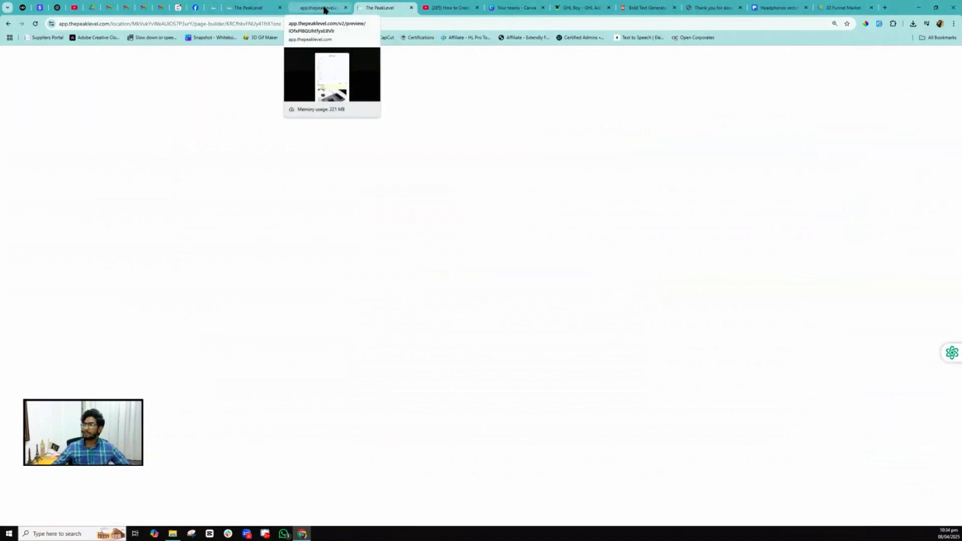
{"action": "left_click", "coordinate": [254, 8]}
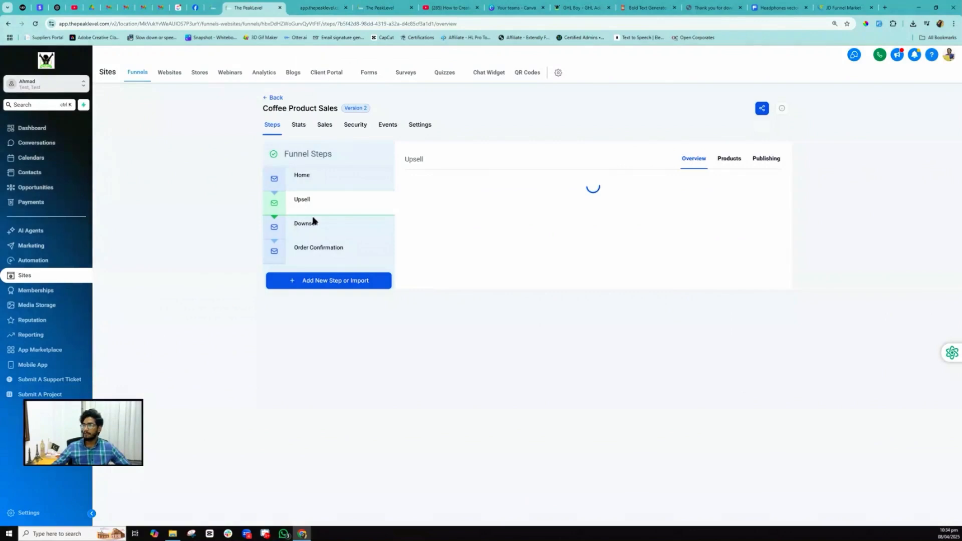
{"action": "left_click", "coordinate": [321, 8]}
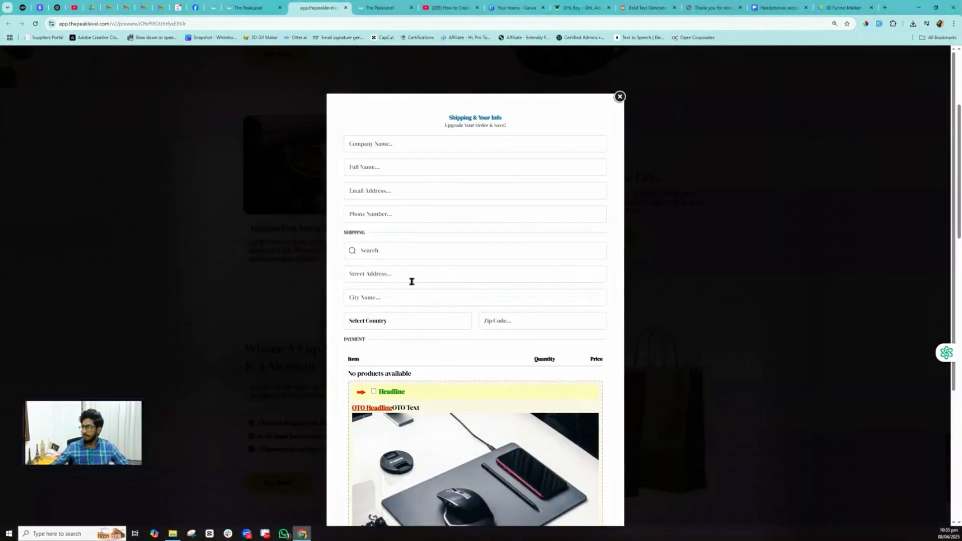
{"action": "scroll", "coordinate": [410, 279], "scroll_direction": "down", "scroll_amount": 3}
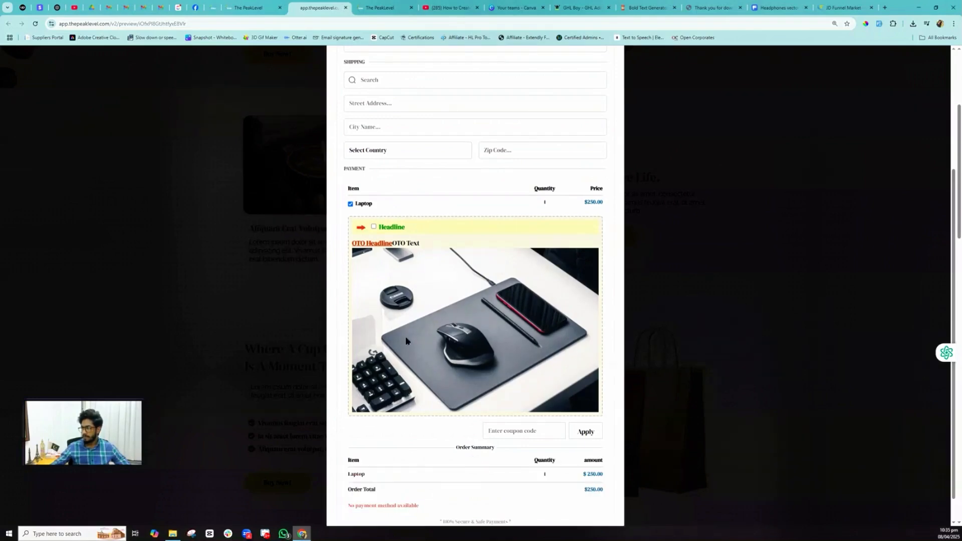
{"action": "scroll", "coordinate": [405, 336], "scroll_direction": "down", "scroll_amount": 1}
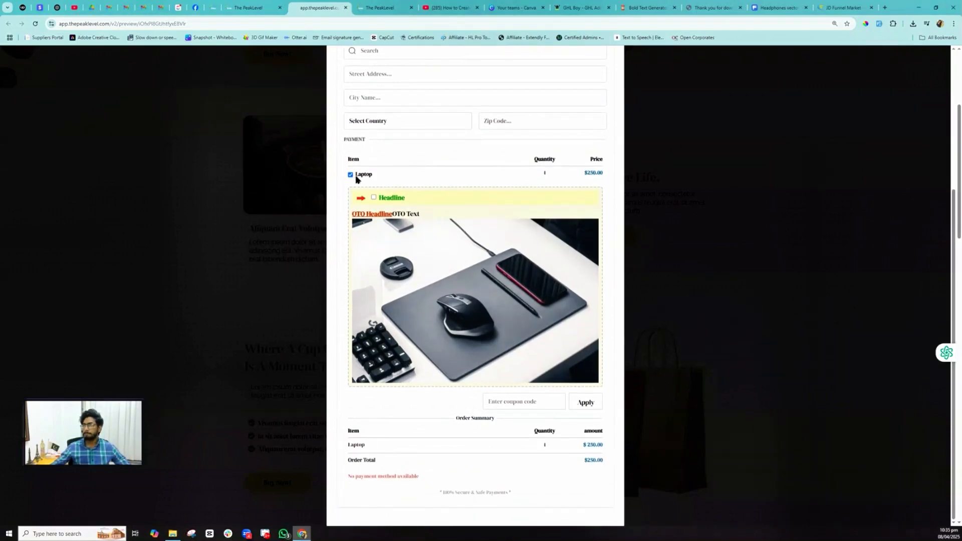
- Preview the headphone Upsell page, then open the Downsell step's overview
{"action": "left_click", "coordinate": [248, 8]}
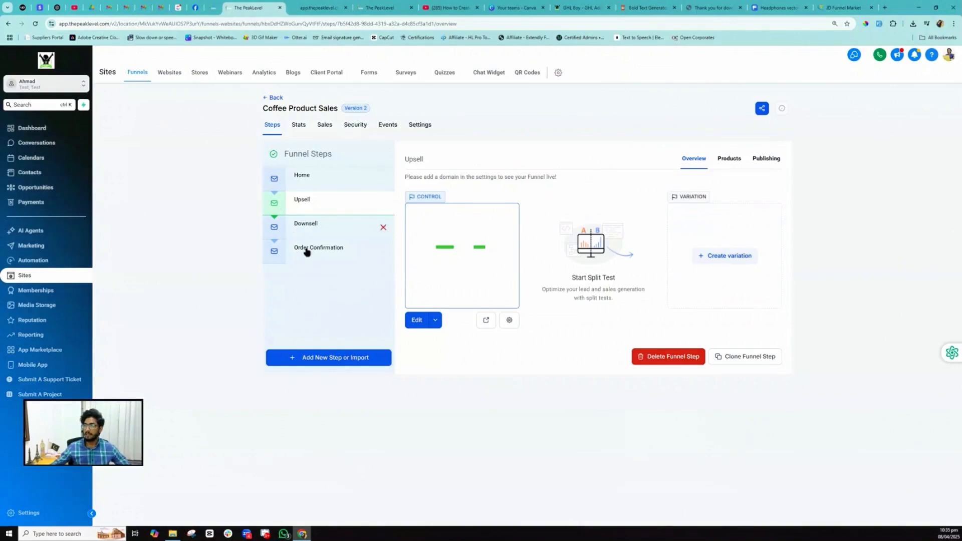
{"action": "left_click", "coordinate": [305, 202]}
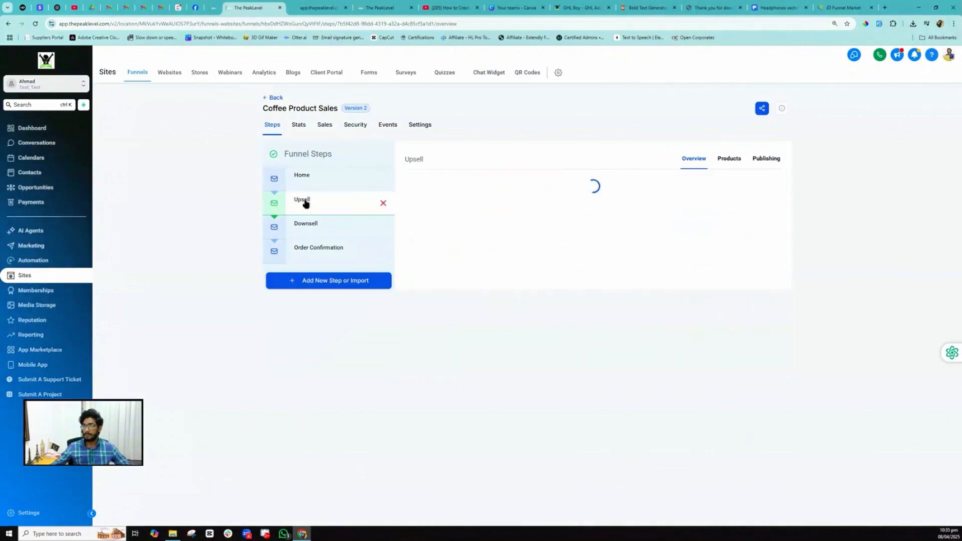
{"action": "left_click", "coordinate": [481, 319]}
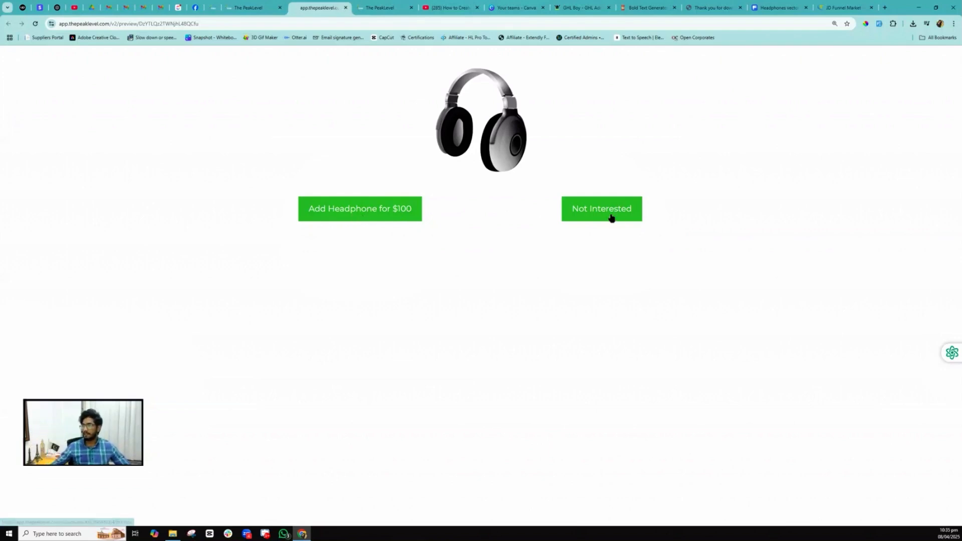
{"action": "left_click", "coordinate": [248, 7]}
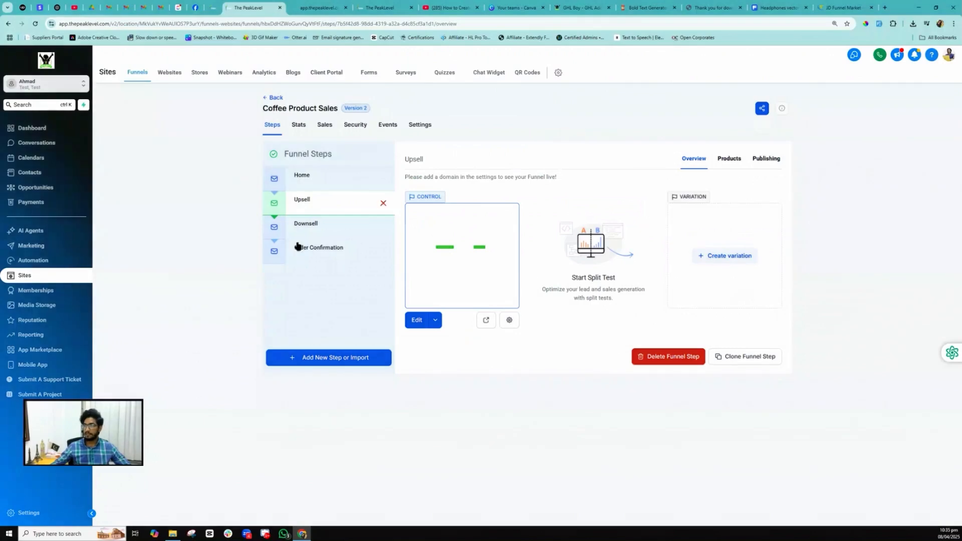
{"action": "left_click", "coordinate": [316, 223]}
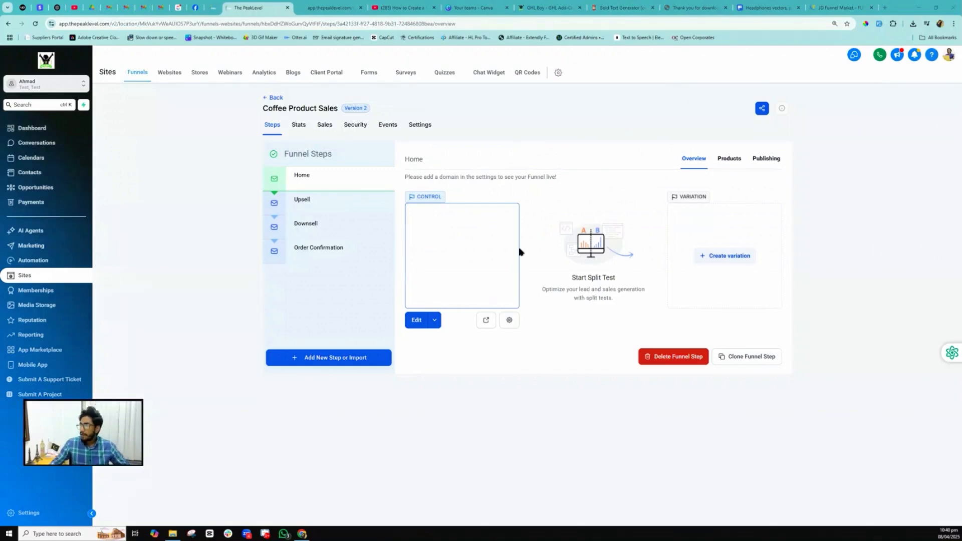
- Switch the funnel's payment mode to Test and save the settings
{"action": "left_click", "coordinate": [420, 127]}
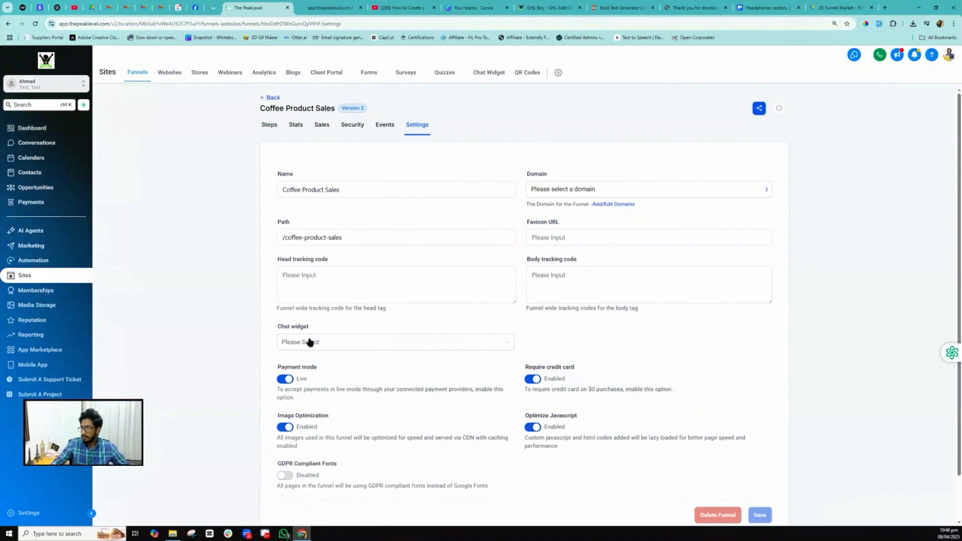
{"action": "left_click_drag", "start_coordinate": [287, 367], "coordinate": [315, 367]}
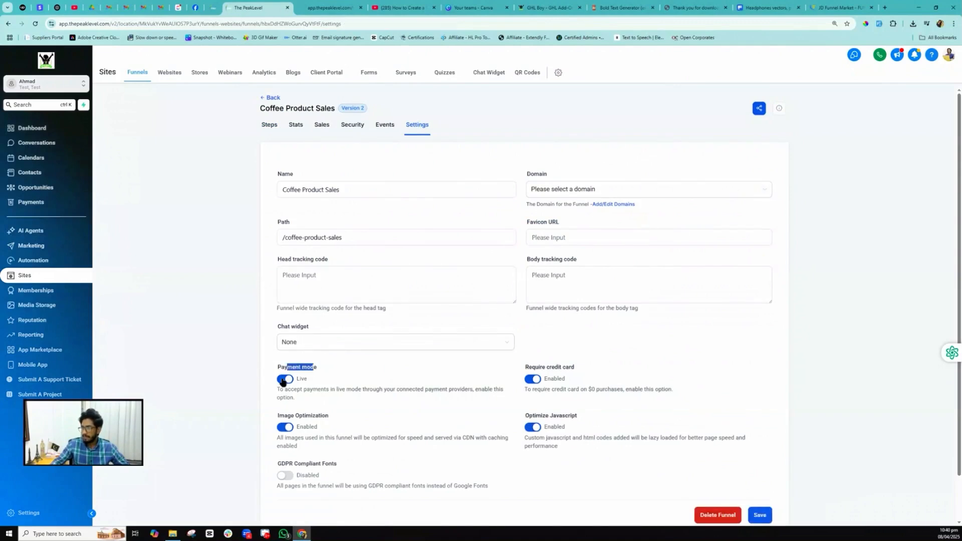
{"action": "left_click", "coordinate": [284, 379]}
{"action": "left_click", "coordinate": [759, 515]}
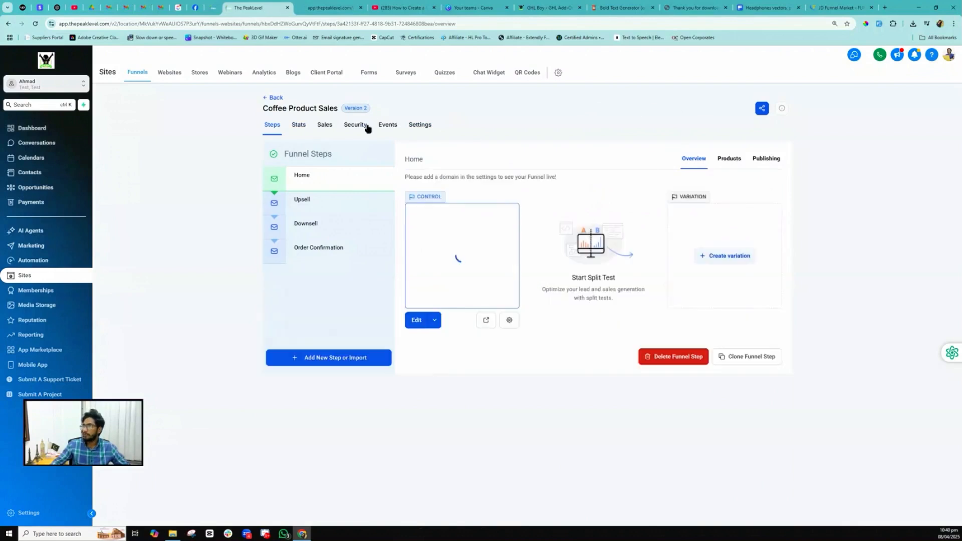
- Rename the funnel to 'Laptop Product Sales' and save
{"action": "left_click", "coordinate": [423, 126]}
{"action": "double_click", "coordinate": [292, 190]}
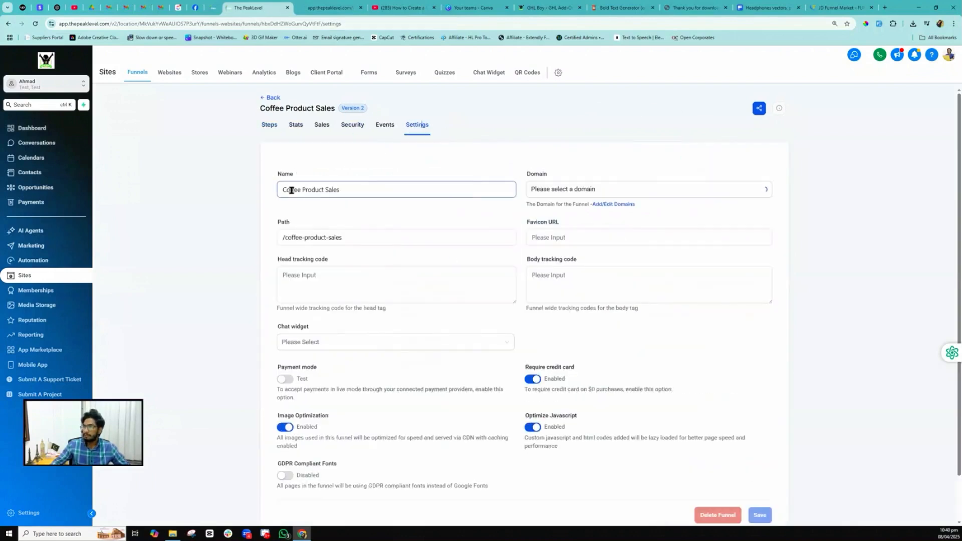
{"action": "type", "text": "Lapt"}
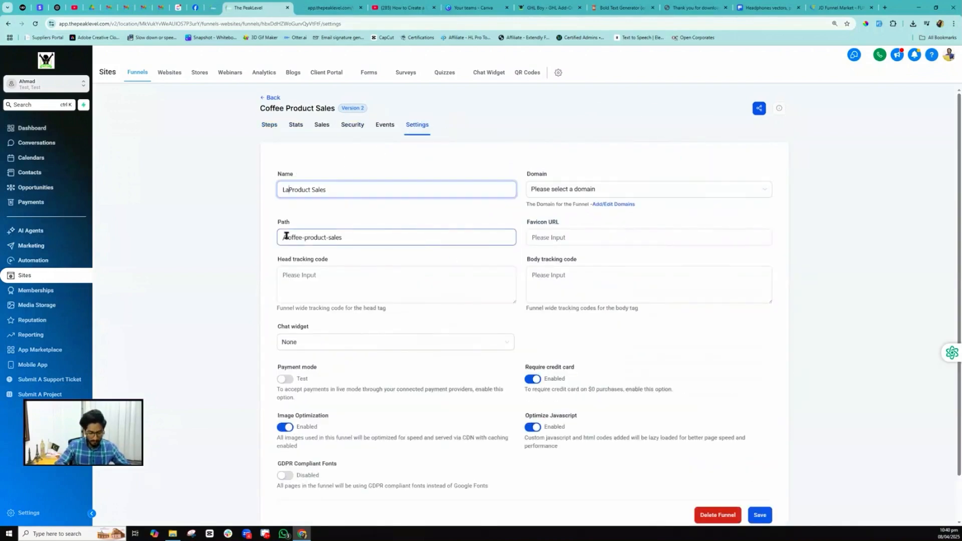
{"action": "type", "text": "op"}
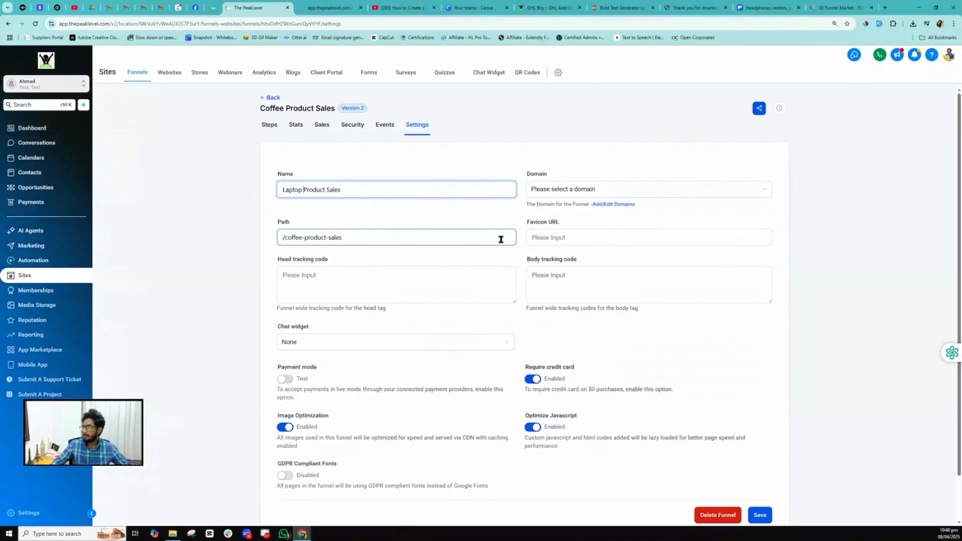
{"action": "left_click", "coordinate": [758, 516]}
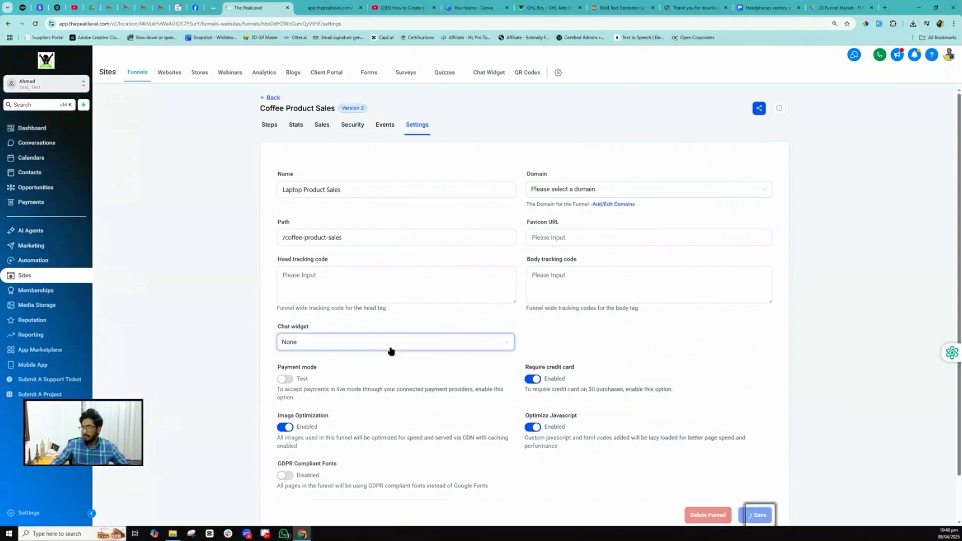
{"action": "left_click", "coordinate": [303, 181]}
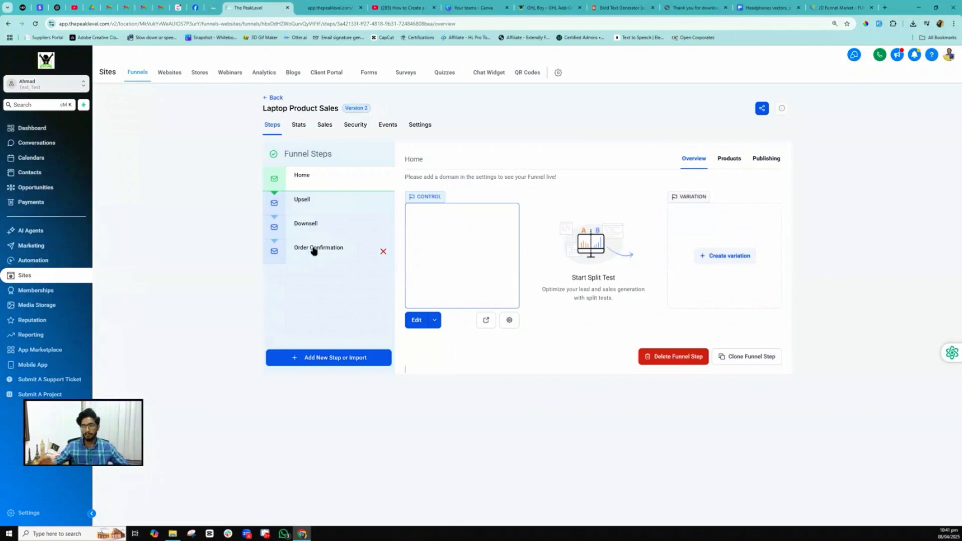
- Preview the Upsell page, click Add Headphone for $100, dismiss the payment-method alert, close the preview
{"action": "left_click", "coordinate": [317, 206]}
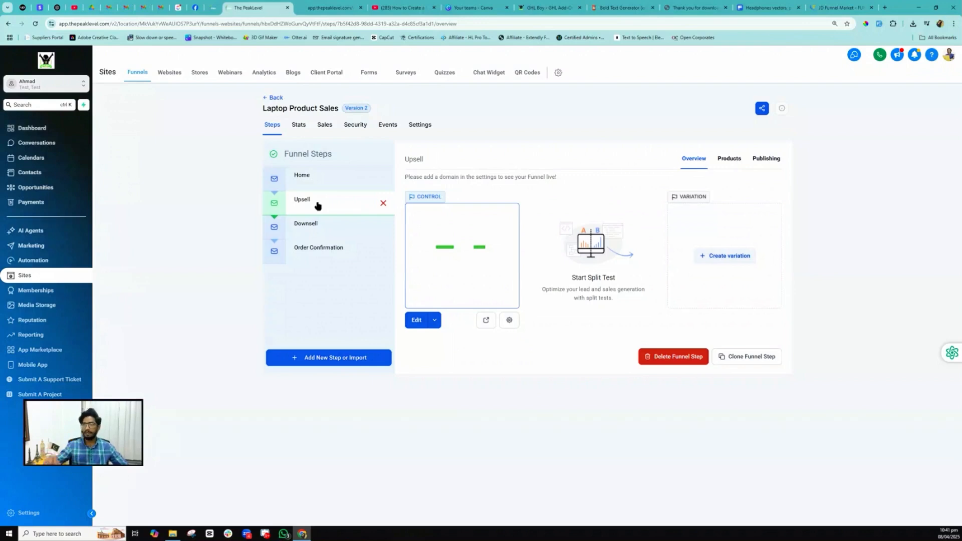
{"action": "left_click", "coordinate": [303, 205]}
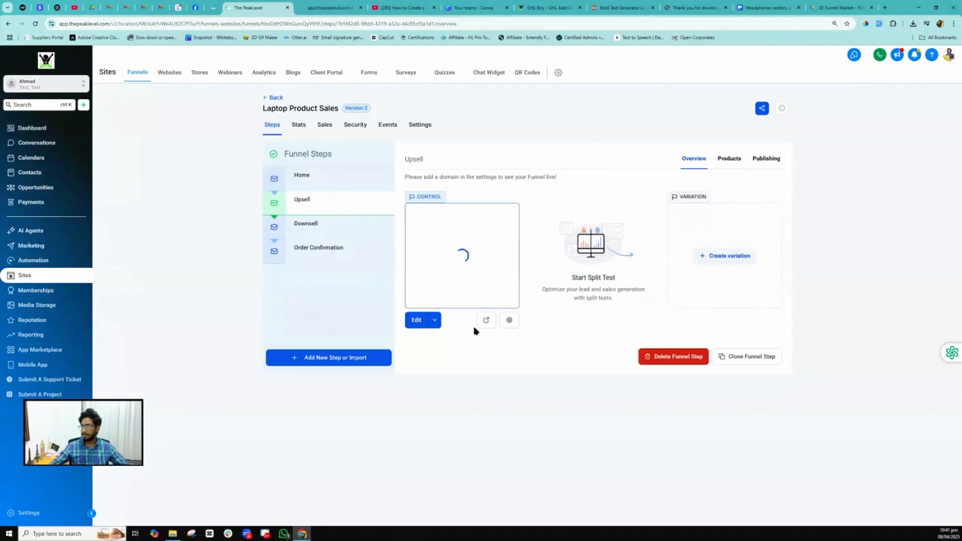
{"action": "left_click", "coordinate": [485, 321]}
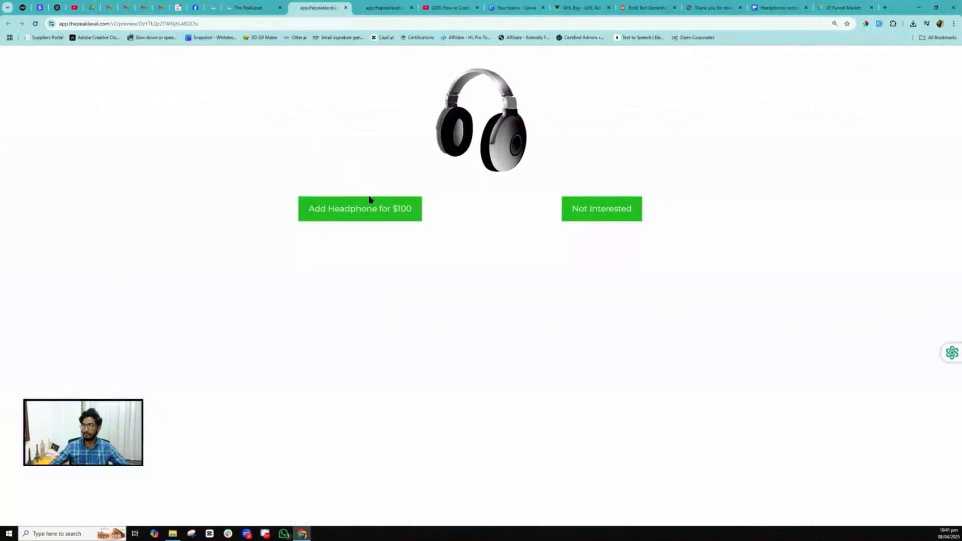
{"action": "left_click", "coordinate": [359, 214]}
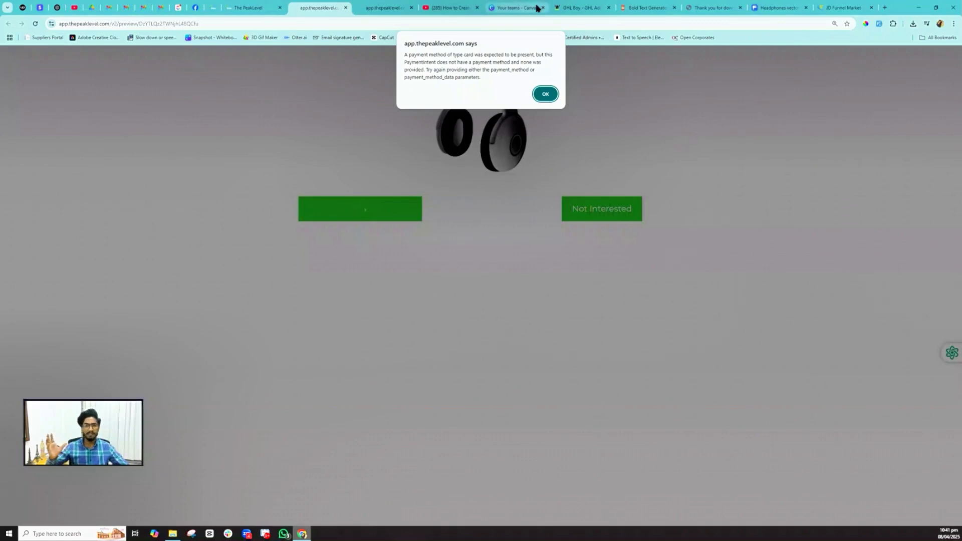
{"action": "mouse_move", "coordinate": [536, 8]}
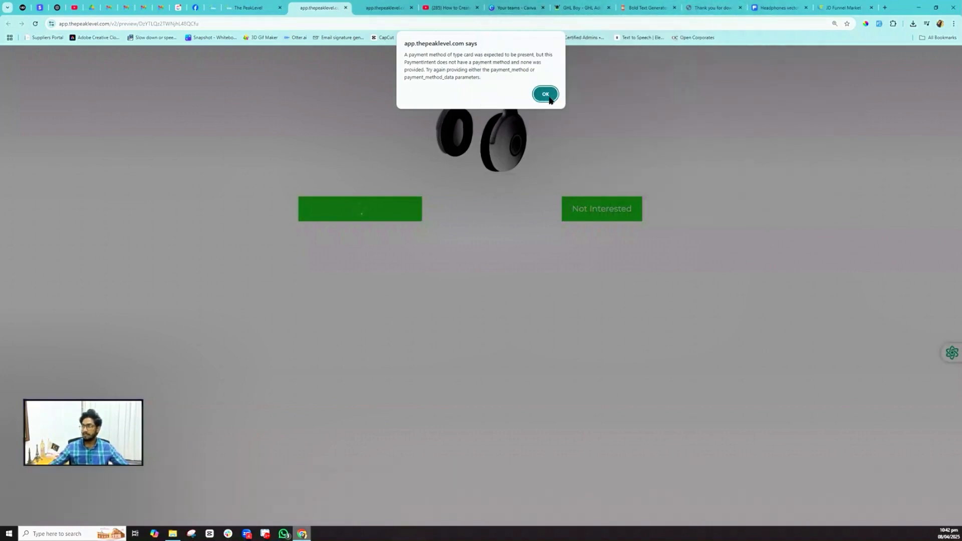
{"action": "left_click", "coordinate": [545, 94]}
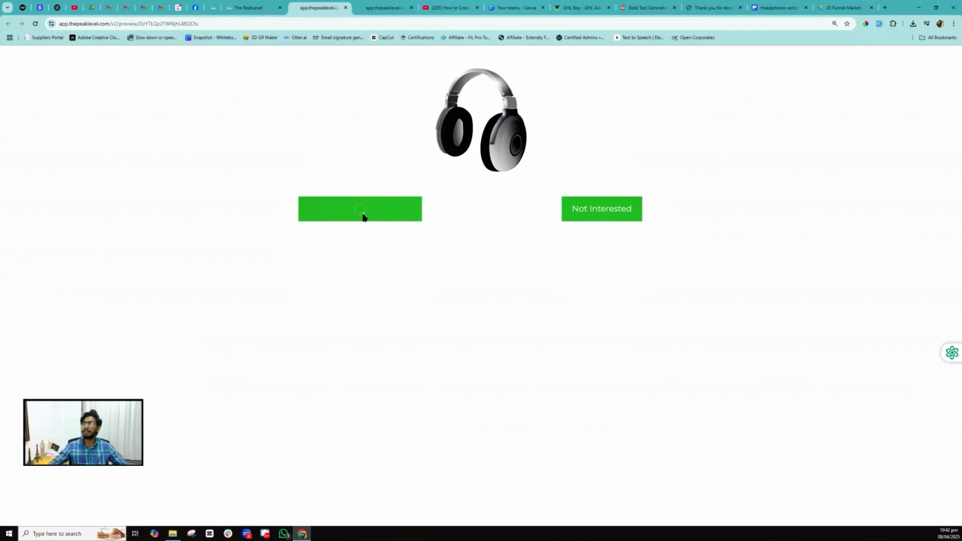
{"action": "left_click", "coordinate": [345, 8]}
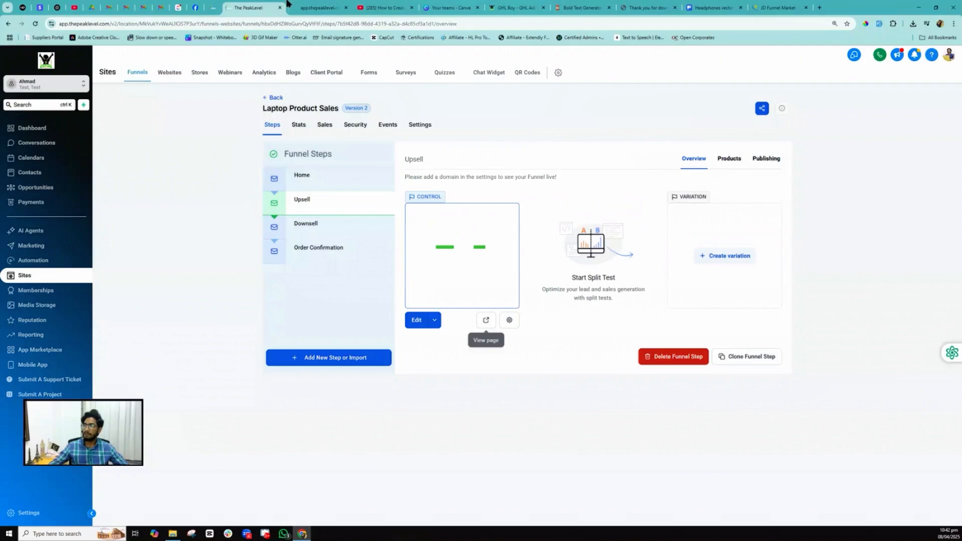
- Open the live Home page preview and bring up its order form
{"action": "left_click", "coordinate": [320, 175]}
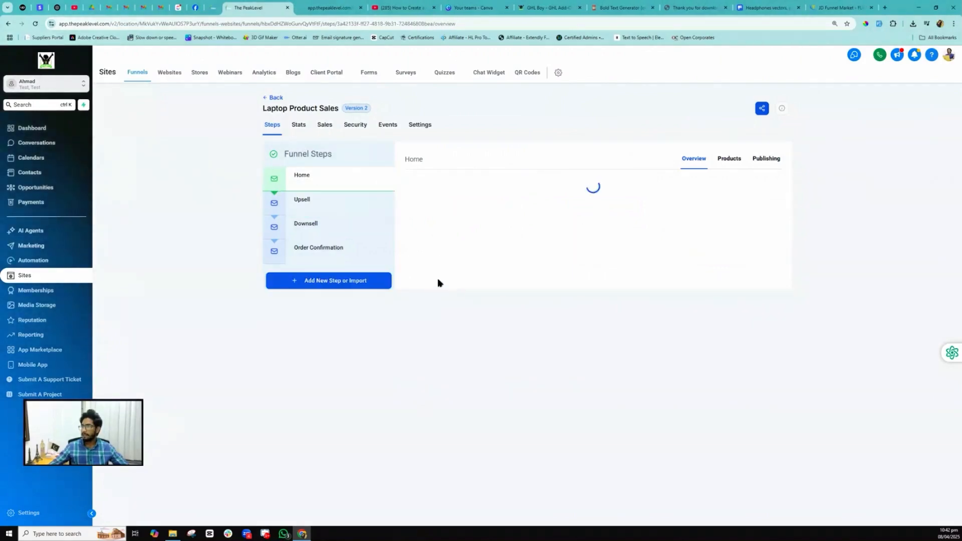
{"action": "left_click", "coordinate": [437, 283]}
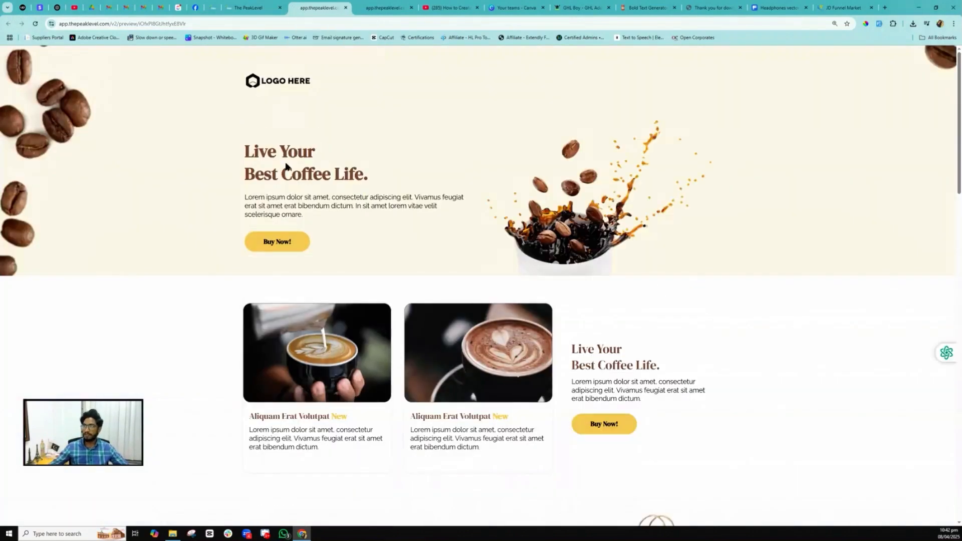
{"action": "left_click", "coordinate": [278, 239]}
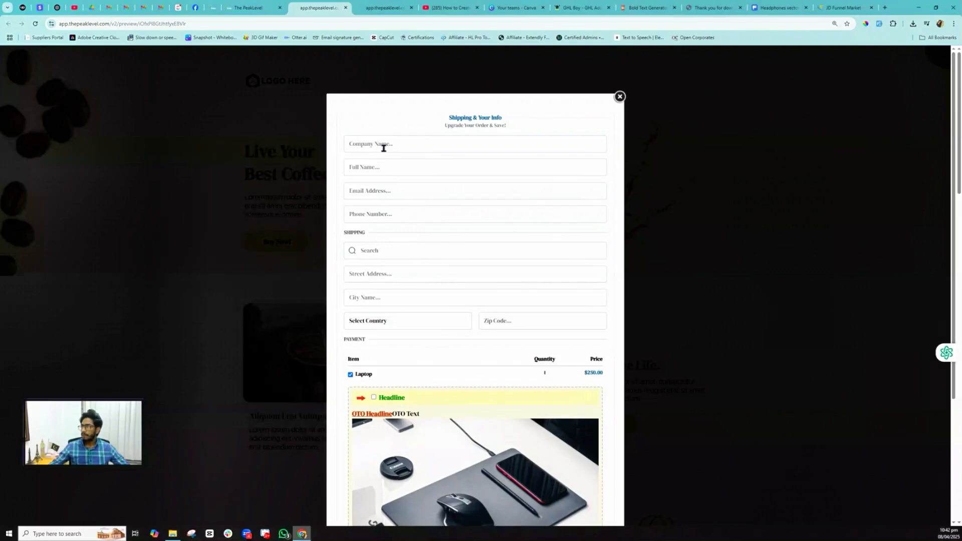
- Fill in company name ABC Company and the buyer's full name, e-mail and phone number
{"action": "left_click", "coordinate": [382, 146]}
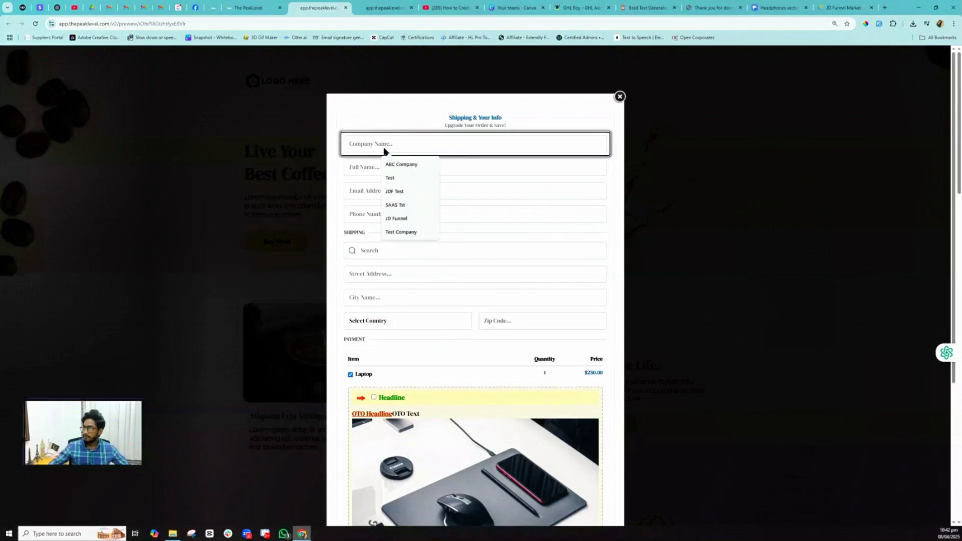
{"action": "left_click", "coordinate": [396, 164]}
{"action": "left_click", "coordinate": [392, 170]}
{"action": "left_click", "coordinate": [403, 202]}
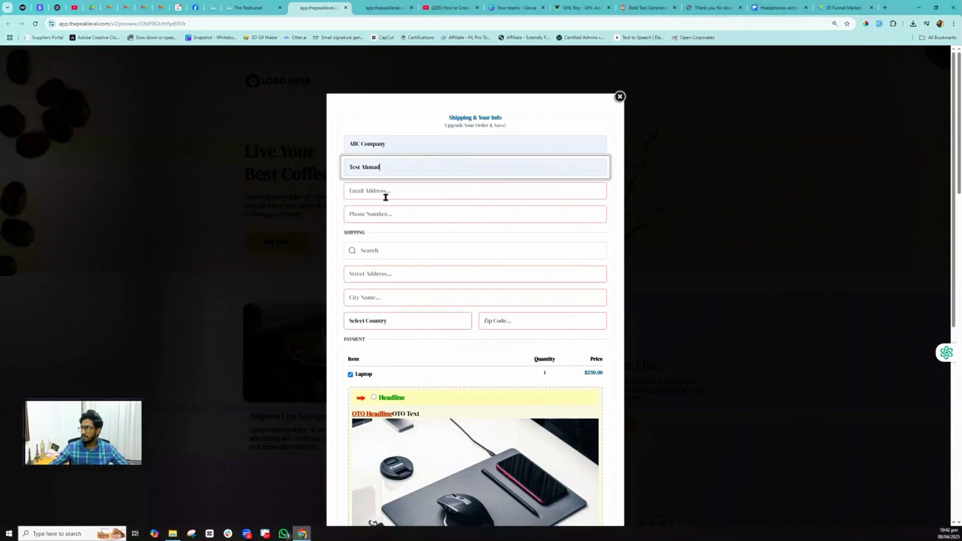
{"action": "left_click", "coordinate": [381, 195]}
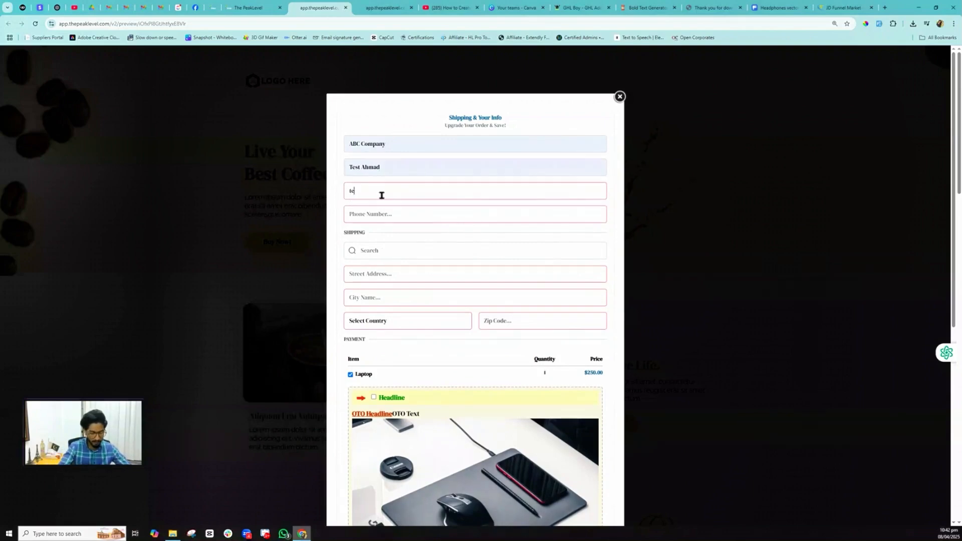
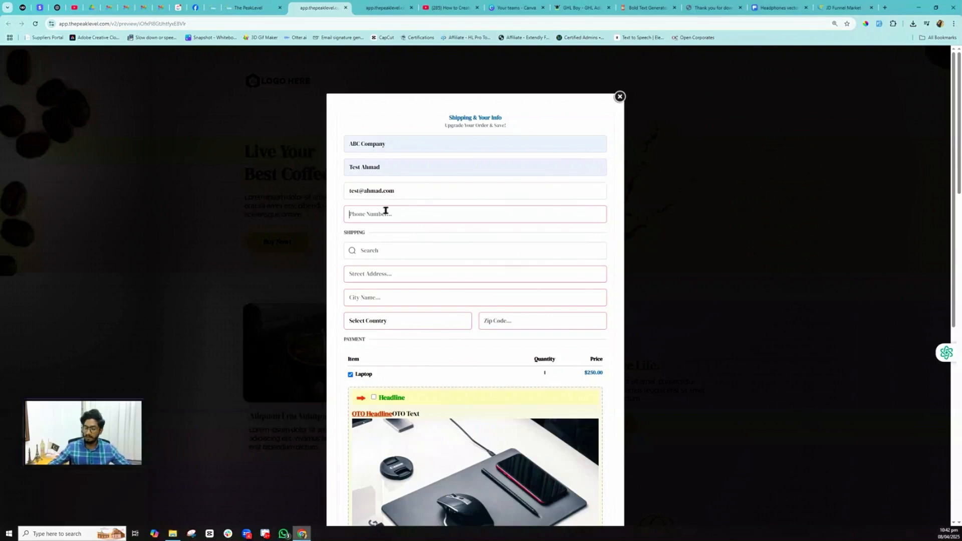
{"action": "left_click", "coordinate": [385, 210]}
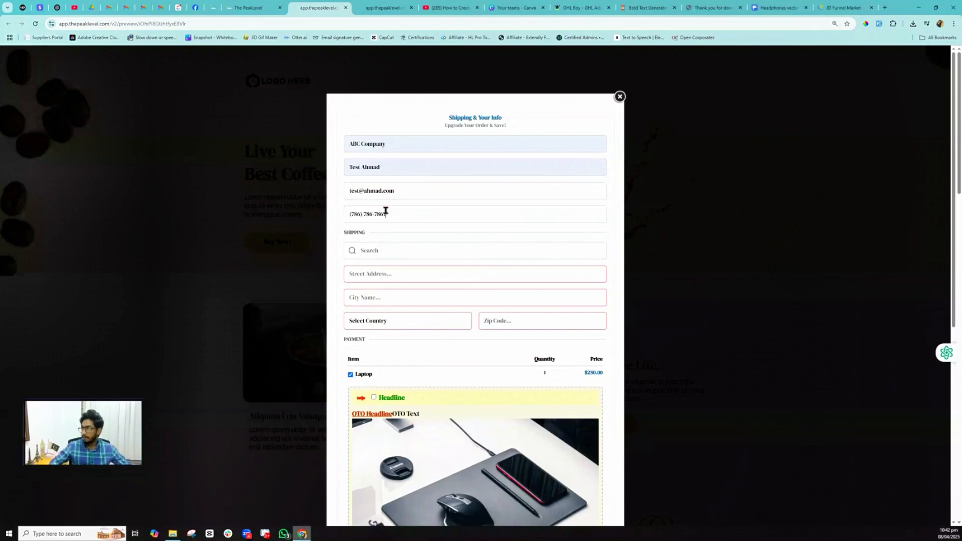
- Enter the shipping street, city and zip code, choosing Bahrain as the country
{"action": "left_click", "coordinate": [379, 279]}
{"action": "type", "text": "main street"}
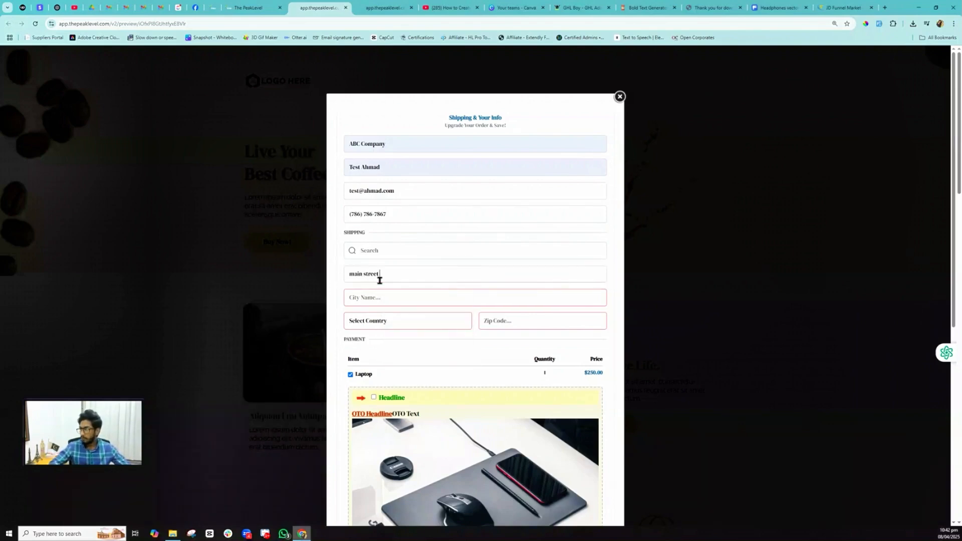
{"action": "type", "text": " 123"}
{"action": "left_click", "coordinate": [379, 291]}
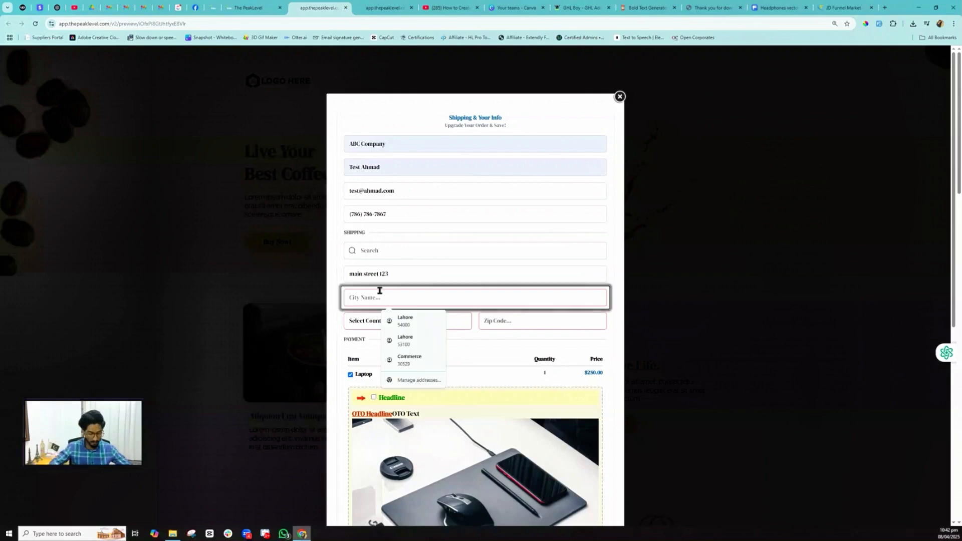
{"action": "type", "text": "City"}
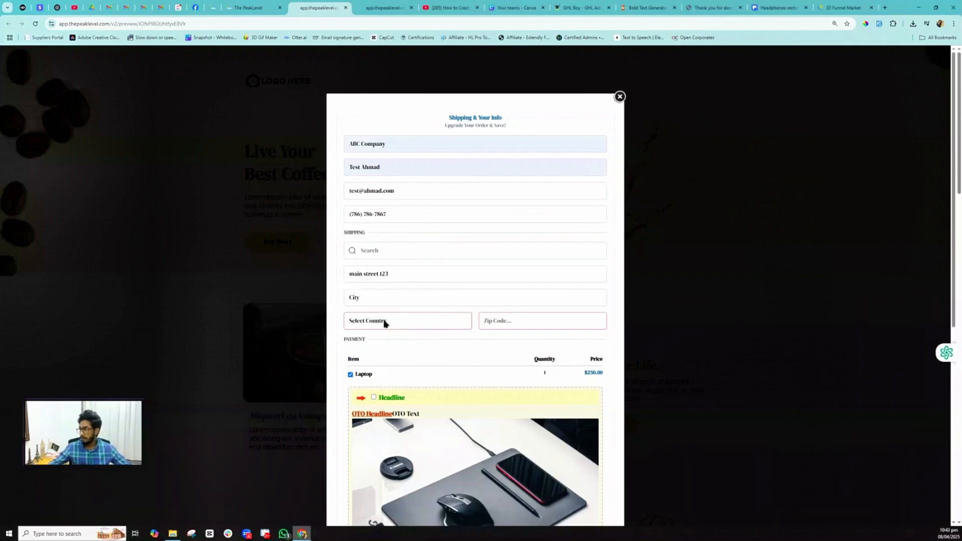
{"action": "left_click", "coordinate": [384, 322]}
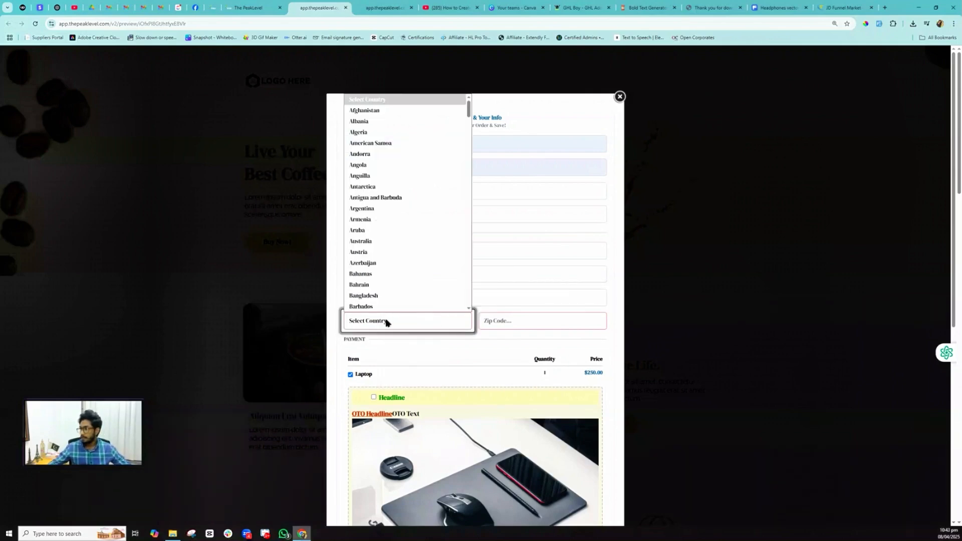
{"action": "left_click", "coordinate": [376, 284]}
{"action": "left_click", "coordinate": [515, 320]}
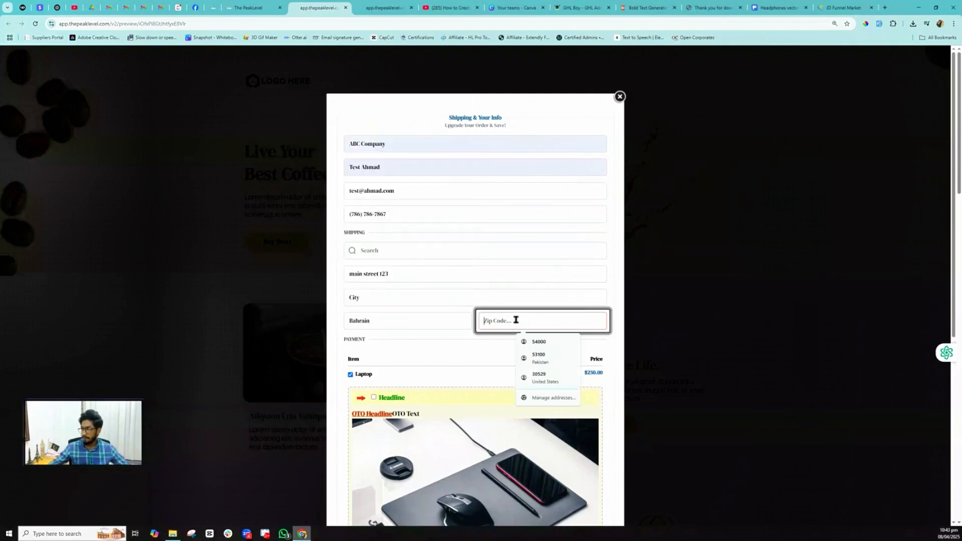
{"action": "type", "text": "123456"}
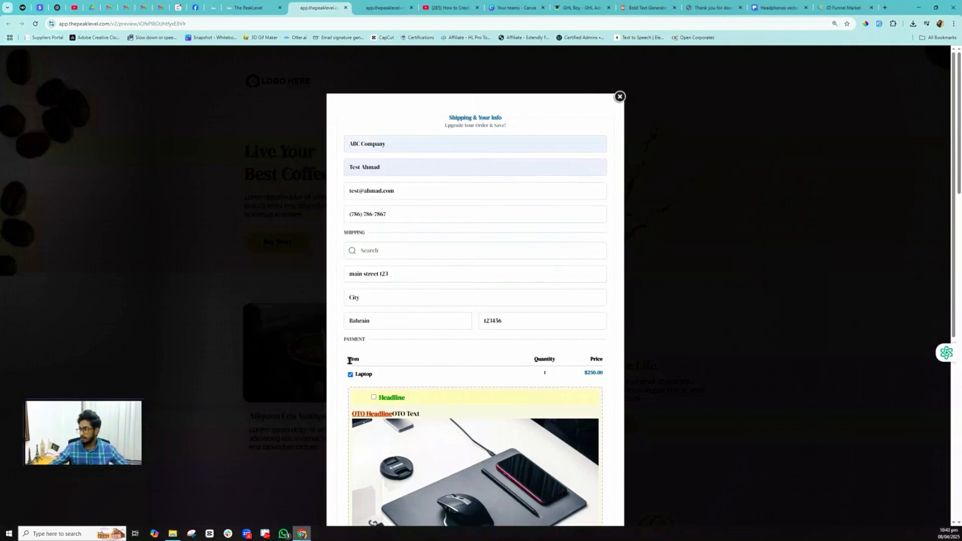
- Tick the order bump to add the $10 Mousepad, making the total $260
{"action": "scroll", "coordinate": [352, 374], "scroll_direction": "down", "scroll_amount": 2}
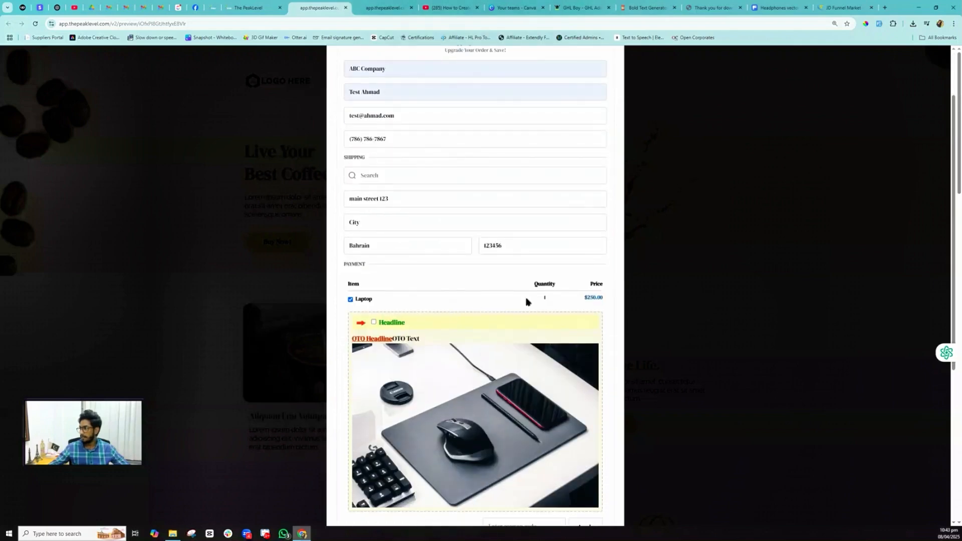
{"action": "scroll", "coordinate": [380, 307], "scroll_direction": "down", "scroll_amount": 3}
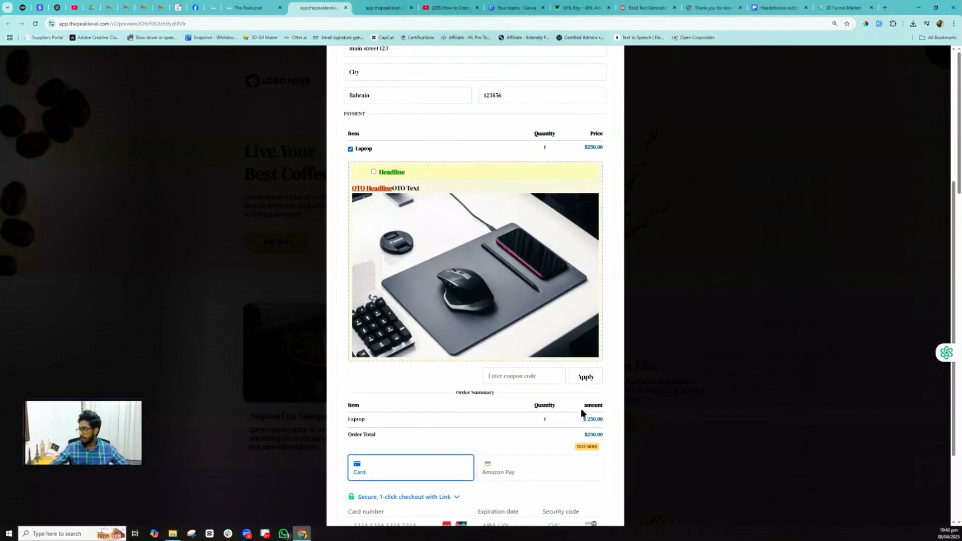
{"action": "left_click", "coordinate": [373, 172]}
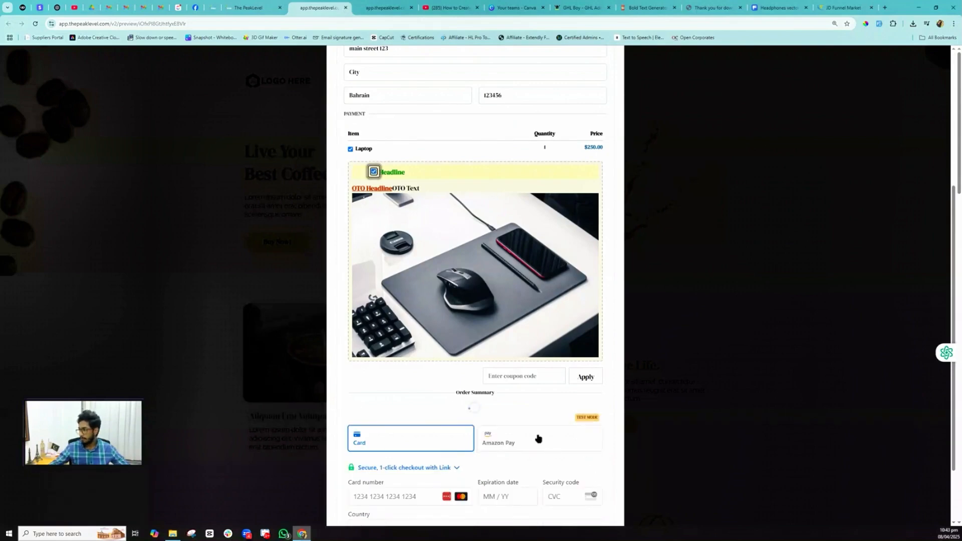
{"action": "scroll", "coordinate": [537, 439], "scroll_direction": "down", "scroll_amount": 3}
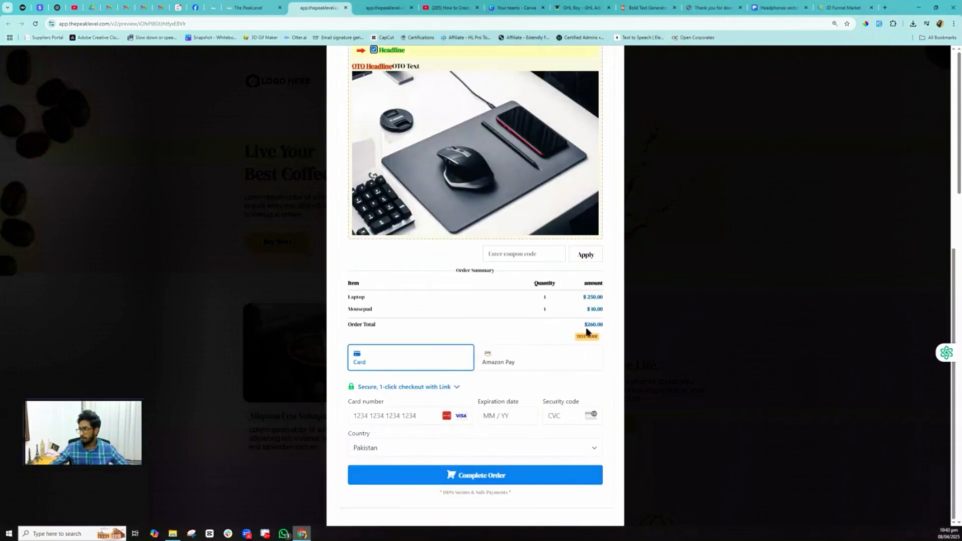
- Enter the test card number, expiry and CVC, and complete the order
{"action": "left_click", "coordinate": [374, 416]}
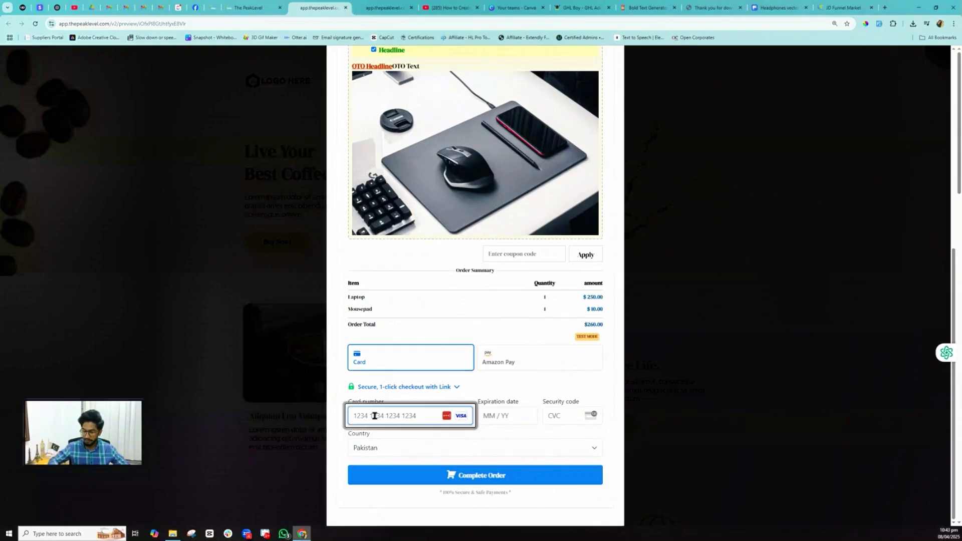
{"action": "type", "text": "4242"}
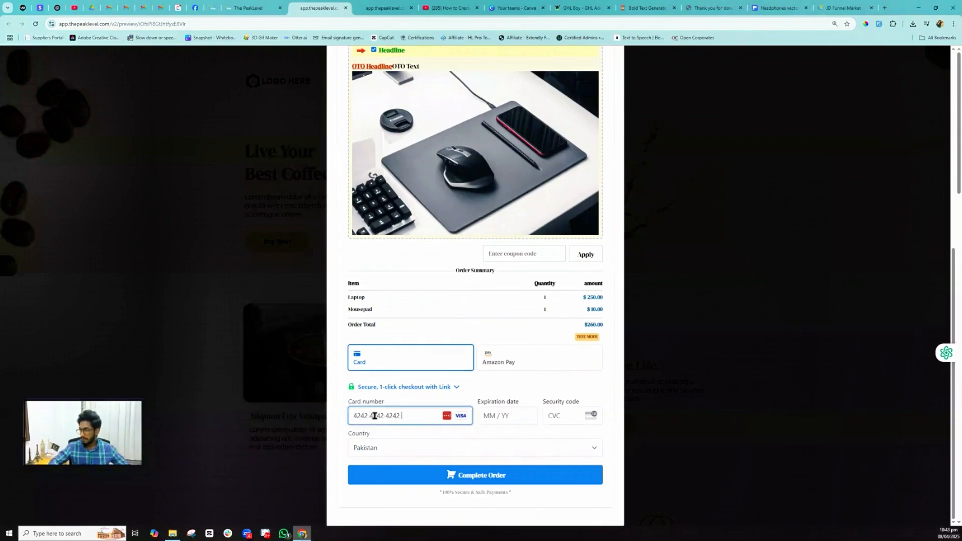
{"action": "type", "text": "4242424242421"}
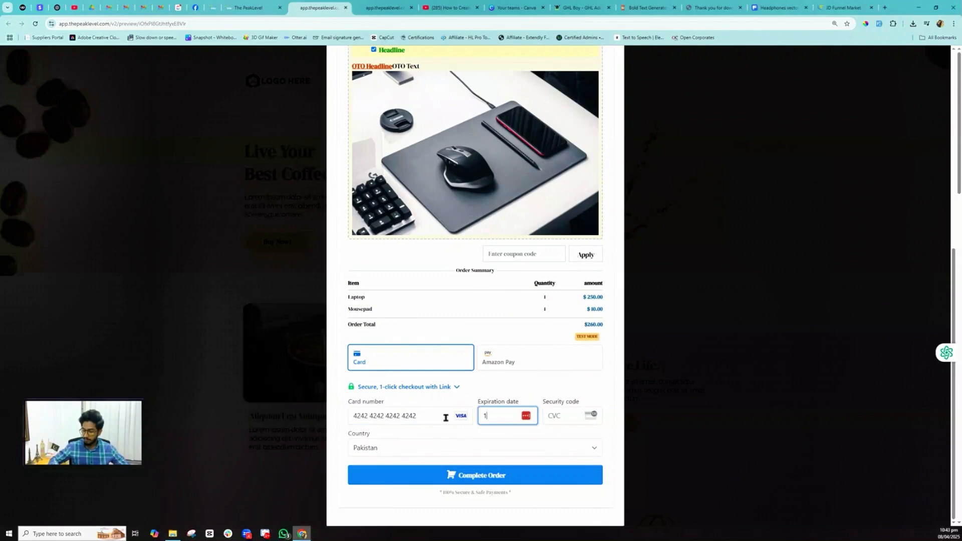
{"action": "type", "text": "028"}
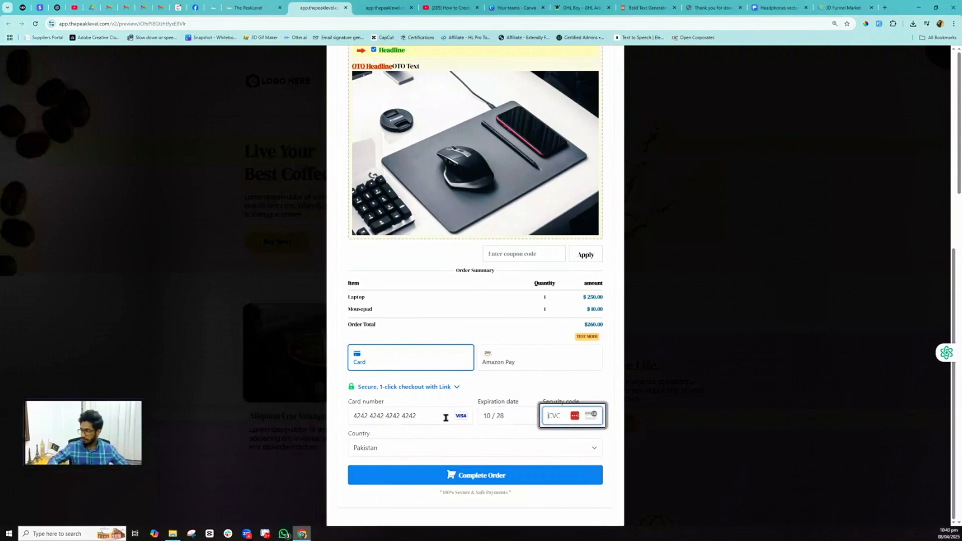
{"action": "type", "text": "123"}
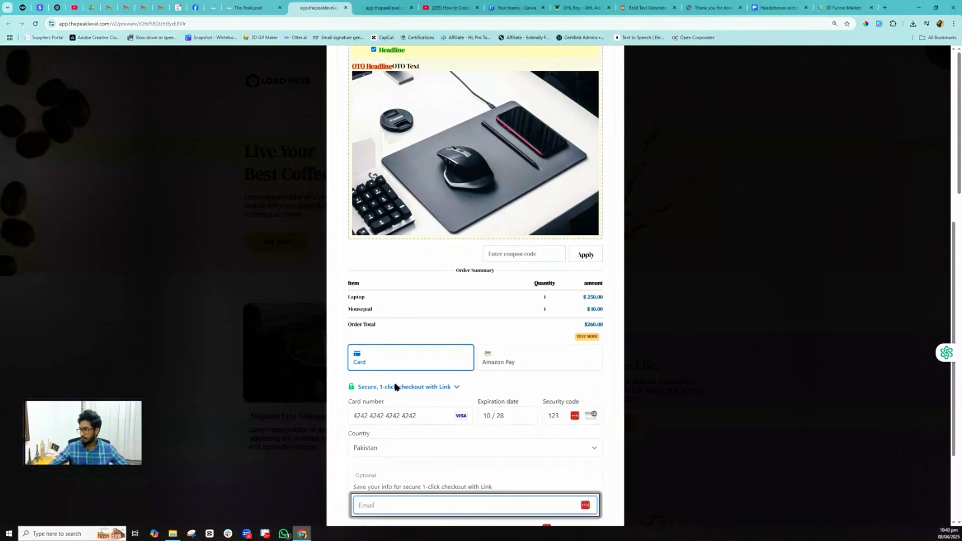
{"action": "scroll", "coordinate": [392, 331], "scroll_direction": "down", "scroll_amount": 1}
{"action": "scroll", "coordinate": [393, 345], "scroll_direction": "down", "scroll_amount": 1}
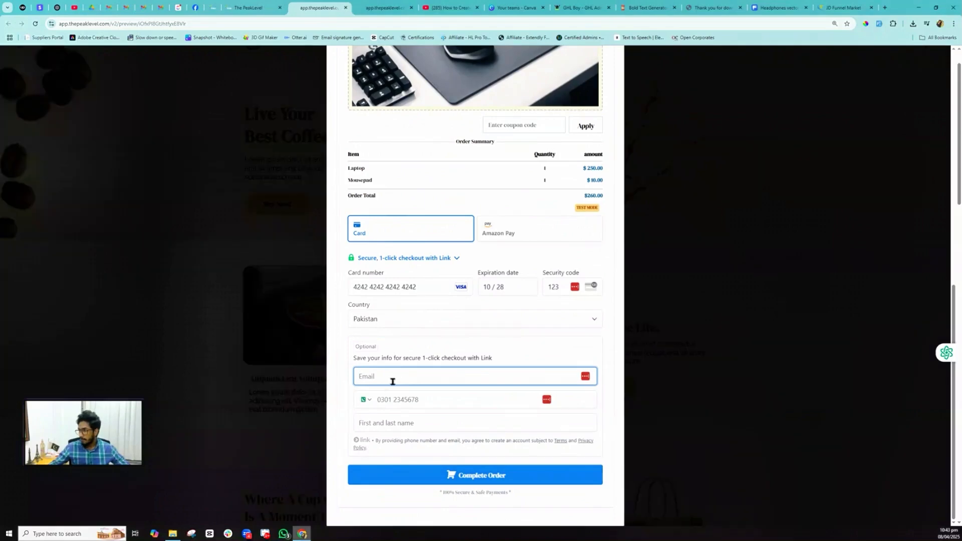
{"action": "scroll", "coordinate": [393, 383], "scroll_direction": "down", "scroll_amount": 2}
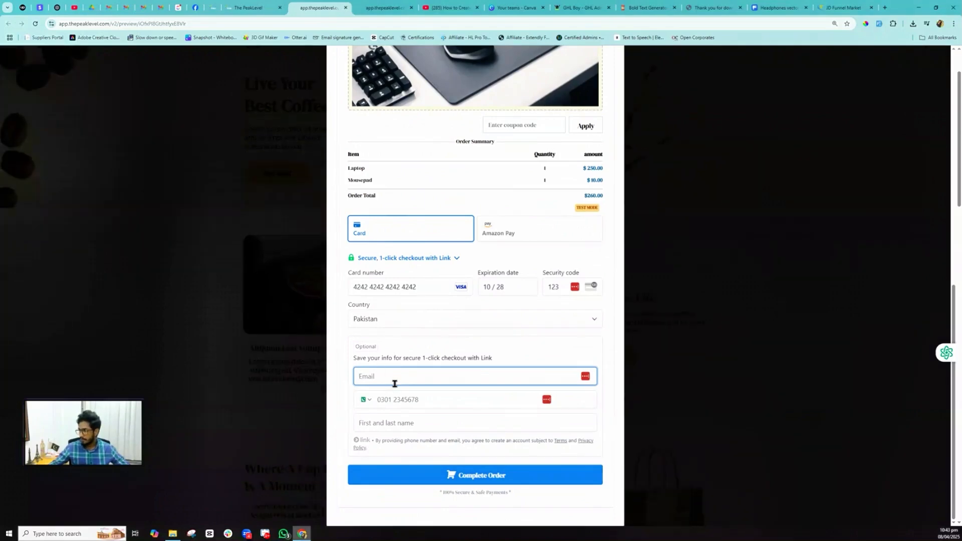
{"action": "left_click", "coordinate": [480, 479]}
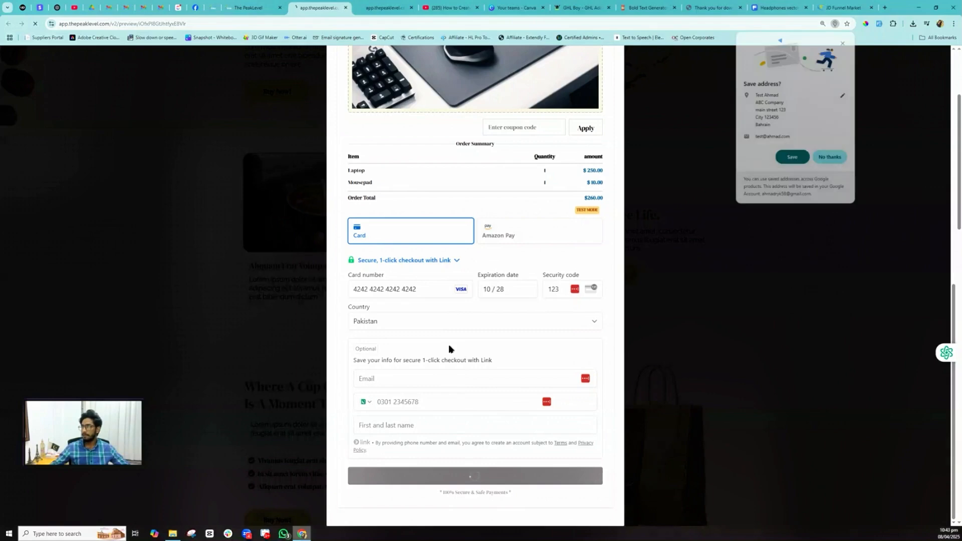
- Dismiss the address and password save prompts, then decline the $100 headphone upsell
{"action": "left_click", "coordinate": [830, 158]}
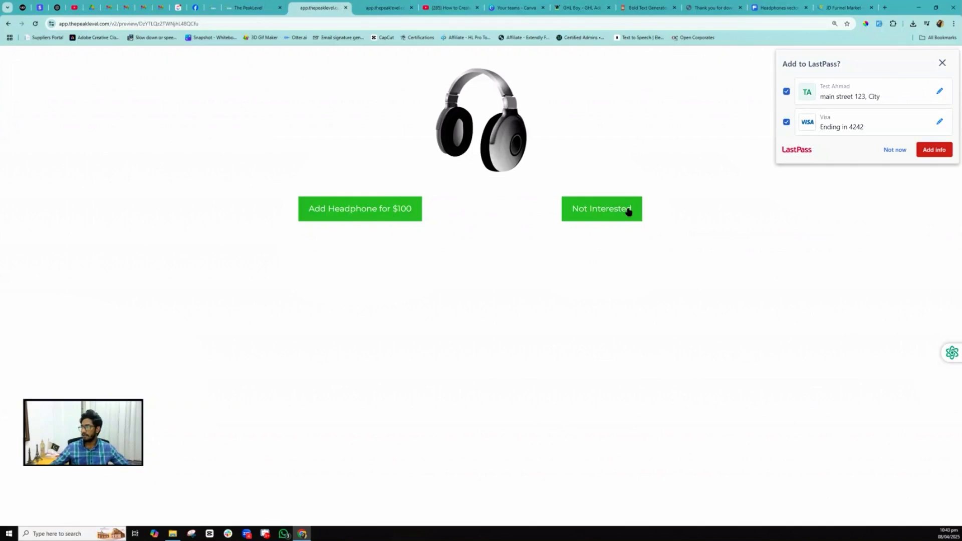
{"action": "left_click", "coordinate": [886, 150]}
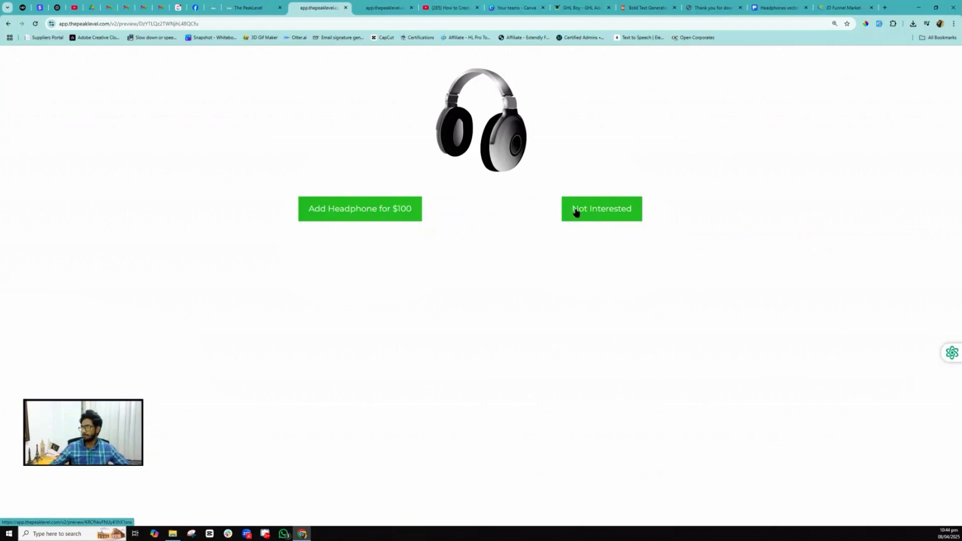
{"action": "left_click", "coordinate": [610, 212]}
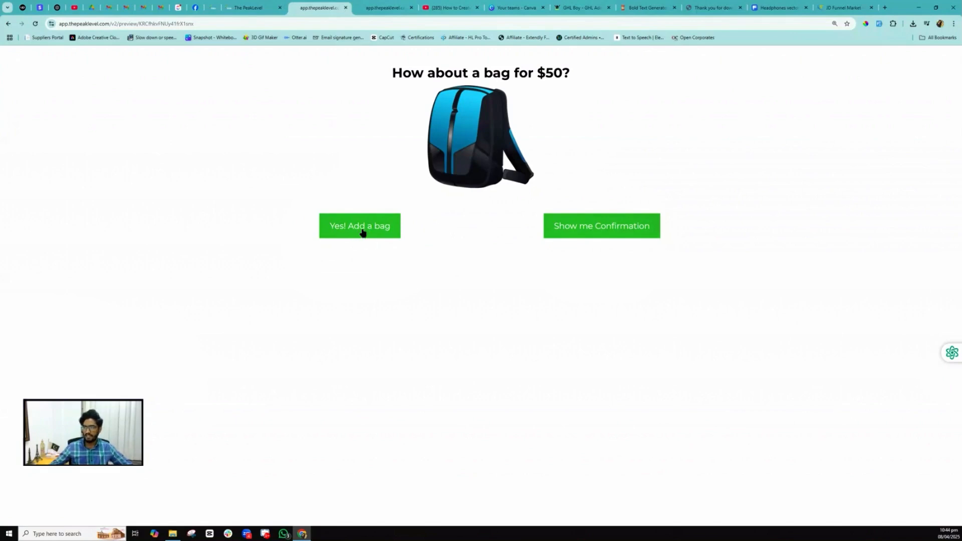
- Accept the $50 bag offer with "Yes! Add a bag"
{"action": "left_click", "coordinate": [361, 233]}
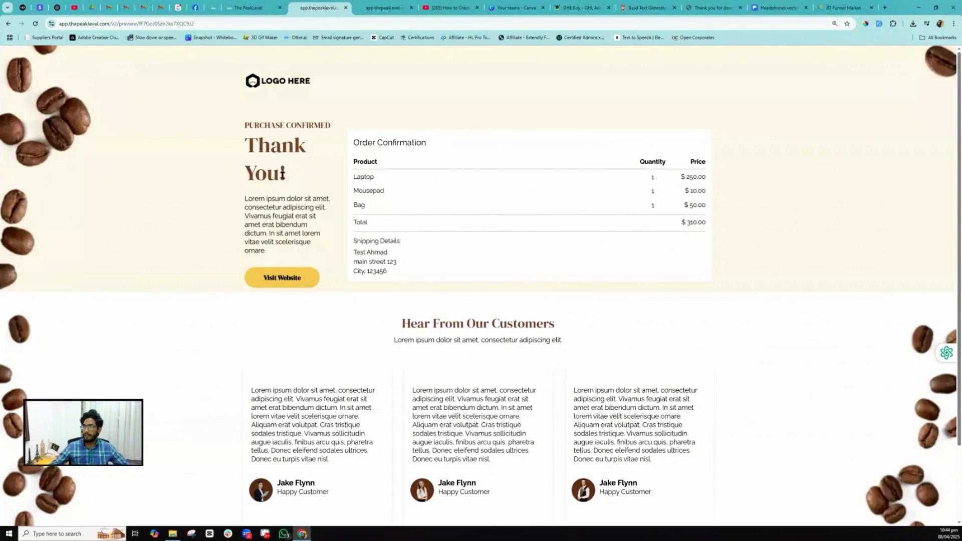
- Highlight Laptop 250.00, Mousepad 10.00 and Bag 50.00 in the confirmation, then return to the funnel steps
{"action": "double_click", "coordinate": [355, 176]}
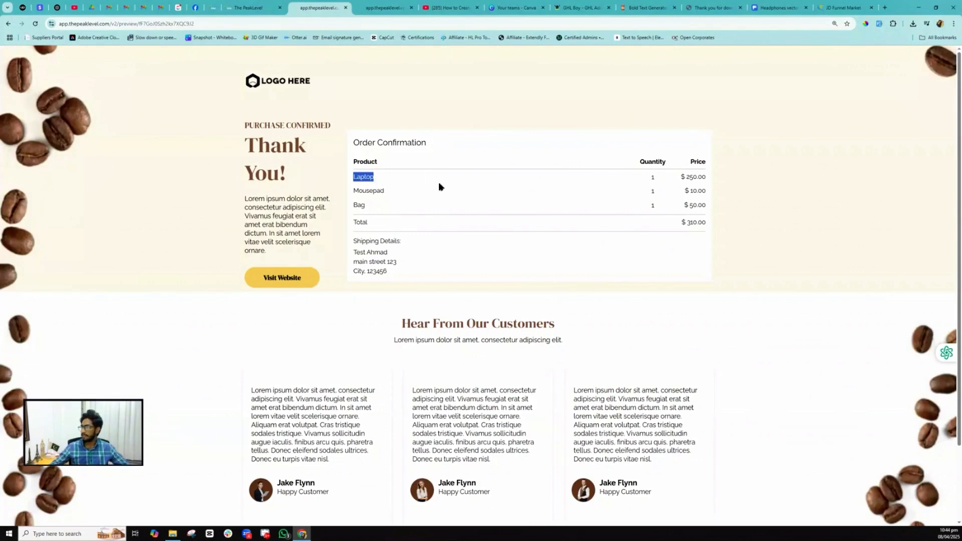
{"action": "double_click", "coordinate": [694, 176]}
{"action": "left_click_drag", "start_coordinate": [366, 191], "coordinate": [704, 190]}
{"action": "left_click", "coordinate": [704, 191]}
{"action": "left_click_drag", "start_coordinate": [357, 206], "coordinate": [532, 206]}
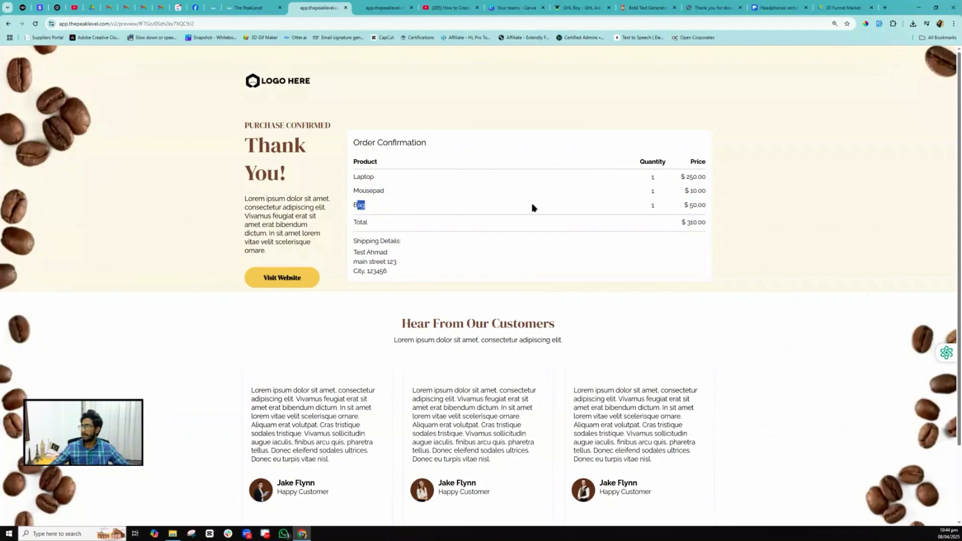
{"action": "left_click_drag", "start_coordinate": [707, 206], "coordinate": [684, 207]}
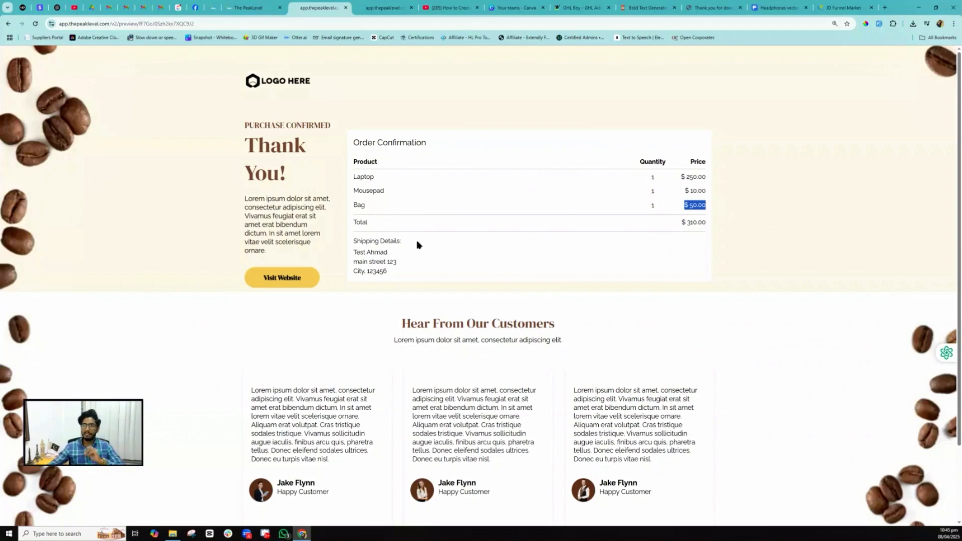
{"action": "left_click", "coordinate": [238, 6]}
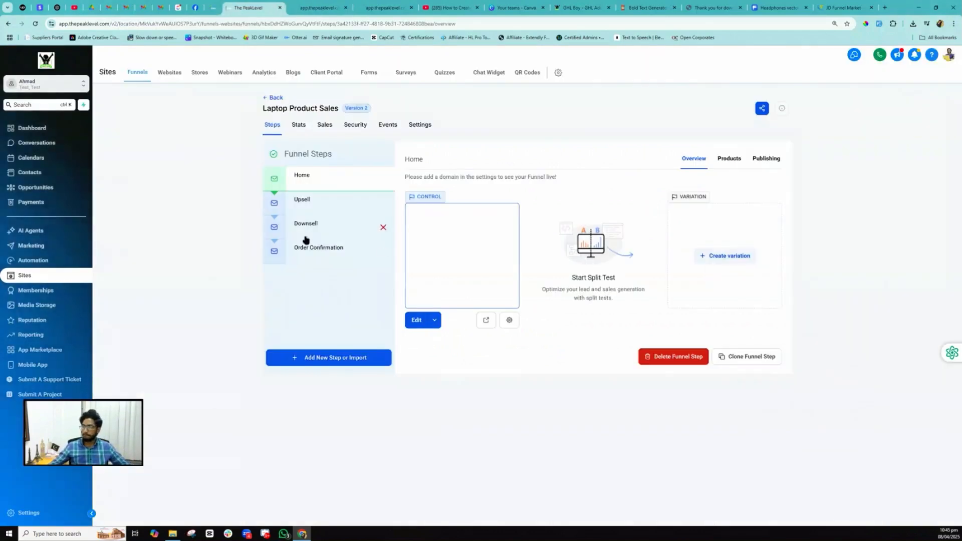